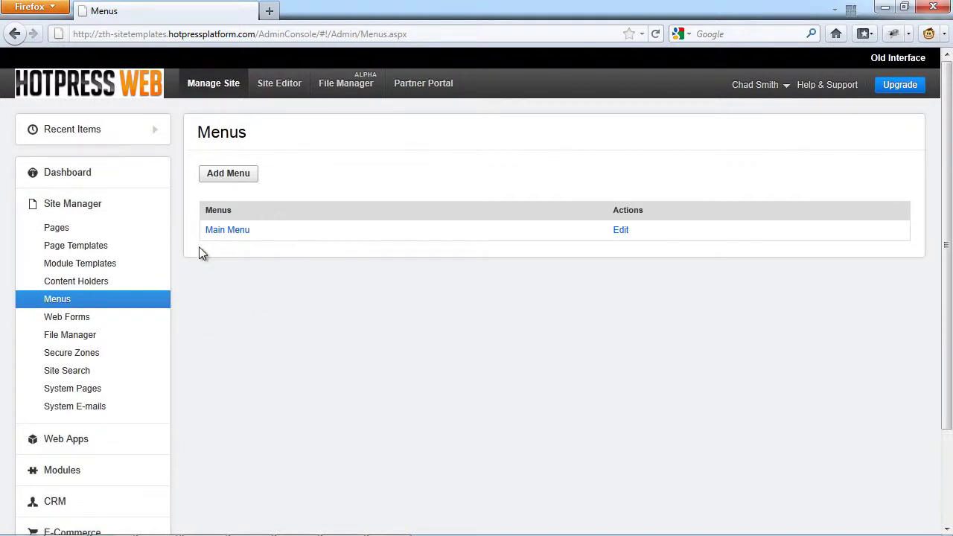
# Add a dynamic menu named "Sidebar - About" and open the menu type choices.
pyautogui.click(221, 177)
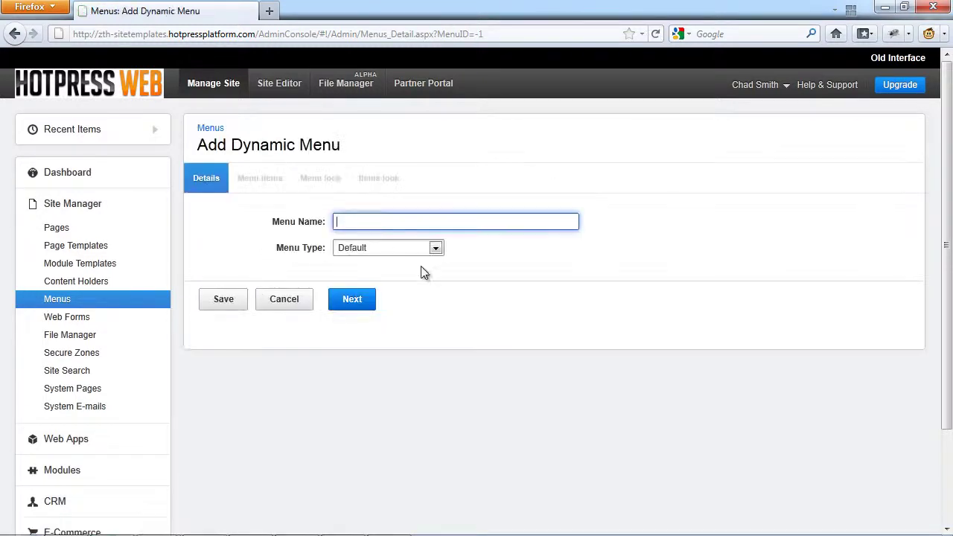
pyautogui.write('Sidebar - About')
pyautogui.moveTo(324, 226)
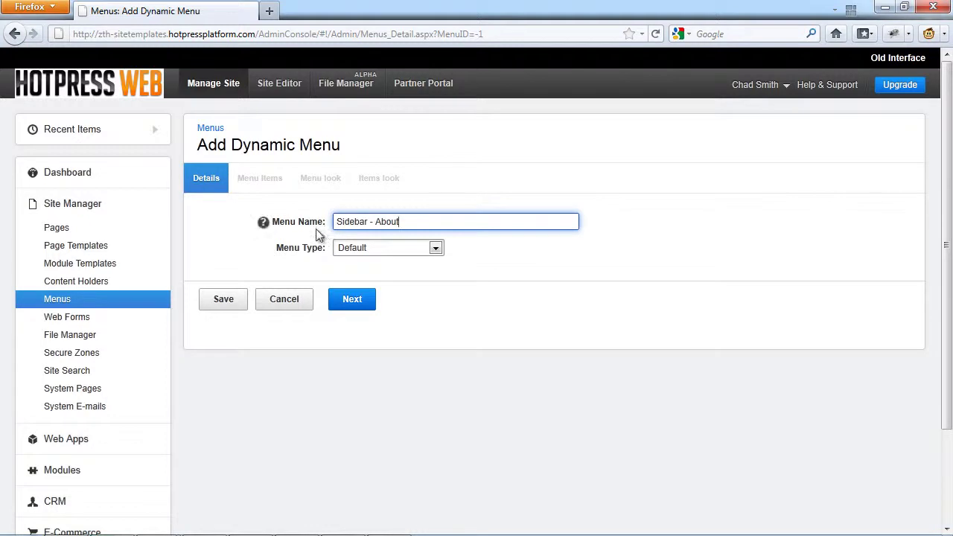
pyautogui.click(438, 247)
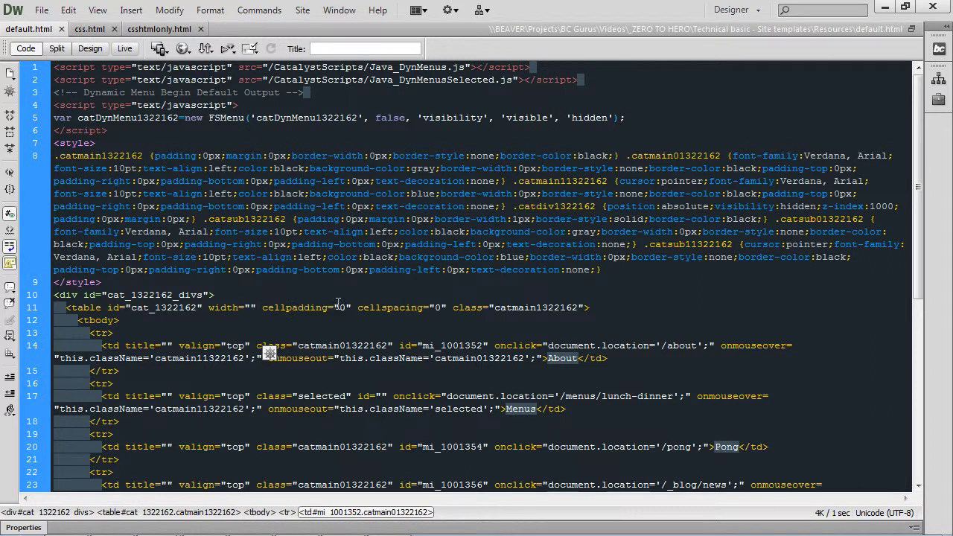
# Switch to Dreamweaver and examine the menu in default.html as code and as a visual layout.
pyautogui.scroll(-7, 339, 313)
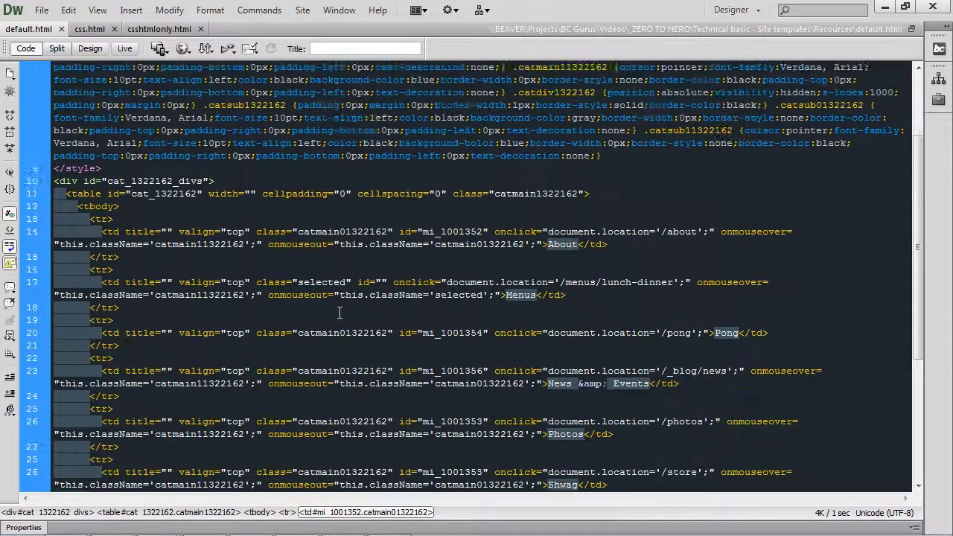
pyautogui.click(90, 49)
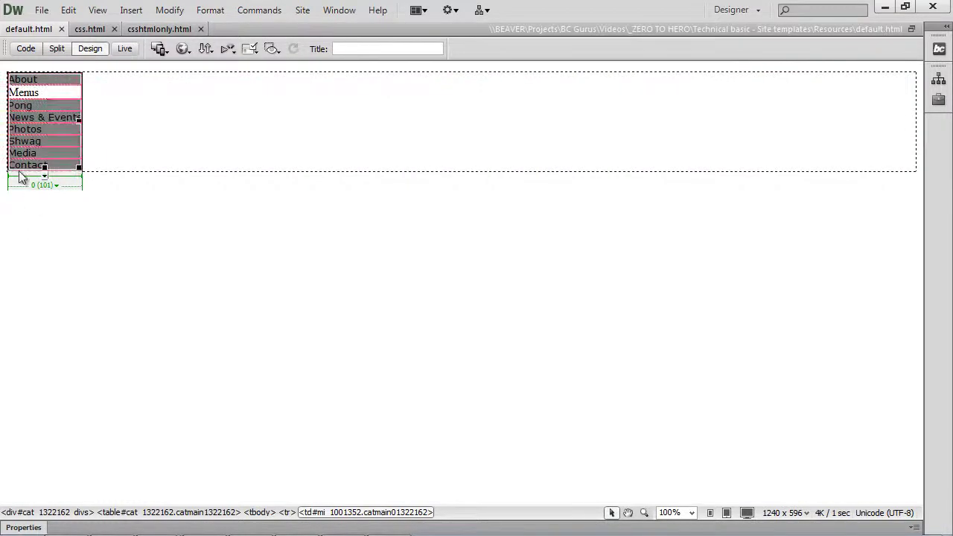
pyautogui.click(25, 48)
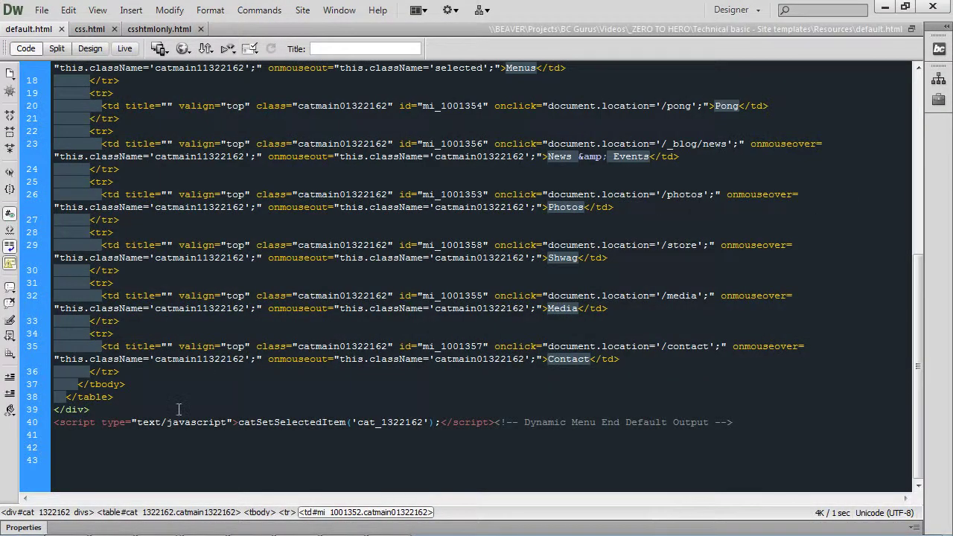
# Apply source formatting to the code of default.html.
pyautogui.scroll(6, 178, 408)
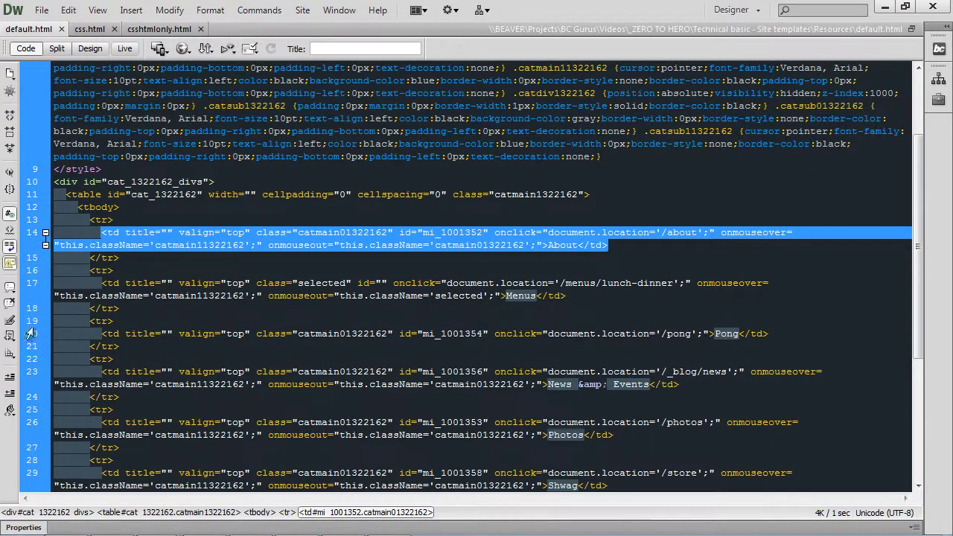
pyautogui.click(10, 410)
pyautogui.click(32, 430)
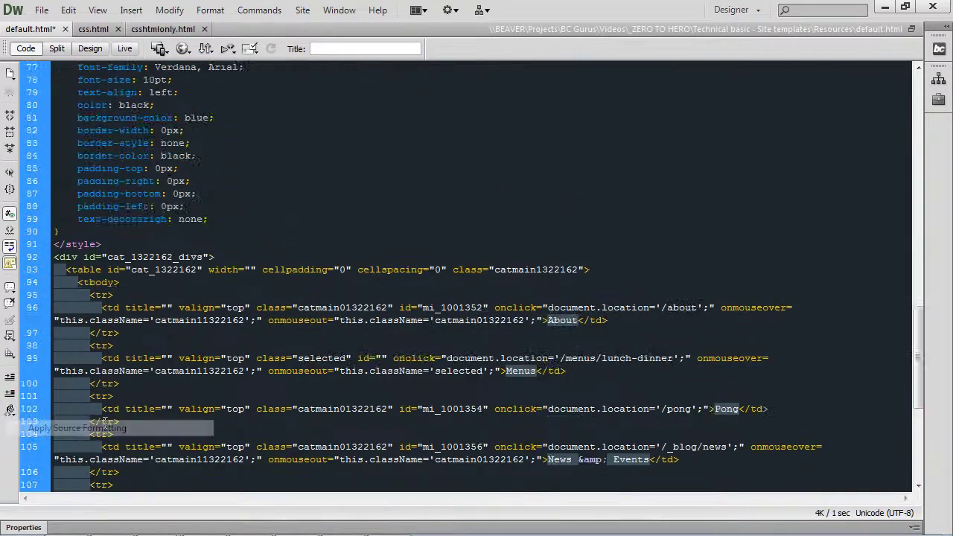
# Examine the default menu output in default.html, from the scripts and style rules down to the table markup and closing script.
pyautogui.scroll(-8, 171, 394)
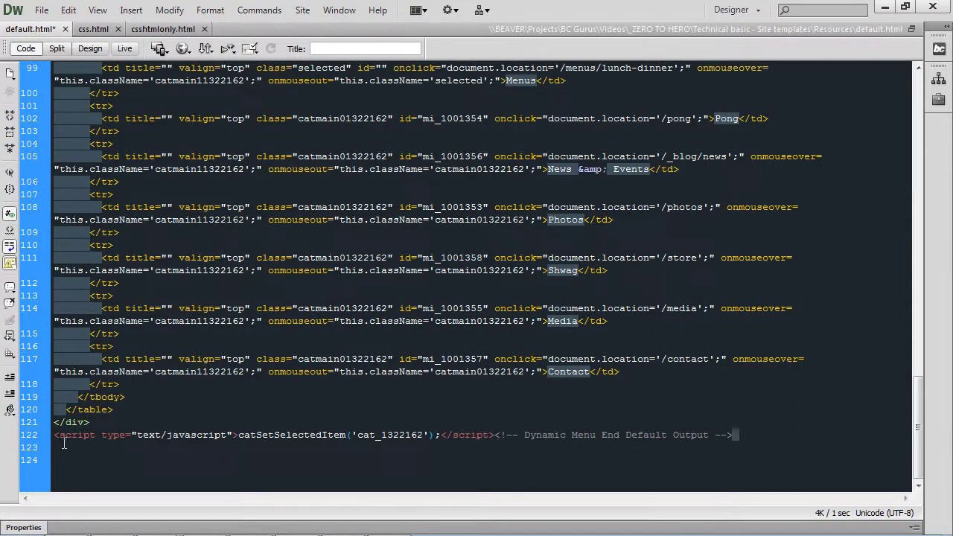
pyautogui.scroll(2, 174, 437)
pyautogui.scroll(20, 174, 437)
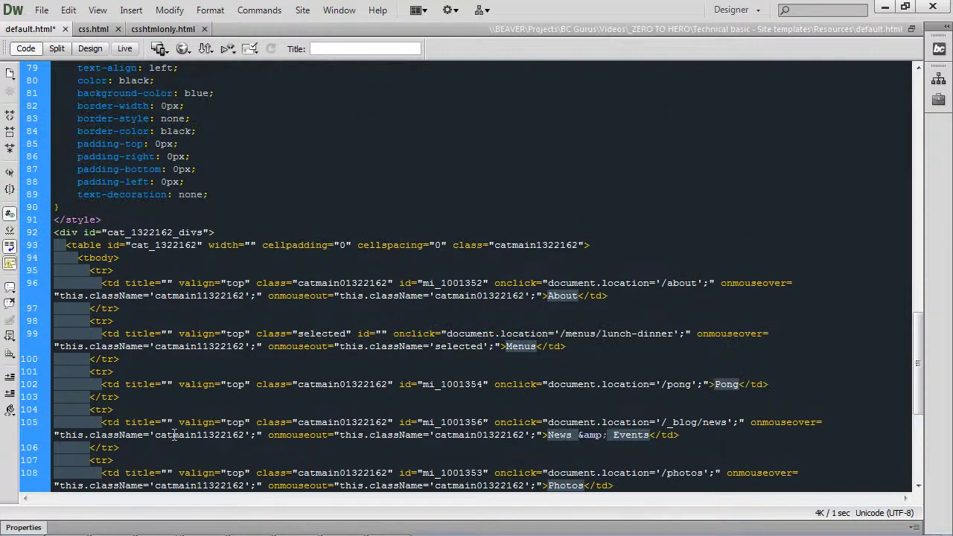
pyautogui.scroll(8, 176, 418)
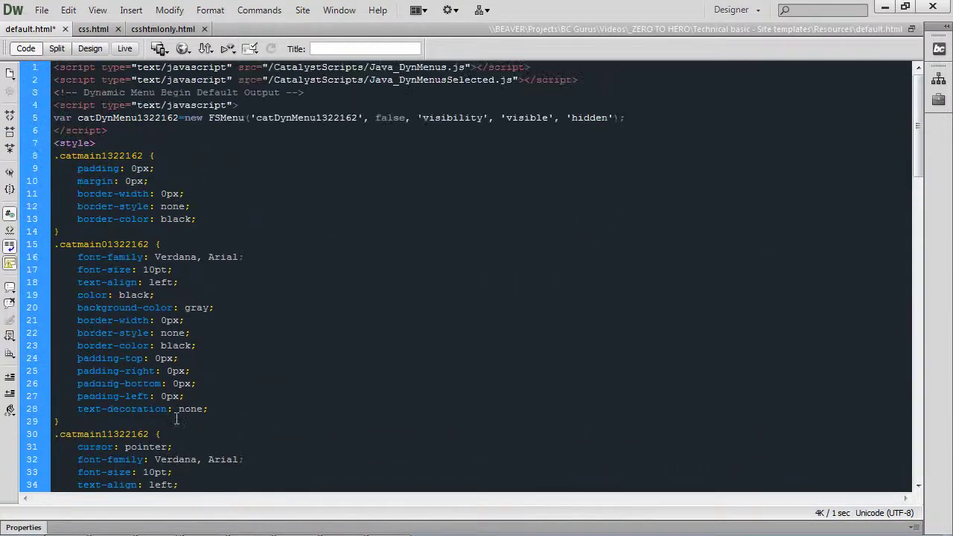
pyautogui.click(55, 67)
pyautogui.scroll(-11, 353, 196)
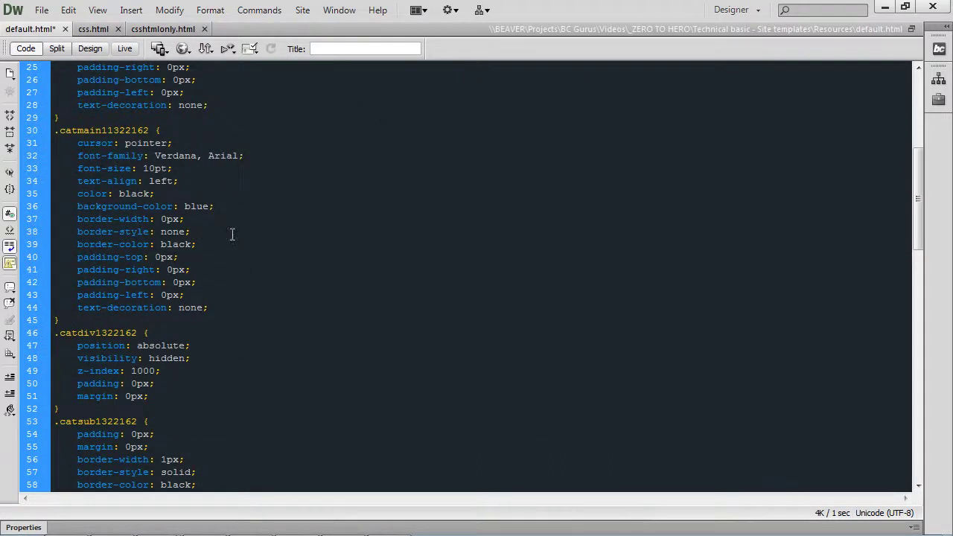
pyautogui.scroll(-11, 219, 260)
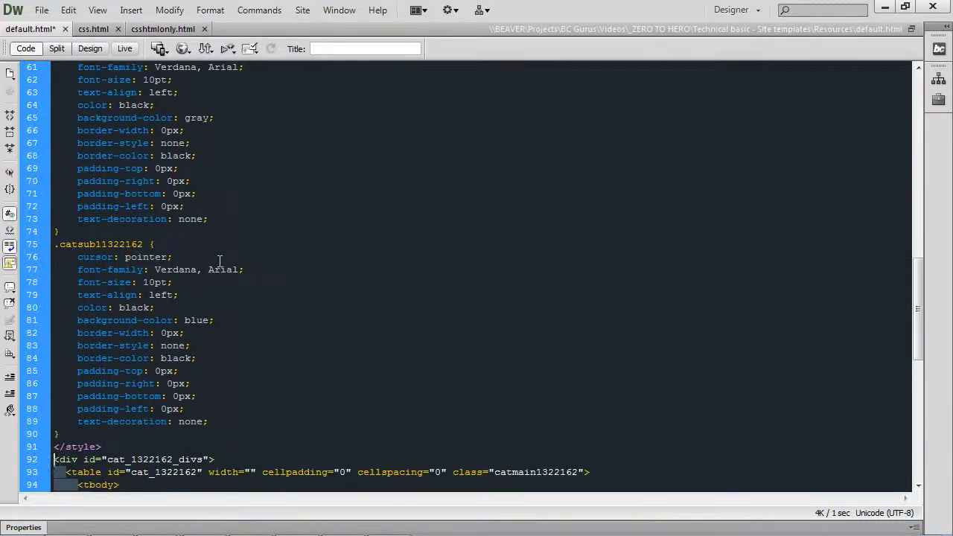
pyautogui.scroll(-7, 220, 260)
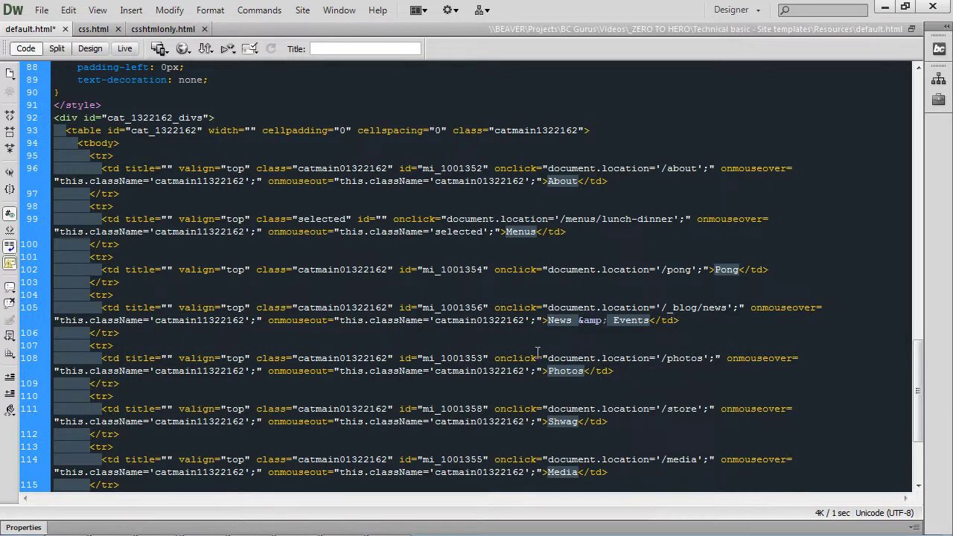
pyautogui.scroll(-2, 538, 351)
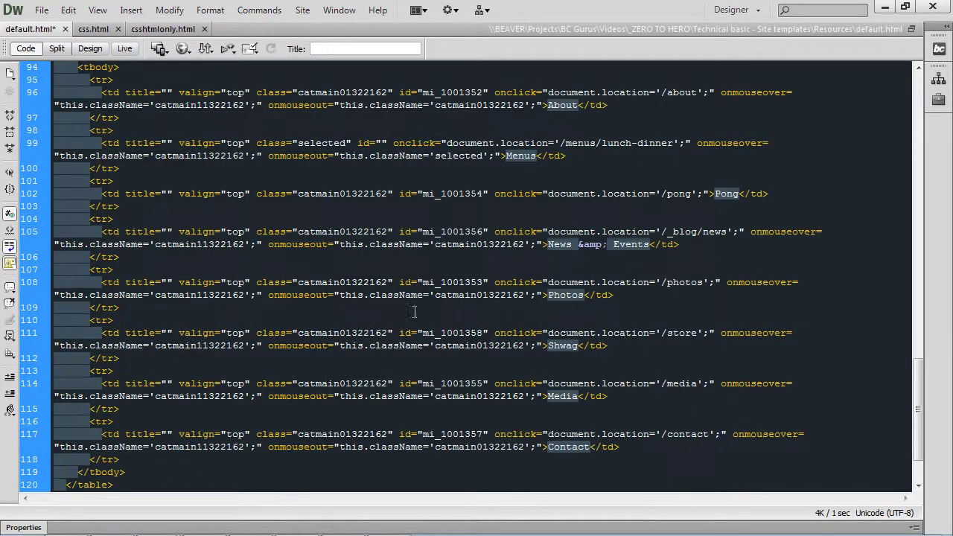
pyautogui.scroll(-2, 372, 320)
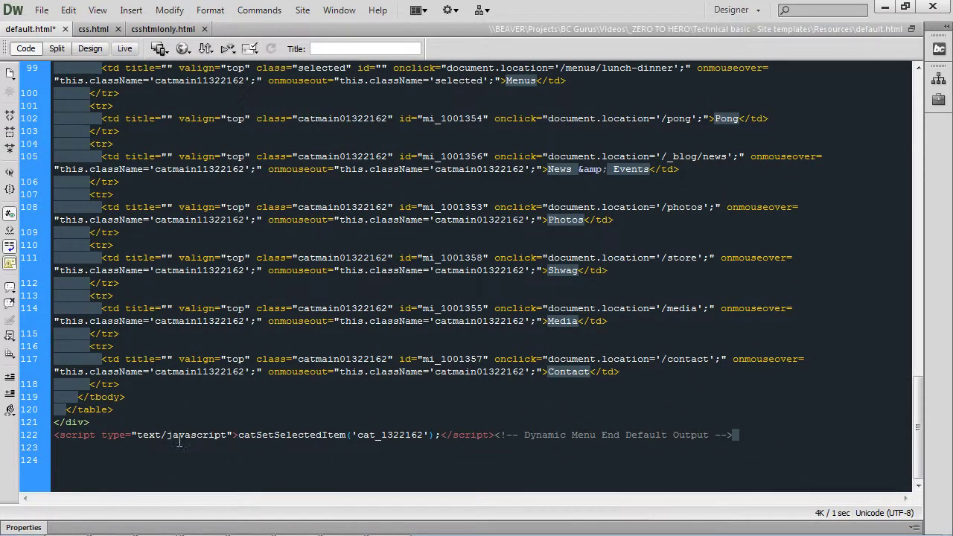
pyautogui.scroll(15, 160, 434)
pyautogui.scroll(10, 149, 428)
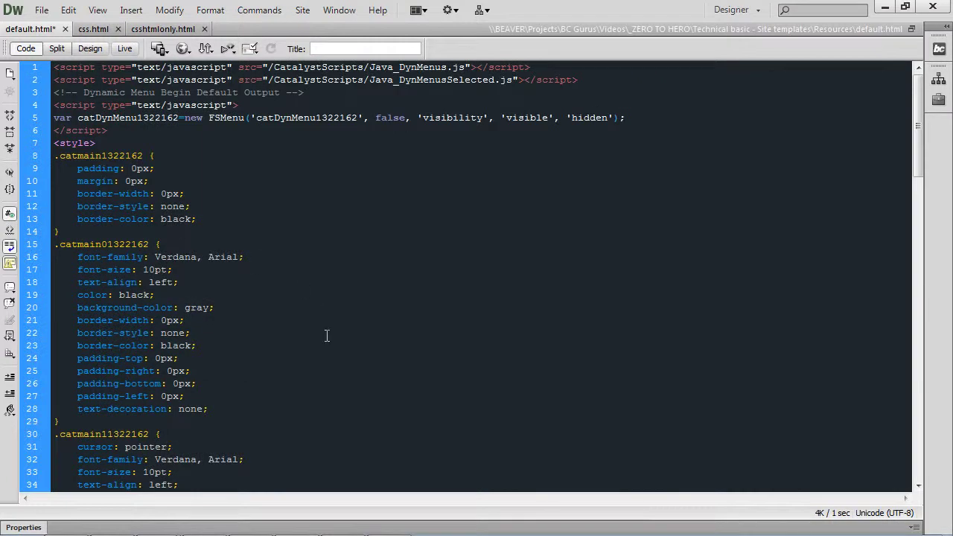
pyautogui.scroll(-3, 326, 336)
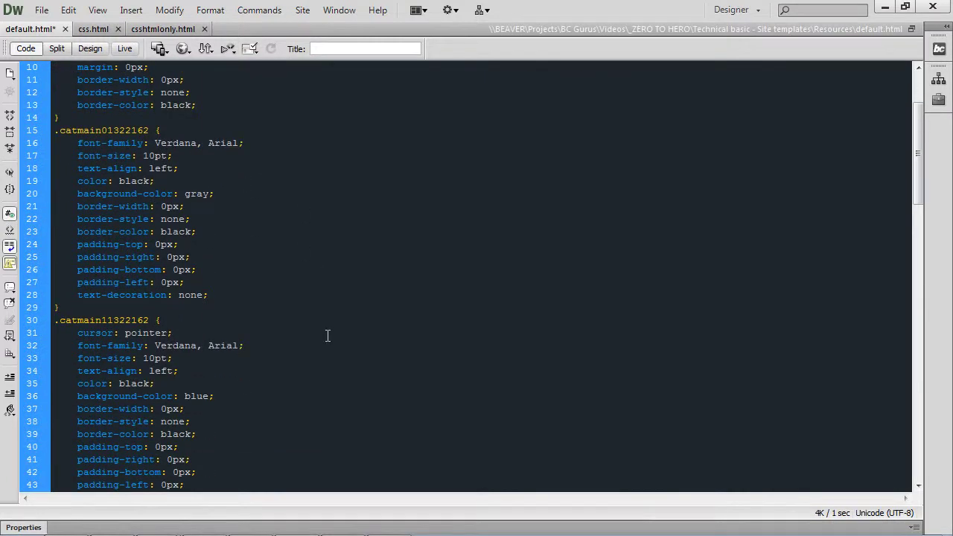
pyautogui.scroll(3, 327, 336)
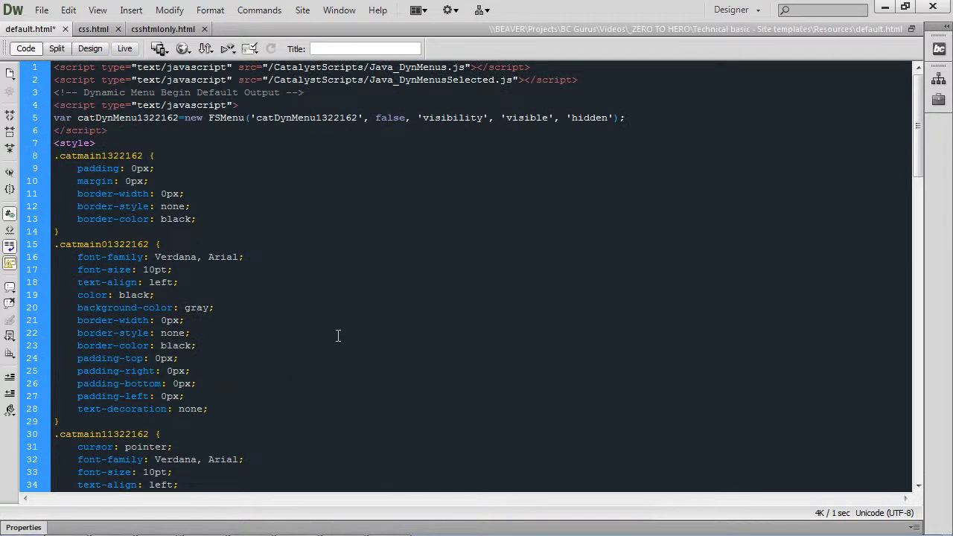
pyautogui.scroll(-8, 336, 328)
pyautogui.scroll(-19, 336, 323)
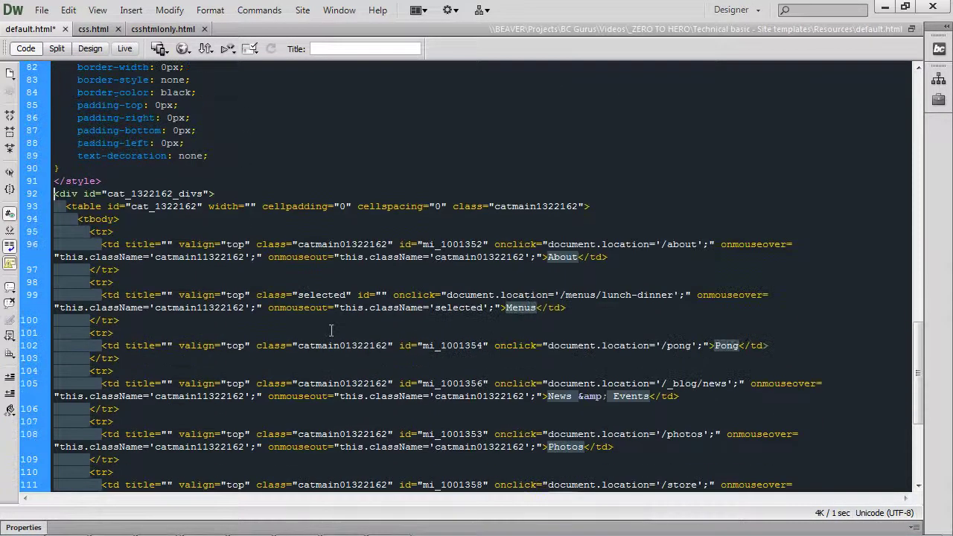
pyautogui.scroll(-2, 331, 330)
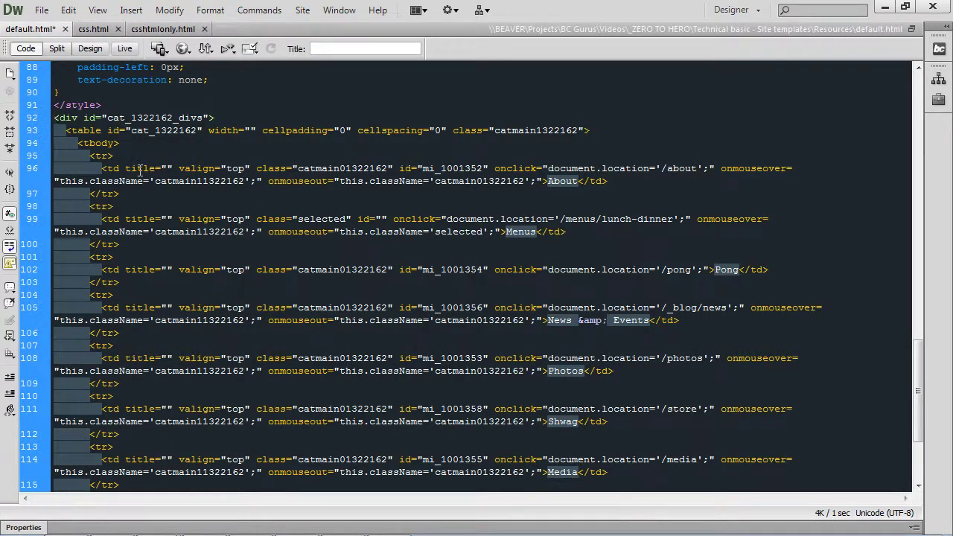
# Switch to css.html and apply source formatting to its code.
pyautogui.hotkey('ctrl', 'Tab')
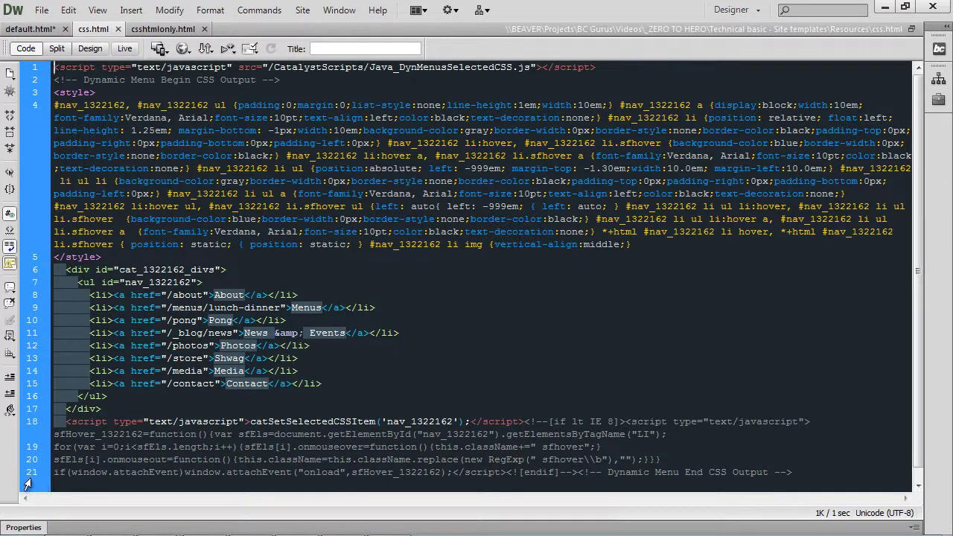
pyautogui.click(9, 409)
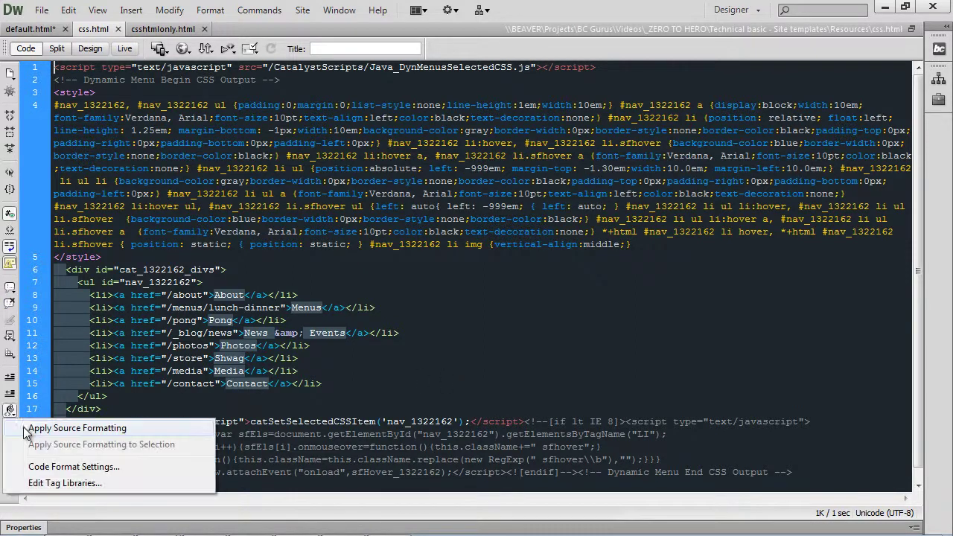
pyautogui.click(75, 428)
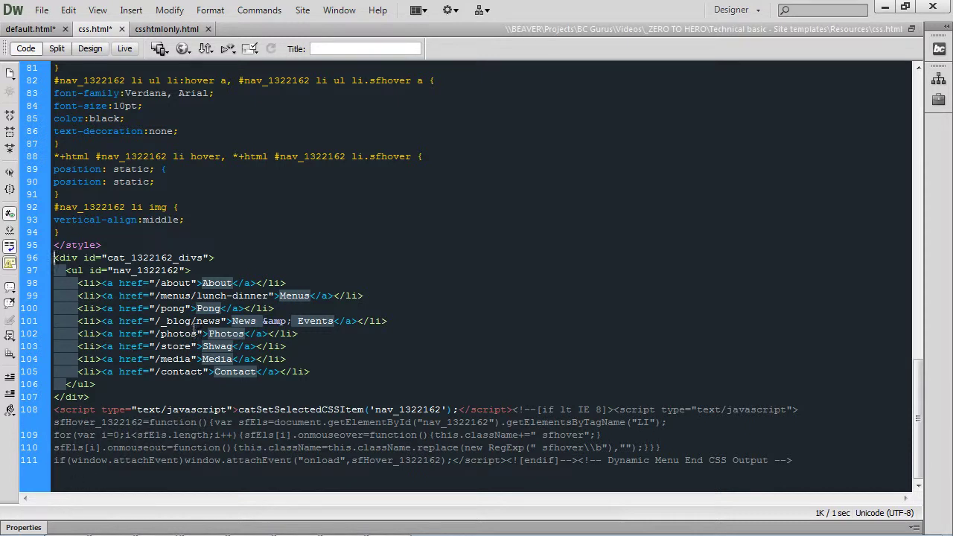
# Examine the CSS menu output in css.html, including its style rules, the #nav_1322162 selector and the unordered list markup.
pyautogui.scroll(20, 246, 343)
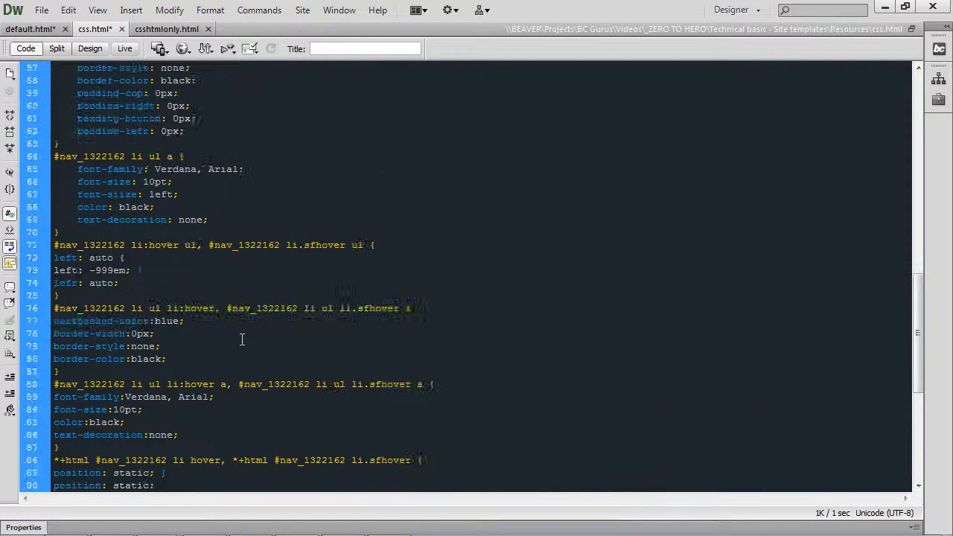
pyautogui.scroll(3, 253, 340)
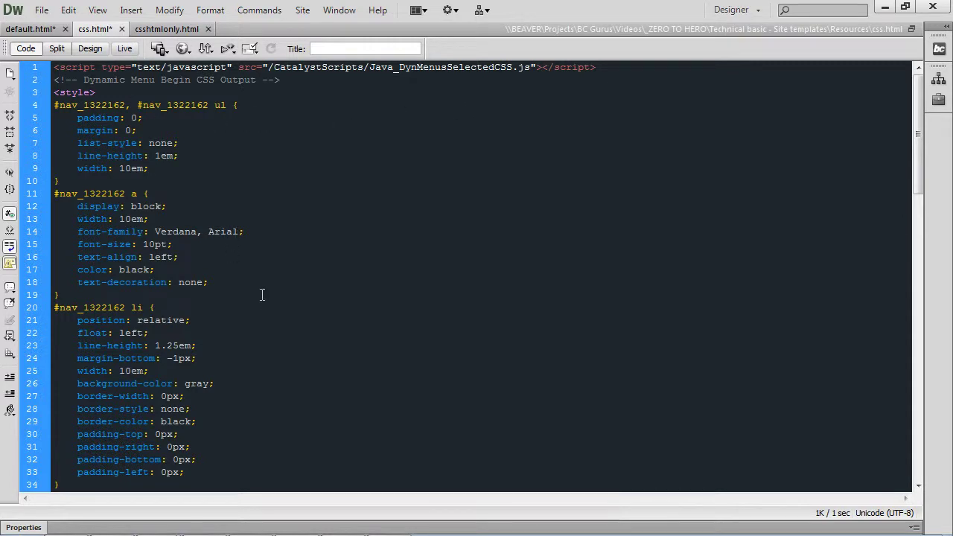
pyautogui.scroll(-1, 284, 282)
pyautogui.scroll(-15, 284, 282)
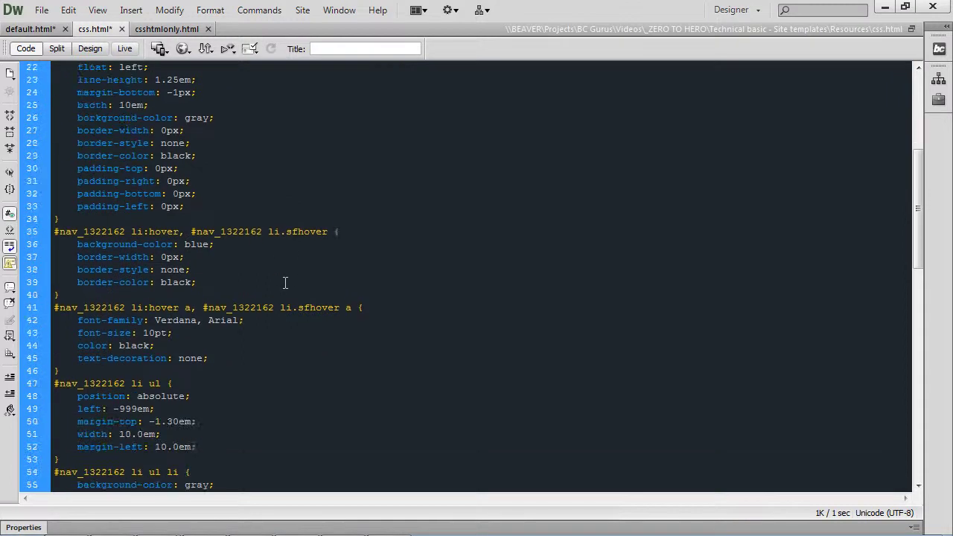
pyautogui.scroll(-11, 284, 282)
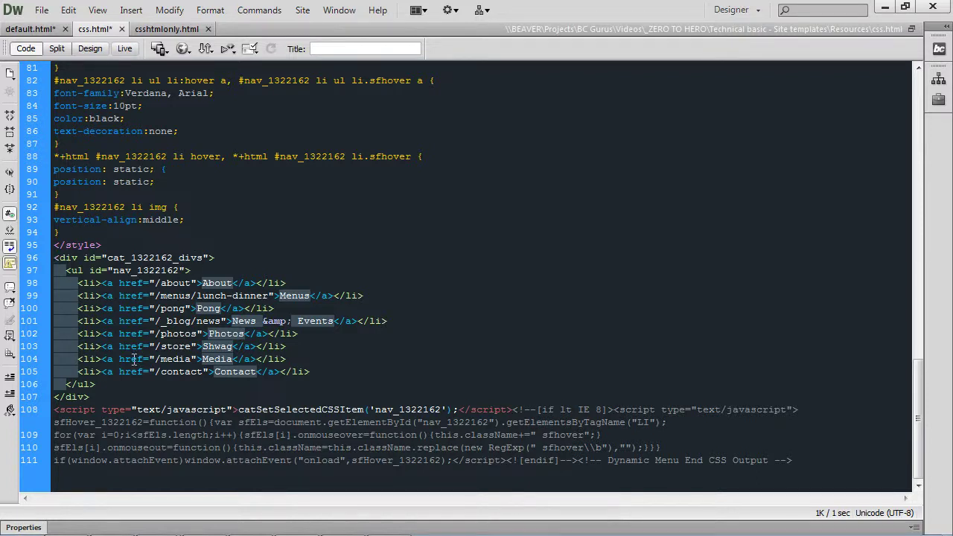
pyautogui.scroll(5, 134, 359)
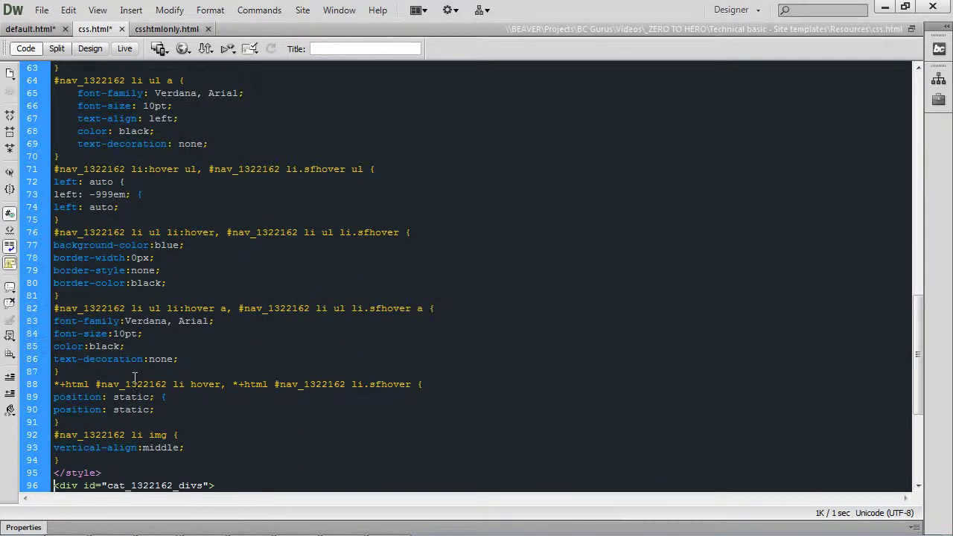
pyautogui.scroll(-5, 137, 372)
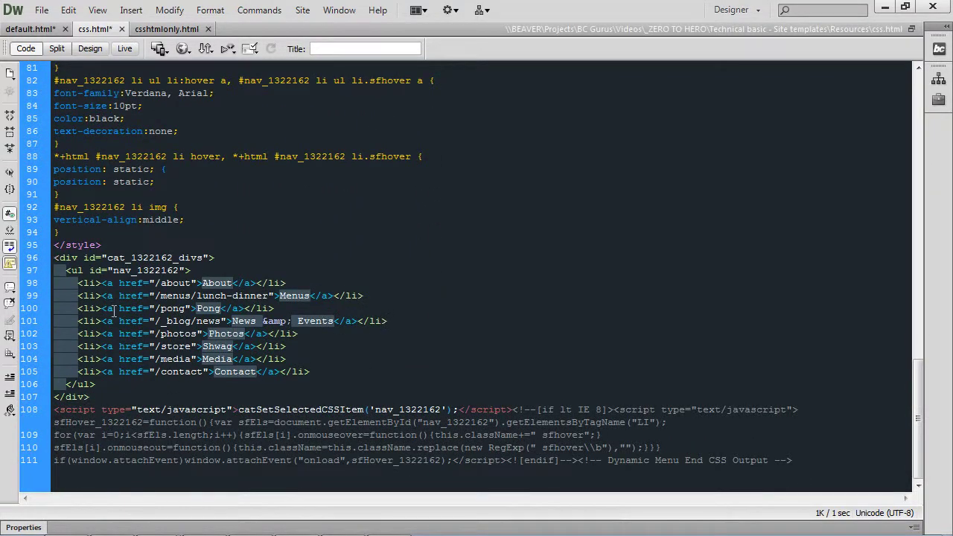
pyautogui.scroll(12, 127, 335)
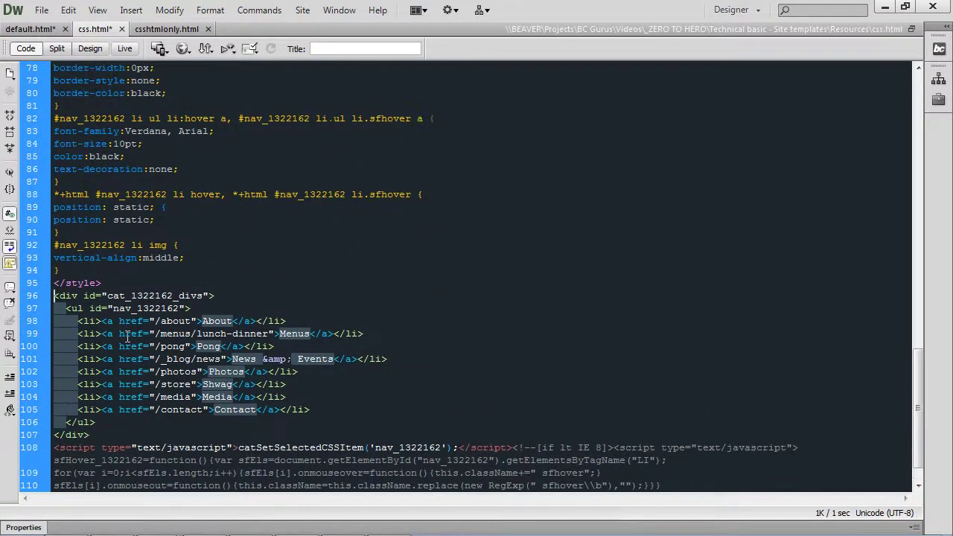
pyautogui.scroll(15, 126, 334)
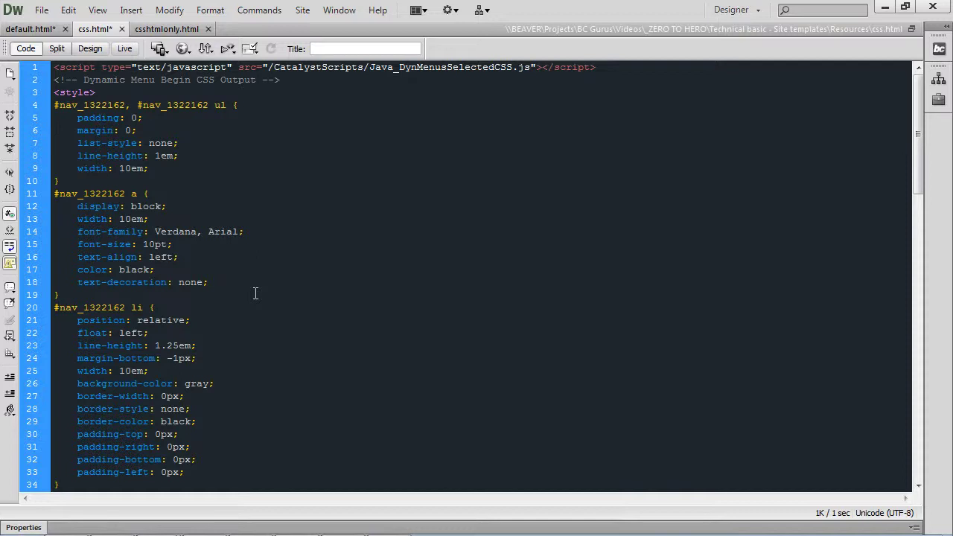
pyautogui.scroll(-20, 255, 293)
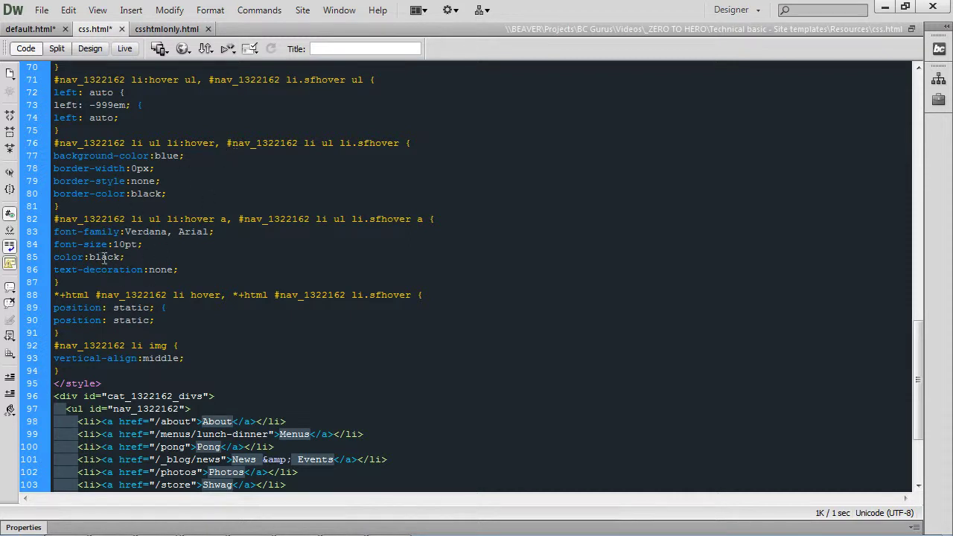
pyautogui.moveTo(124, 219); pyautogui.dragTo(52, 224)
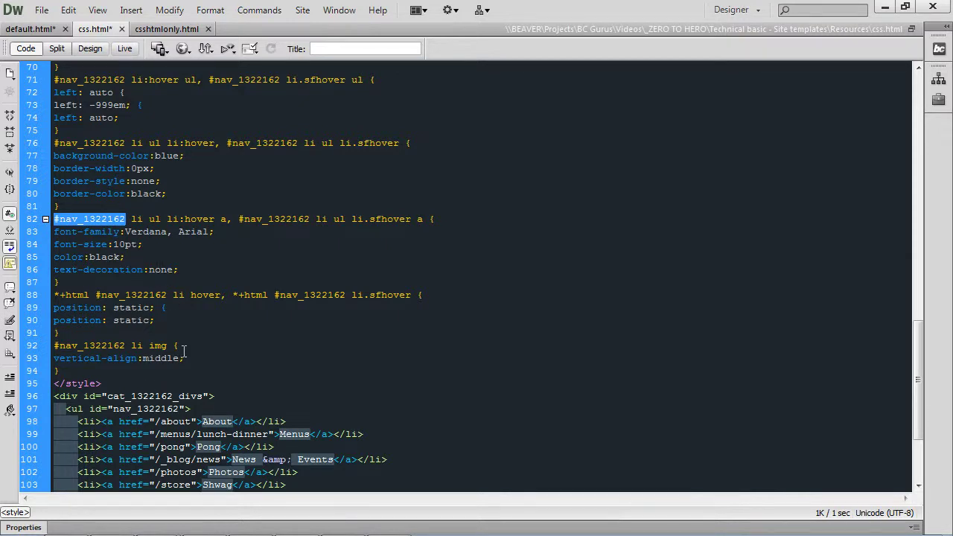
pyautogui.click(221, 395)
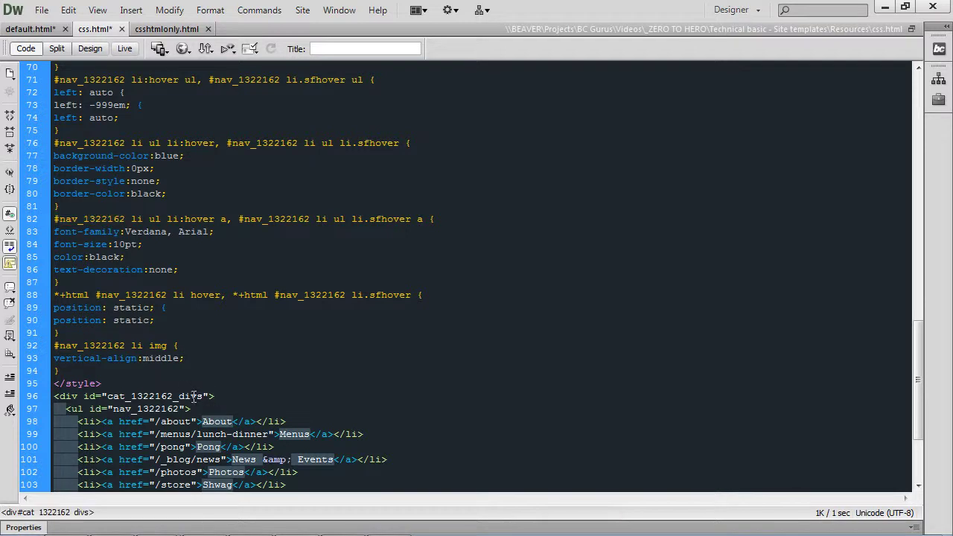
# Compare the #nav_1322162 selector in the style rules of css.html with the ID on the unordered list.
pyautogui.moveTo(78, 220); pyautogui.dragTo(127, 219)
pyautogui.scroll(-1, 209, 365)
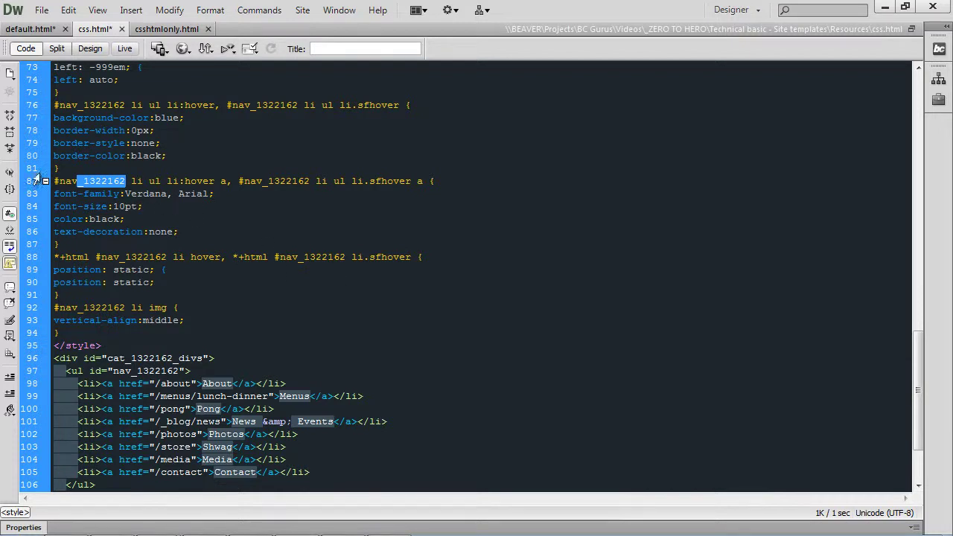
pyautogui.moveTo(131, 371); pyautogui.dragTo(179, 371)
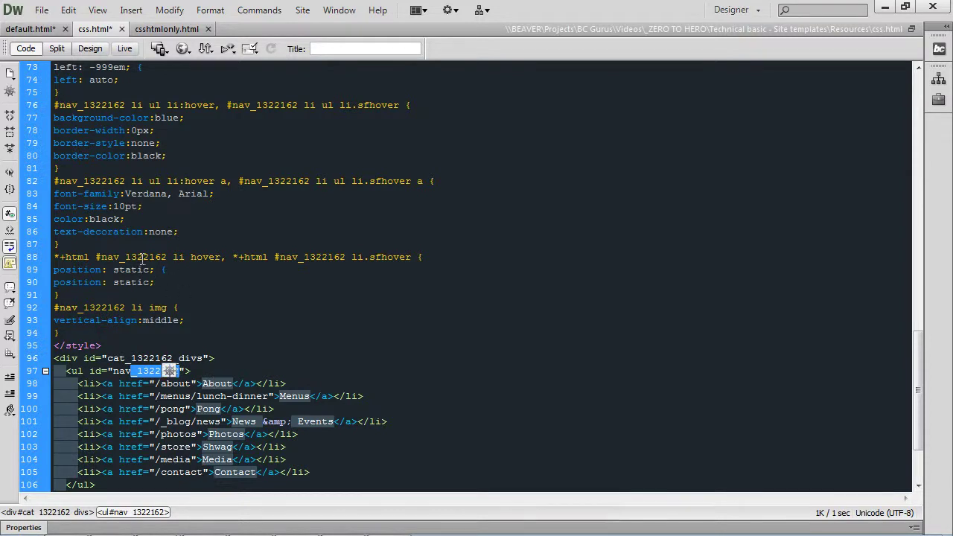
pyautogui.scroll(20, 142, 256)
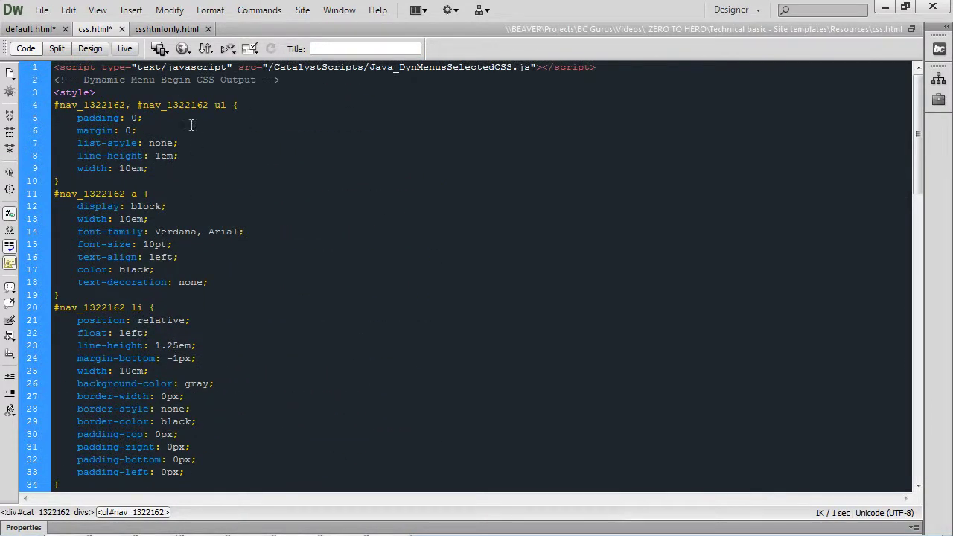
# Switch to csshtmlonly.html and examine the CSS (HTML Only) menu output, including its scripts and unordered list markup.
pyautogui.click(173, 30)
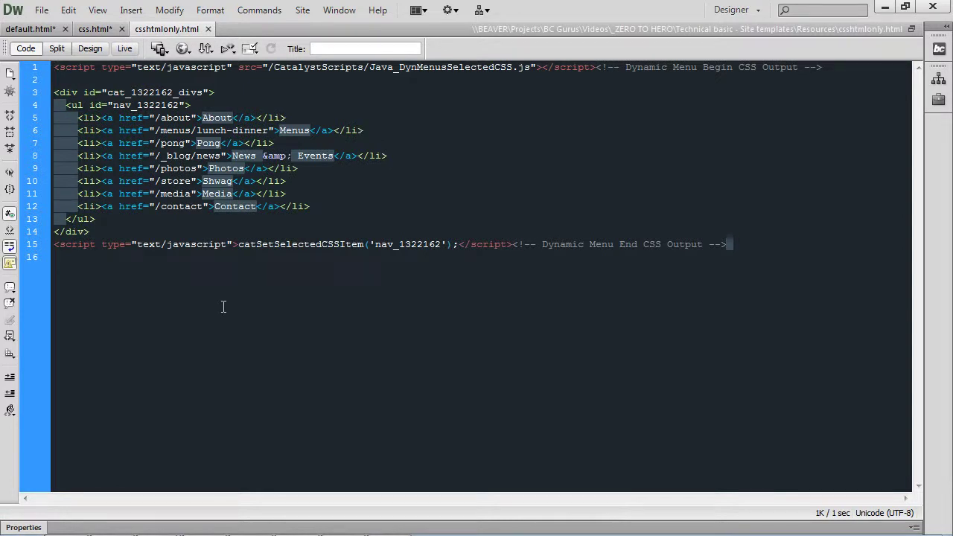
pyautogui.click(89, 78)
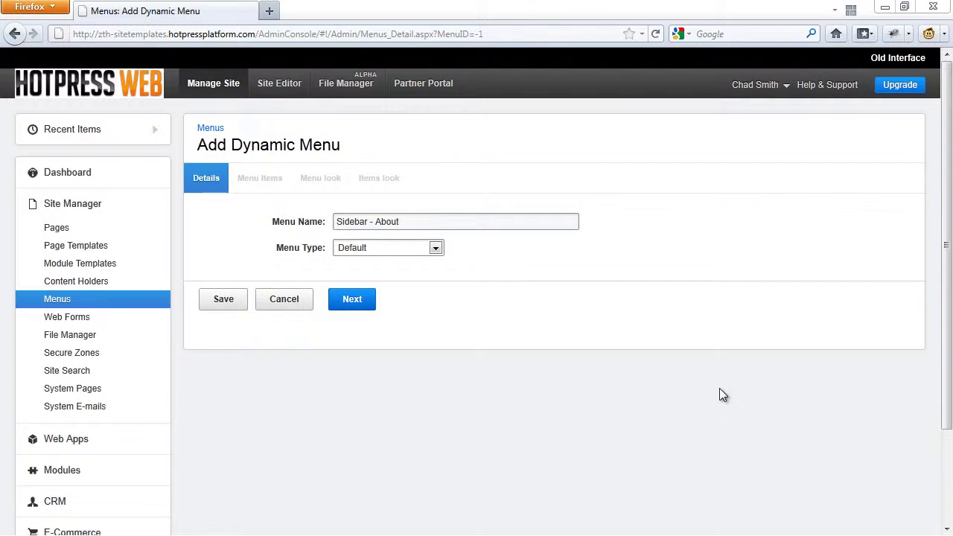
# Switch to Firefox, set the new menu's type to CSS (HTML Only) and continue to its menu items.
pyautogui.moveTo(271, 258)
pyautogui.click(435, 248)
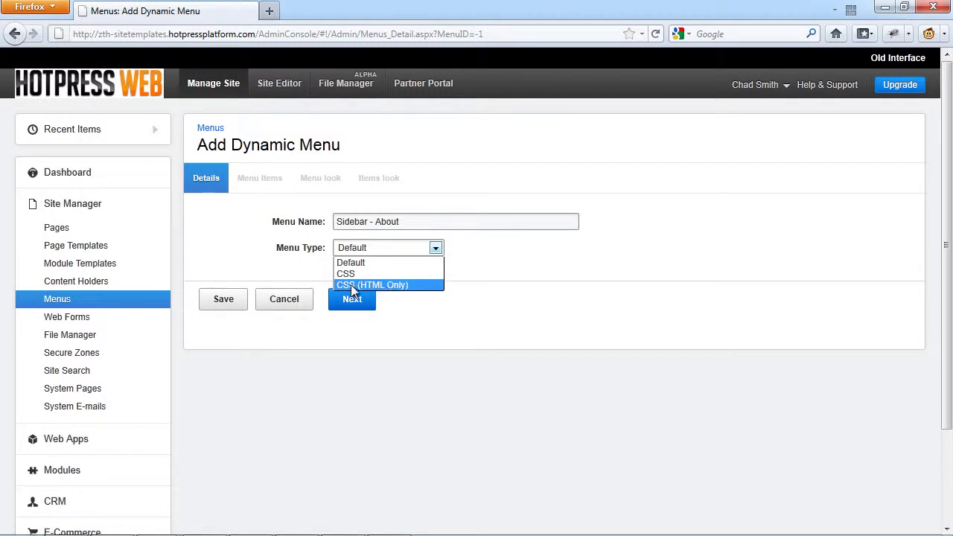
pyautogui.click(396, 285)
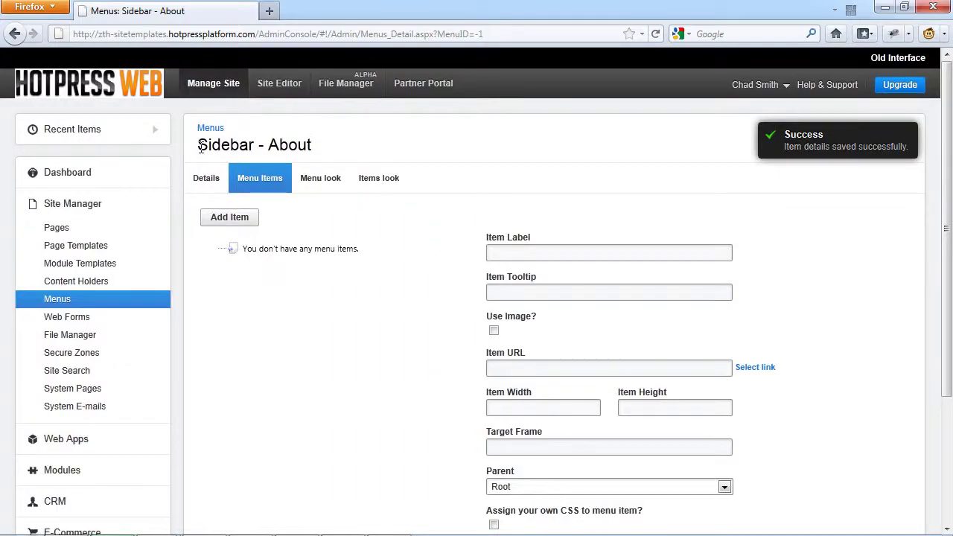
# Label the first menu item "Team BCGurus" and set its URL to /about/team.
pyautogui.scroll(-2, 365, 175)
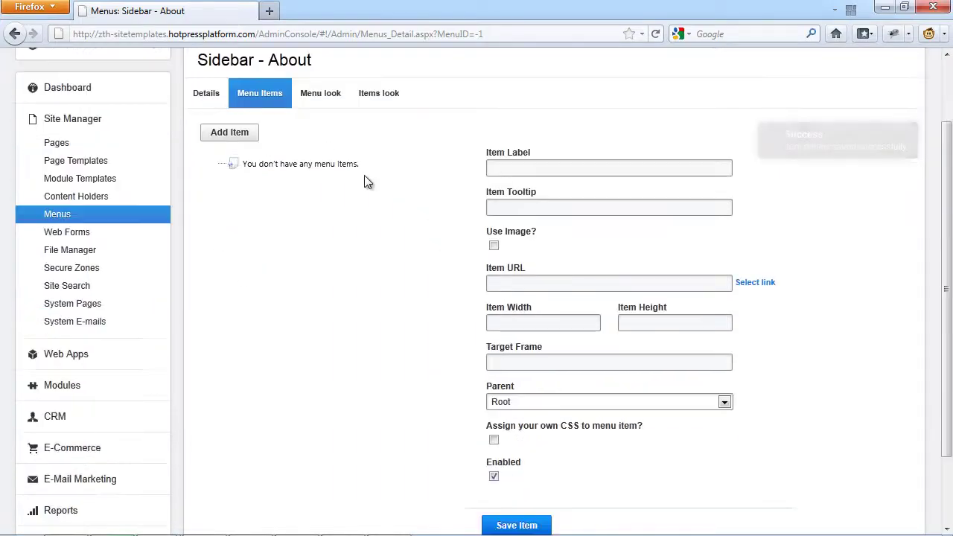
pyautogui.click(518, 169)
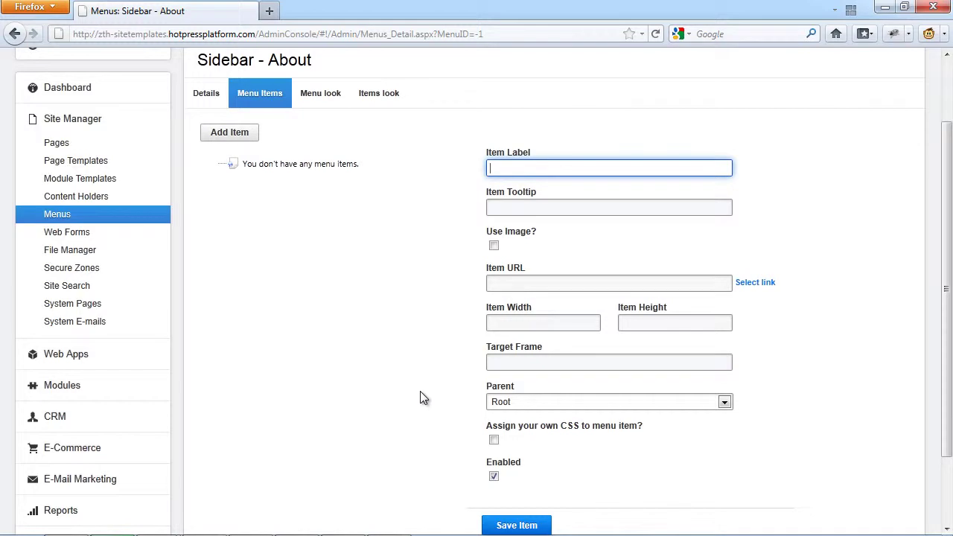
pyautogui.write('Team BCGurus')
pyautogui.click(512, 283)
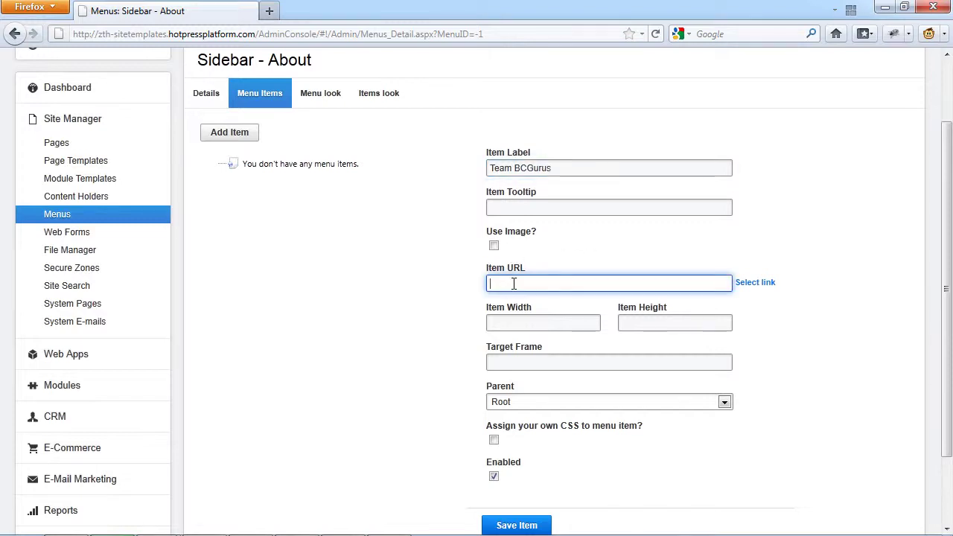
pyautogui.write('/about/')
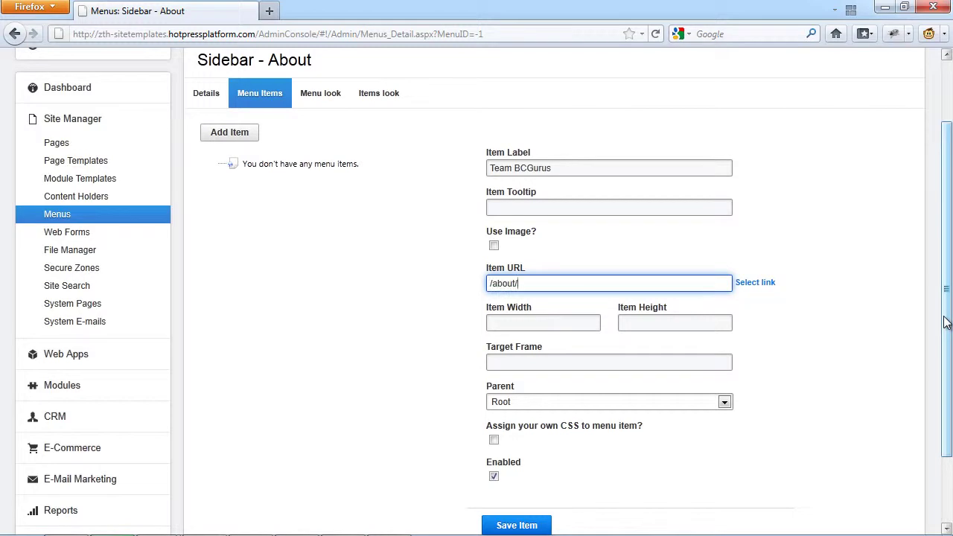
pyautogui.write('team')
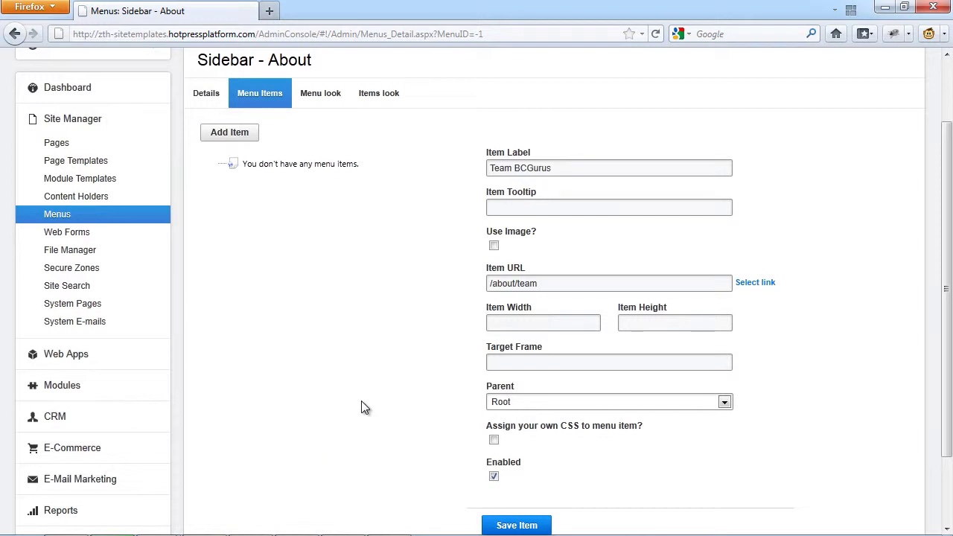
# Check which parent options are available for the Team BCGurus item.
pyautogui.scroll(-2, 800, 414)
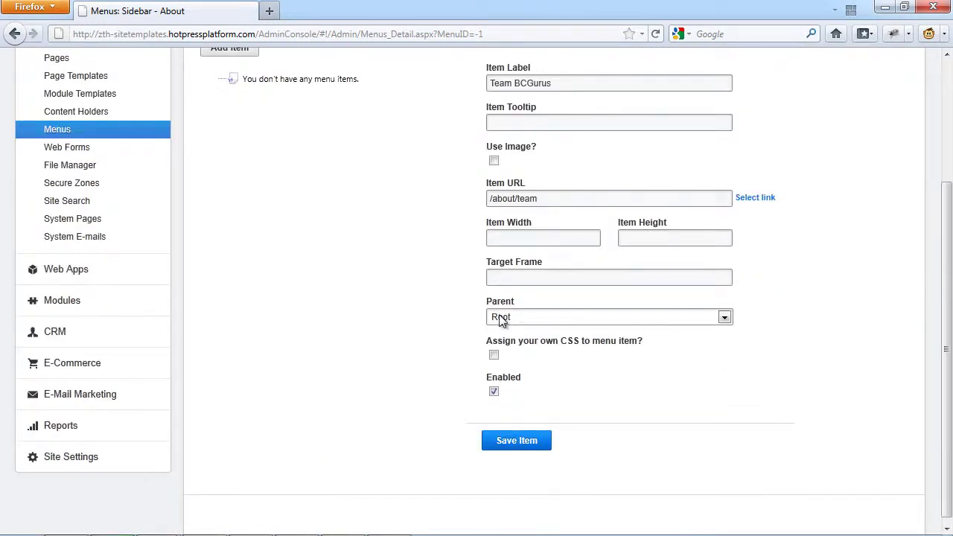
pyautogui.click(724, 318)
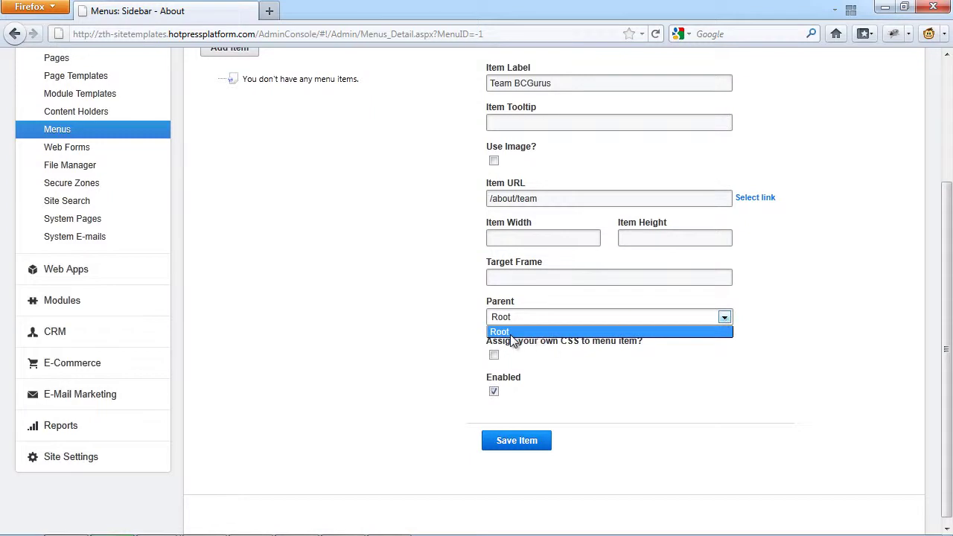
pyautogui.scroll(2, 439, 326)
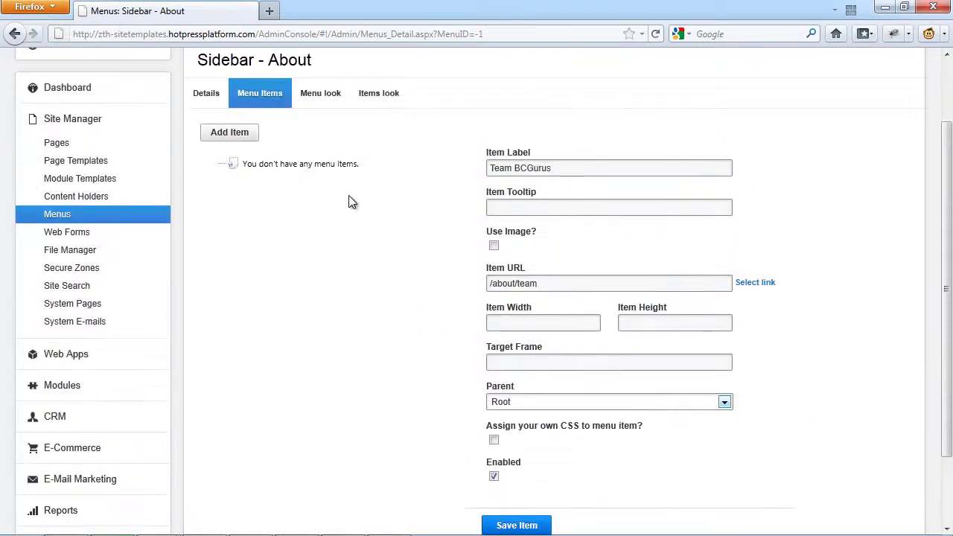
pyautogui.moveTo(480, 171)
# Assign custom CSS to the Team BCGurus item with the item ID name about-team and save the item.
pyautogui.scroll(-2, 462, 439)
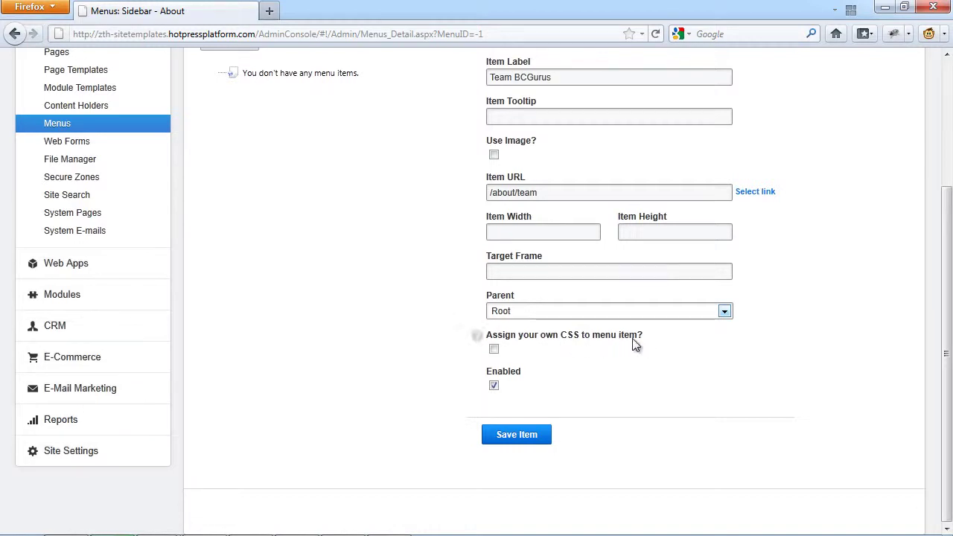
pyautogui.click(495, 349)
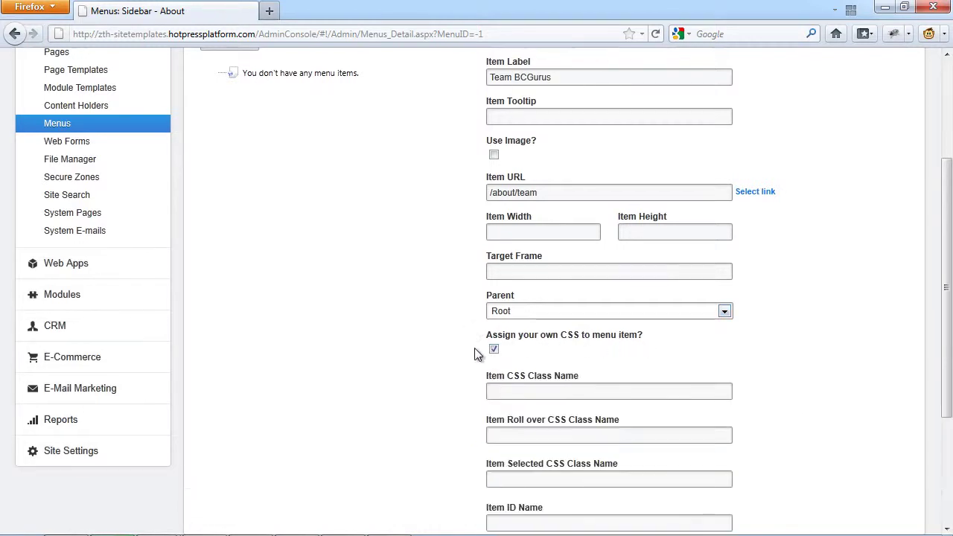
pyautogui.scroll(-4, 419, 350)
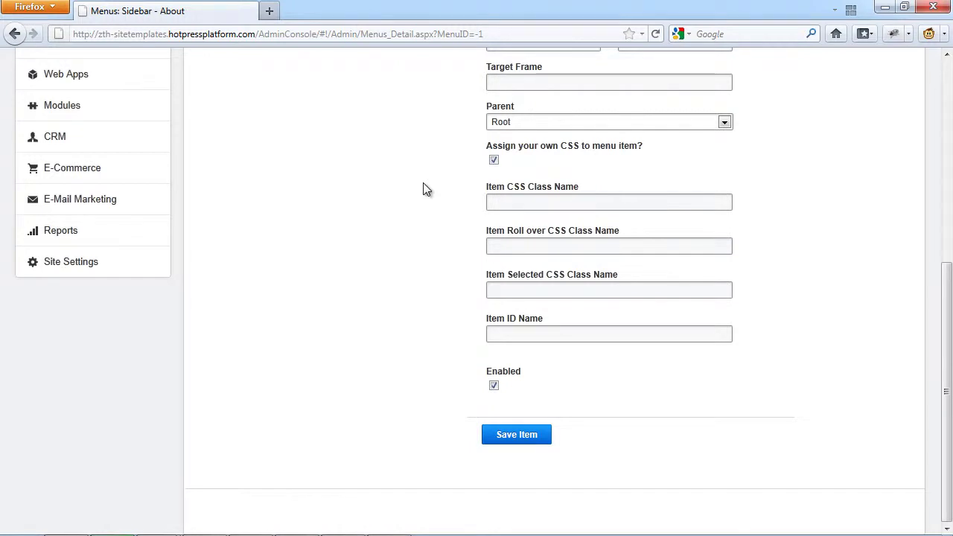
pyautogui.click(619, 335)
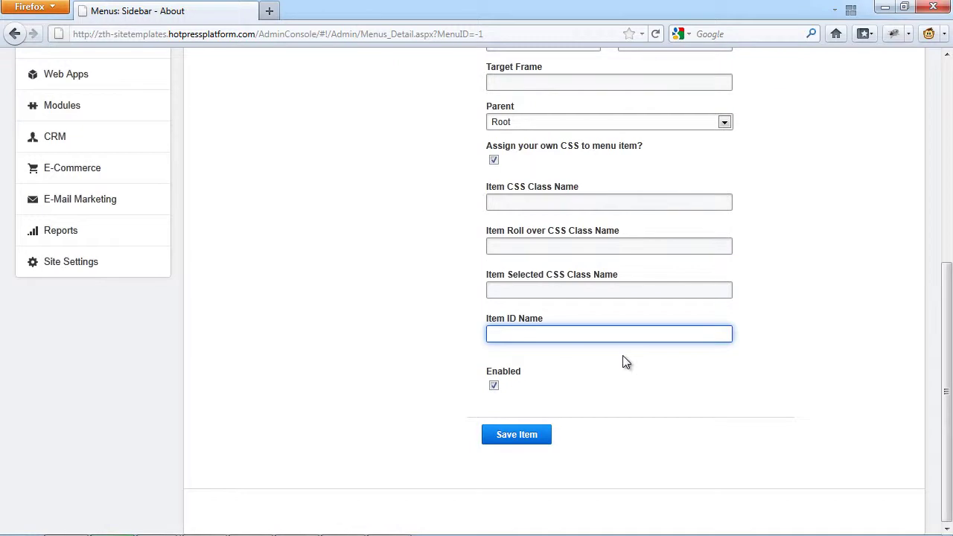
pyautogui.write('about-team')
pyautogui.click(549, 436)
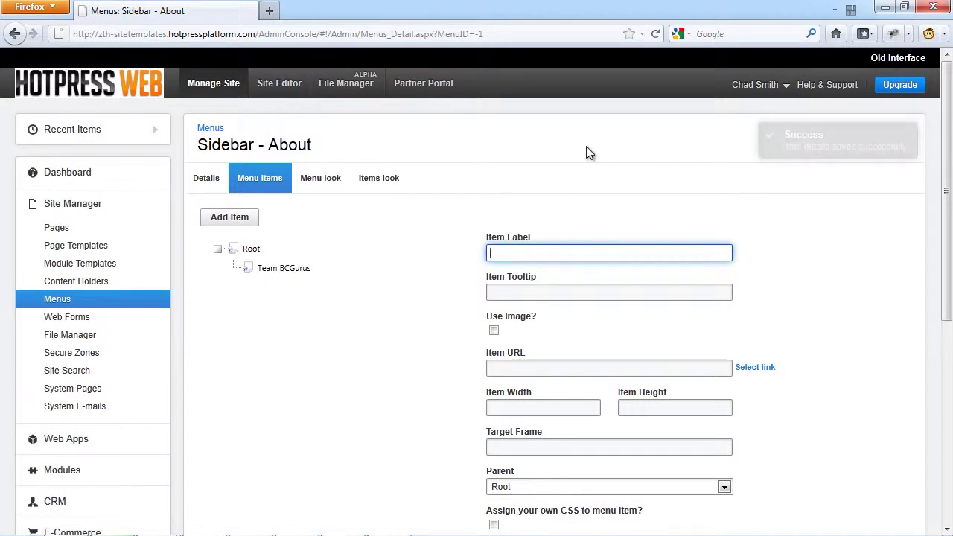
# Label a second menu item "Contact Us" and set its URL to /about/contact.
pyautogui.write('Co')
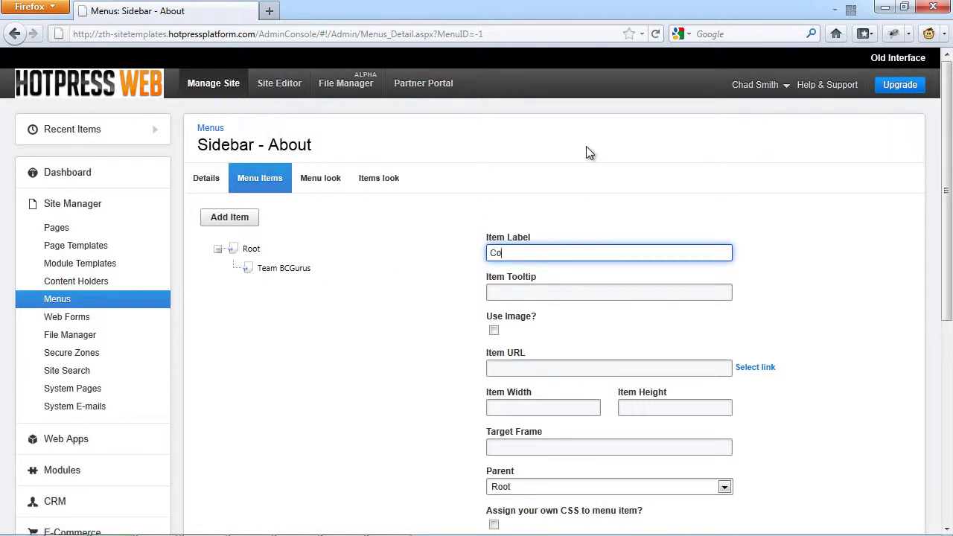
pyautogui.write('ntact Us')
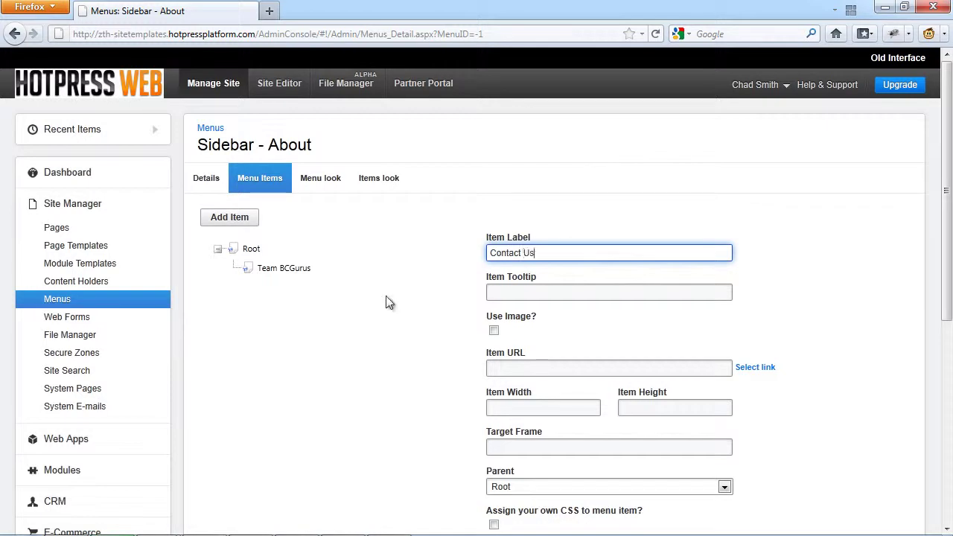
pyautogui.scroll(-2, 451, 283)
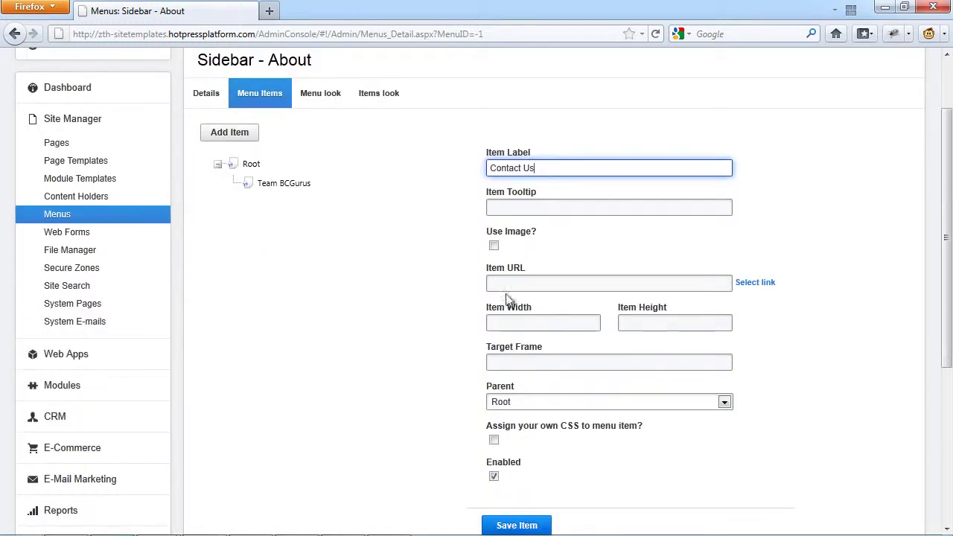
pyautogui.click(518, 285)
pyautogui.write('/abo')
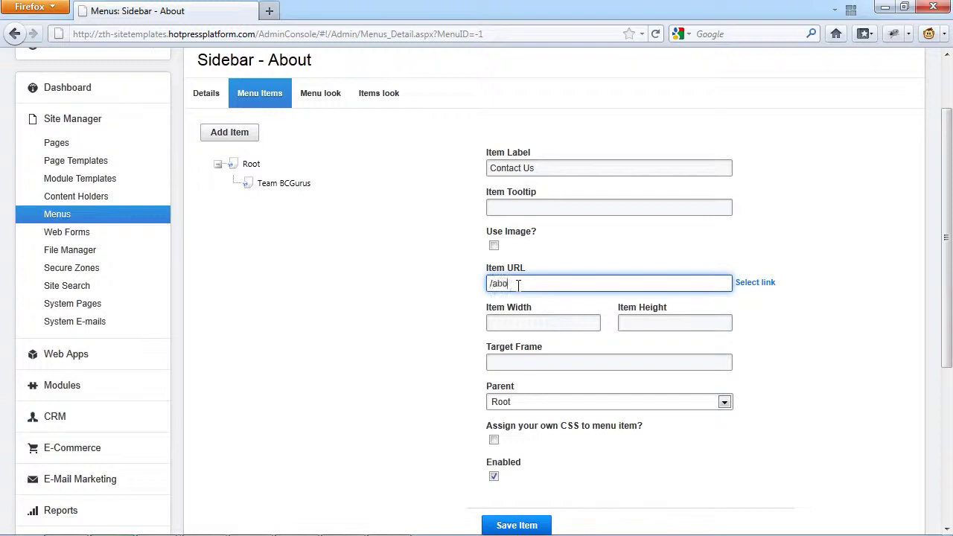
pyautogui.write('ut/Contact')
pyautogui.click(434, 380)
# Review the parent options for the Contact Us item, keep Root as its parent and save the item.
pyautogui.scroll(-2, 434, 380)
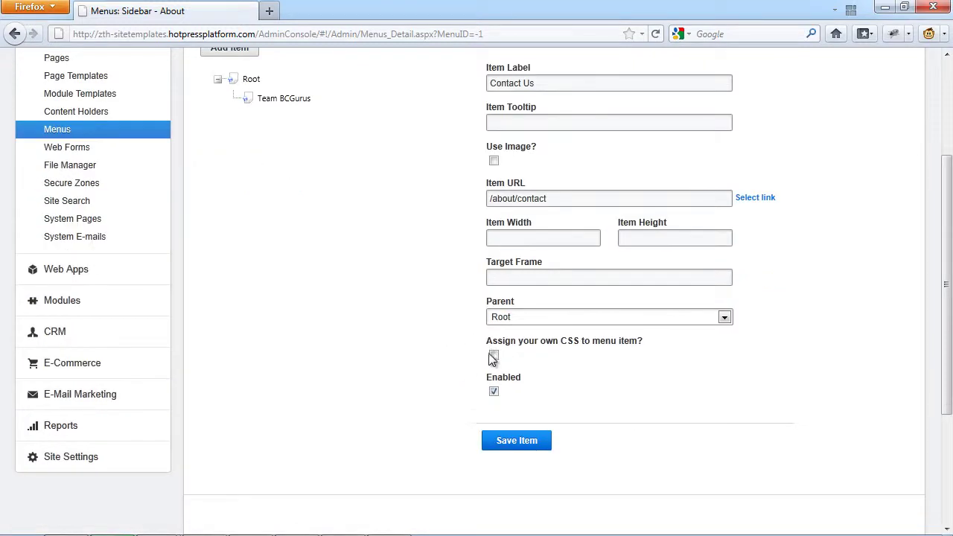
pyautogui.click(532, 316)
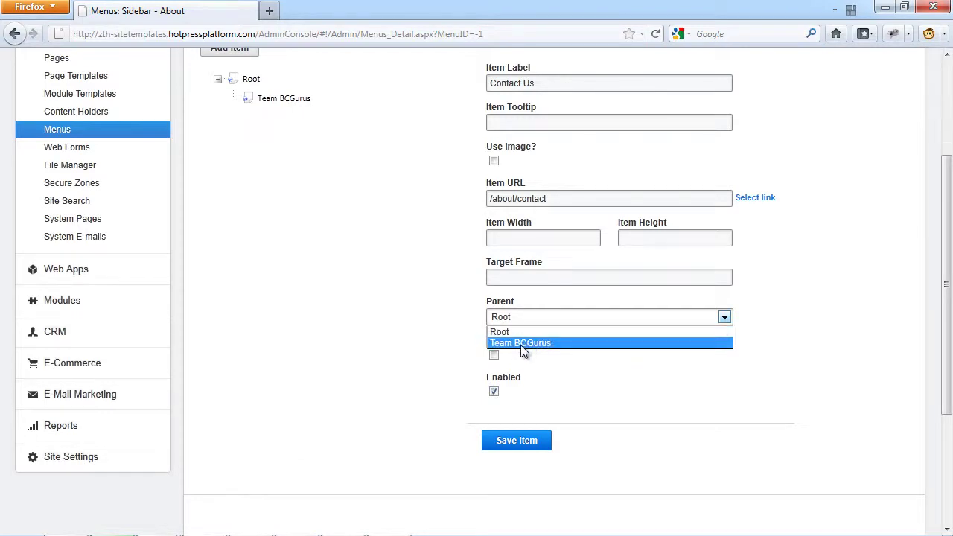
pyautogui.click(313, 196)
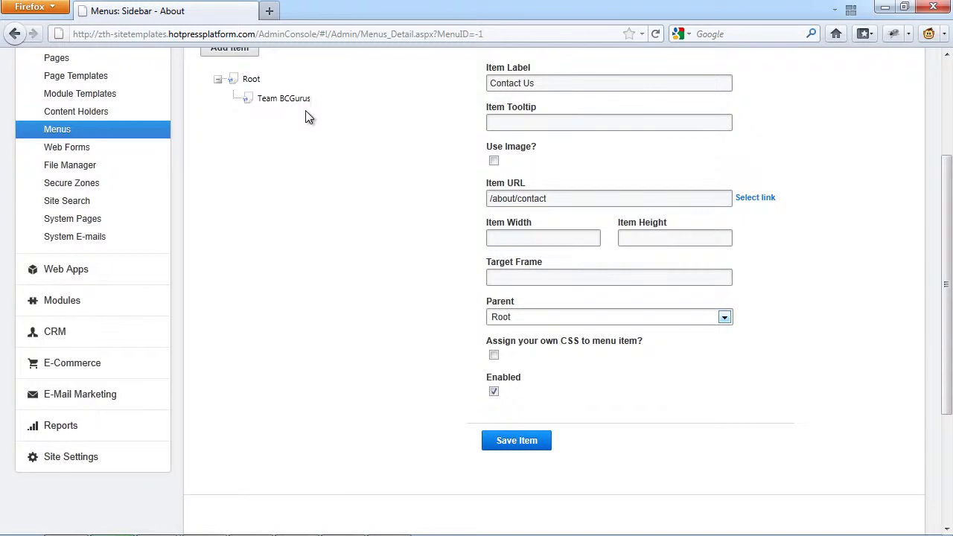
pyautogui.click(497, 321)
pyautogui.click(465, 322)
pyautogui.click(525, 442)
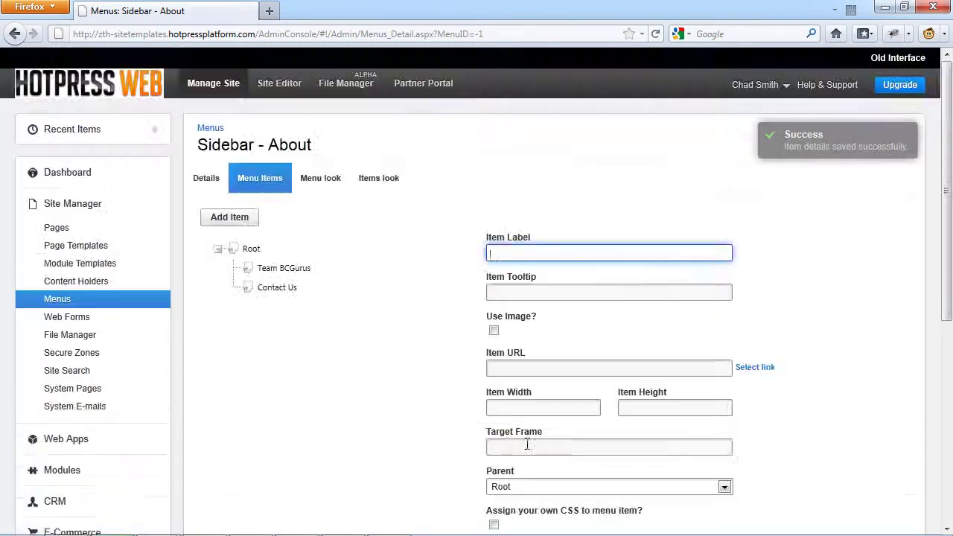
# Nest the Contact Us item under Team BCGurus in the item tree and move it back under Root.
pyautogui.moveTo(290, 299); pyautogui.dragTo(289, 277)
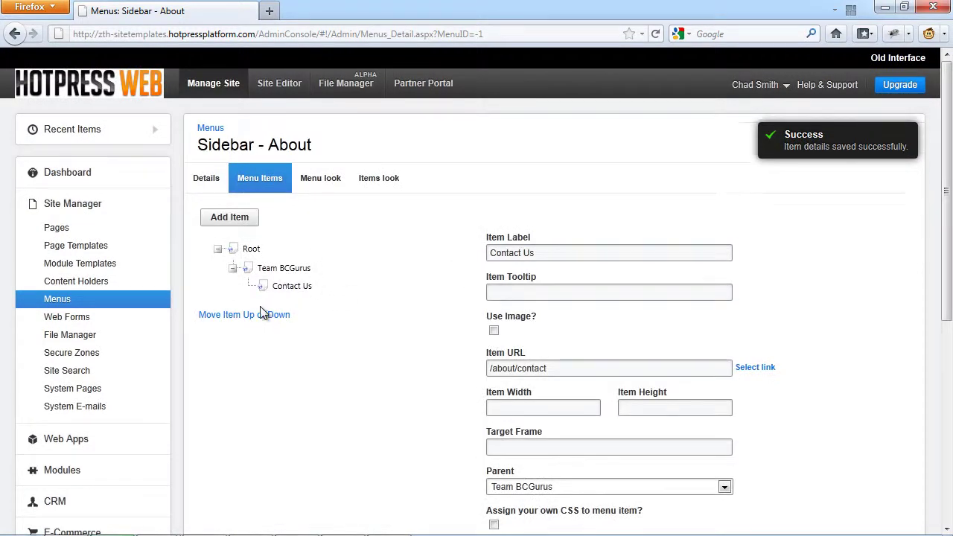
pyautogui.moveTo(291, 294); pyautogui.dragTo(261, 253)
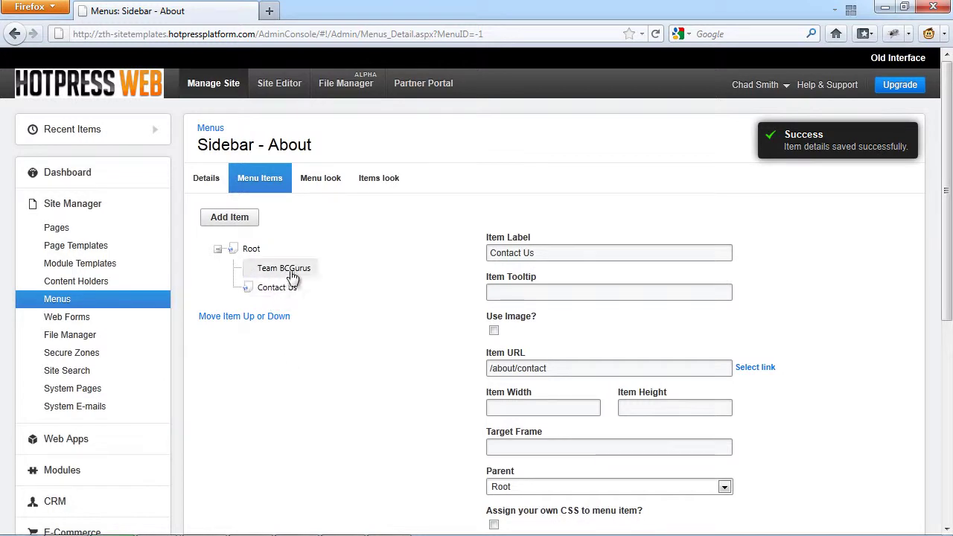
# Move the Contact Us item up above Team BCGurus in the item tree and disable it.
pyautogui.rightClick(292, 286)
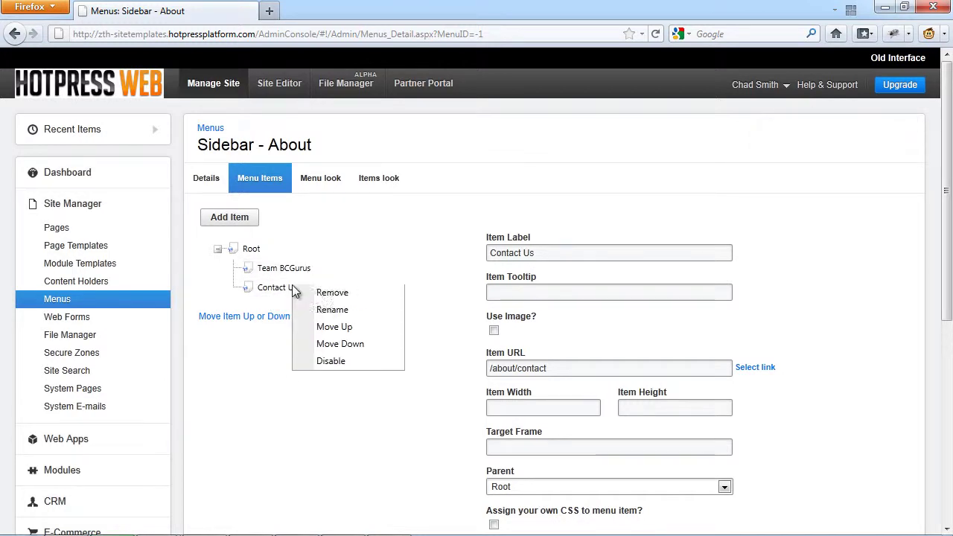
pyautogui.click(332, 332)
pyautogui.rightClick(286, 272)
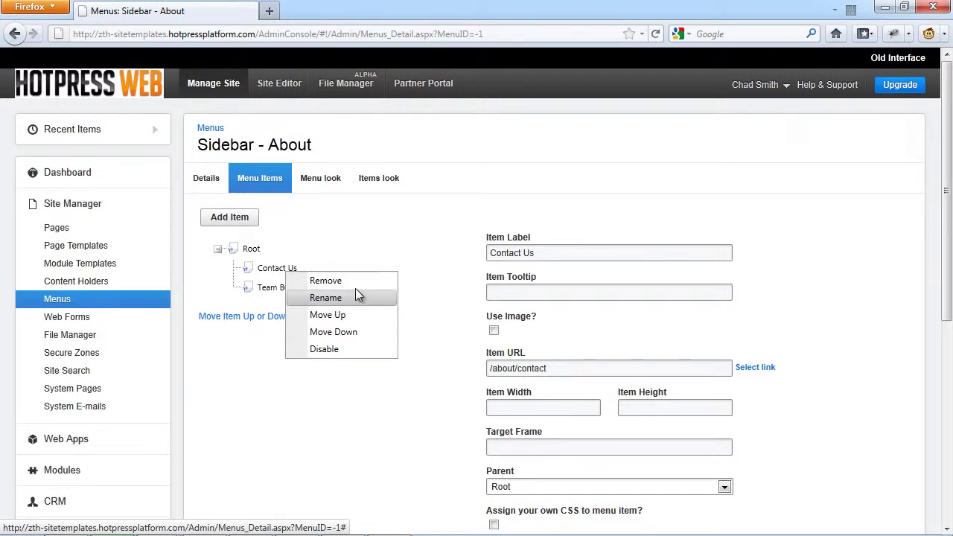
pyautogui.click(354, 351)
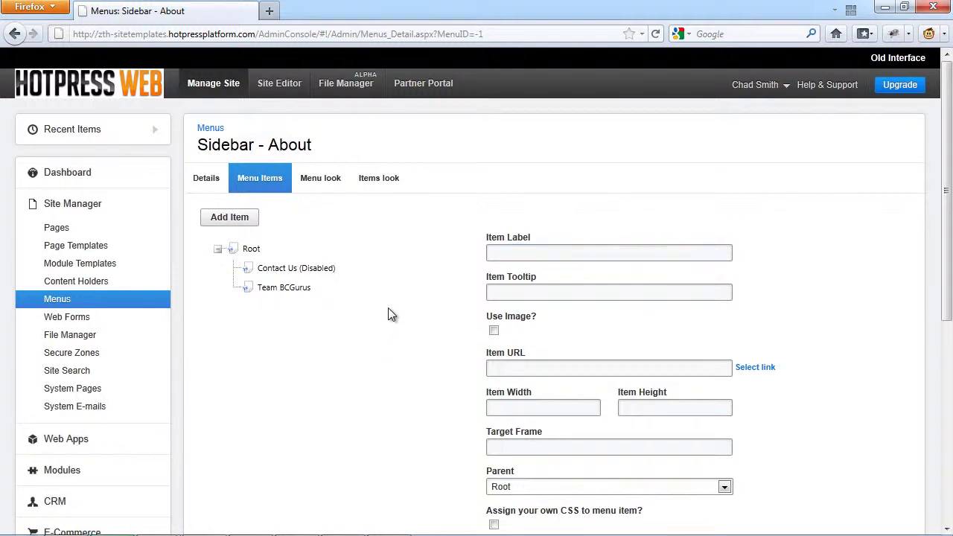
# Open the overall look settings of the Sidebar - About menu.
pyautogui.scroll(-2, 388, 308)
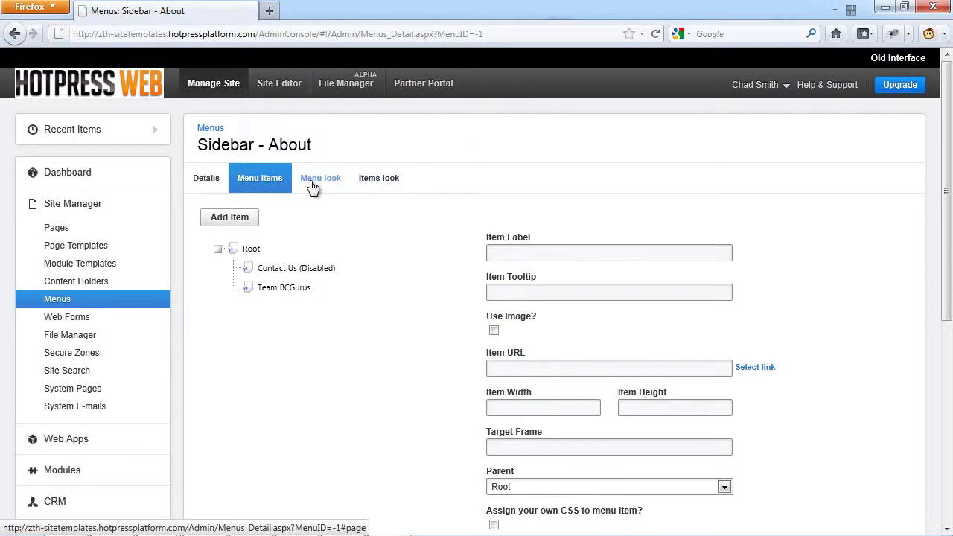
pyautogui.click(312, 184)
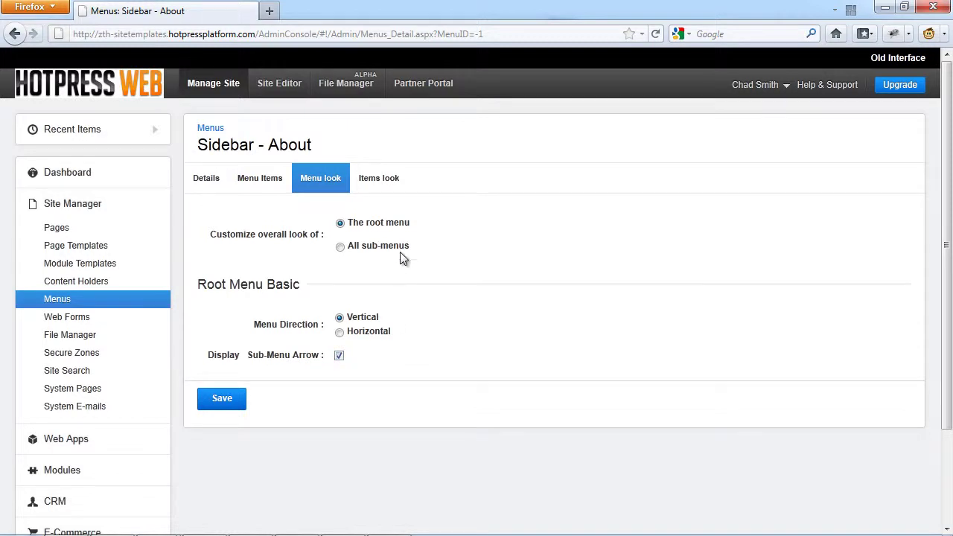
# Review the look settings for root menu items, including fonts, borders and padding, without editing them.
pyautogui.click(385, 184)
pyautogui.scroll(-4, 566, 307)
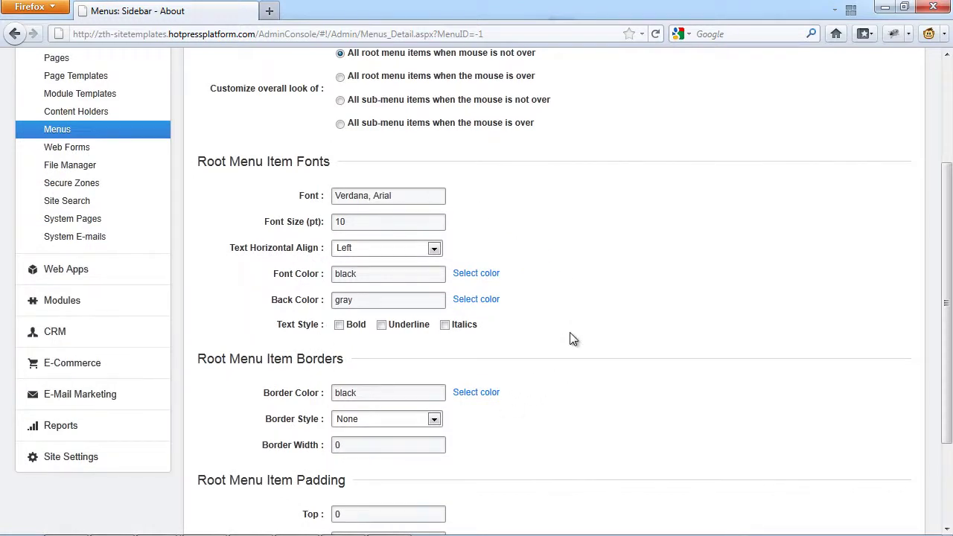
pyautogui.scroll(-2, 573, 338)
pyautogui.scroll(-1, 573, 339)
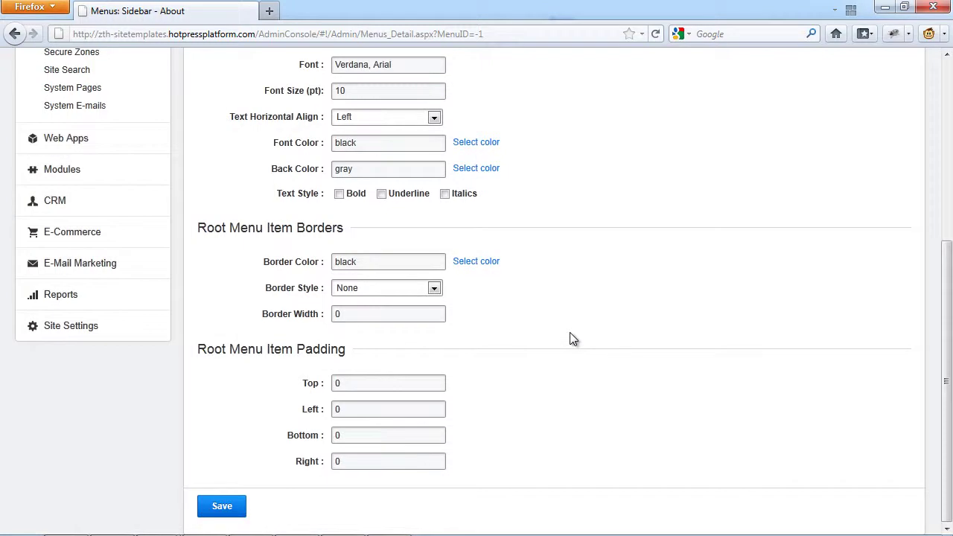
pyautogui.scroll(7, 573, 339)
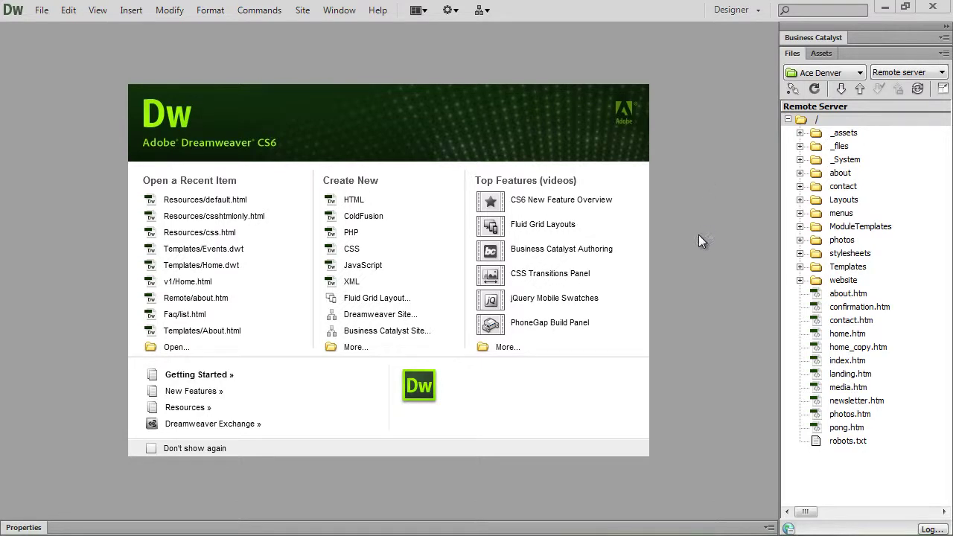
# Switch to Dreamweaver, open About.dwt from the remote Templates folder and examine its menu and content holder module tags.
pyautogui.click(799, 266)
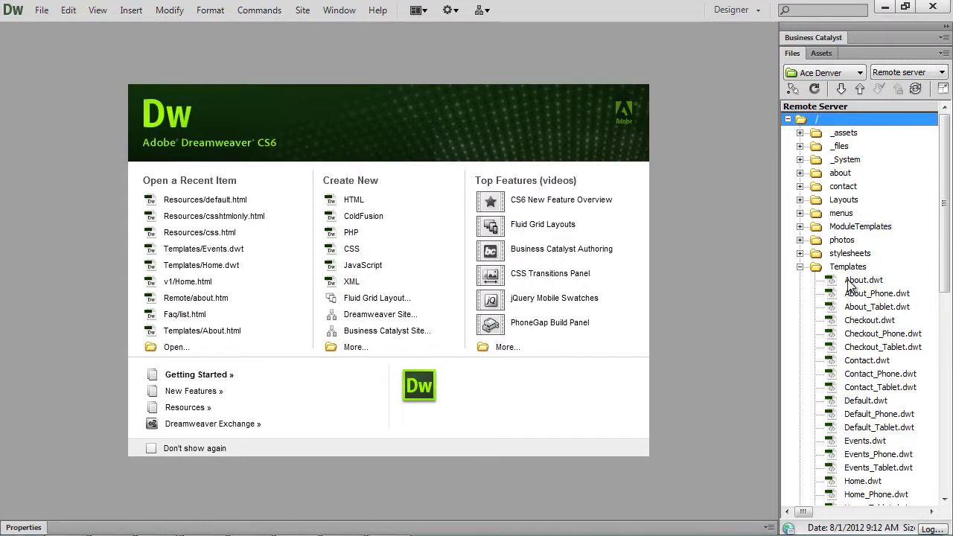
pyautogui.doubleClick(831, 283)
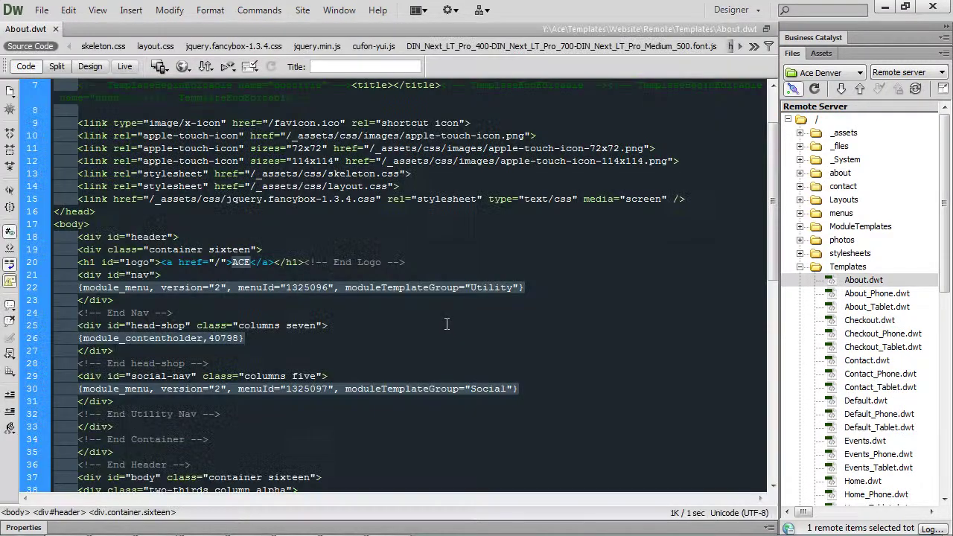
pyautogui.scroll(-1, 447, 324)
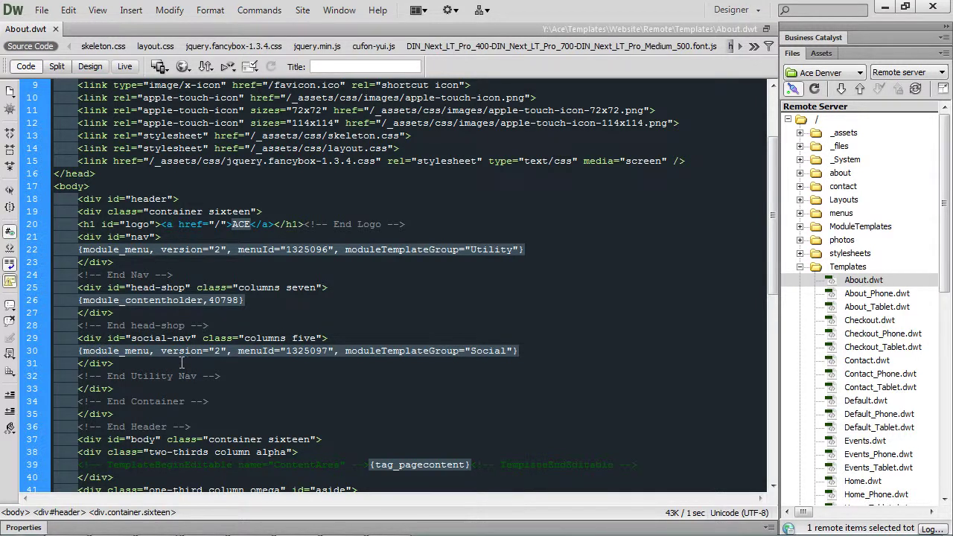
pyautogui.scroll(-1, 181, 363)
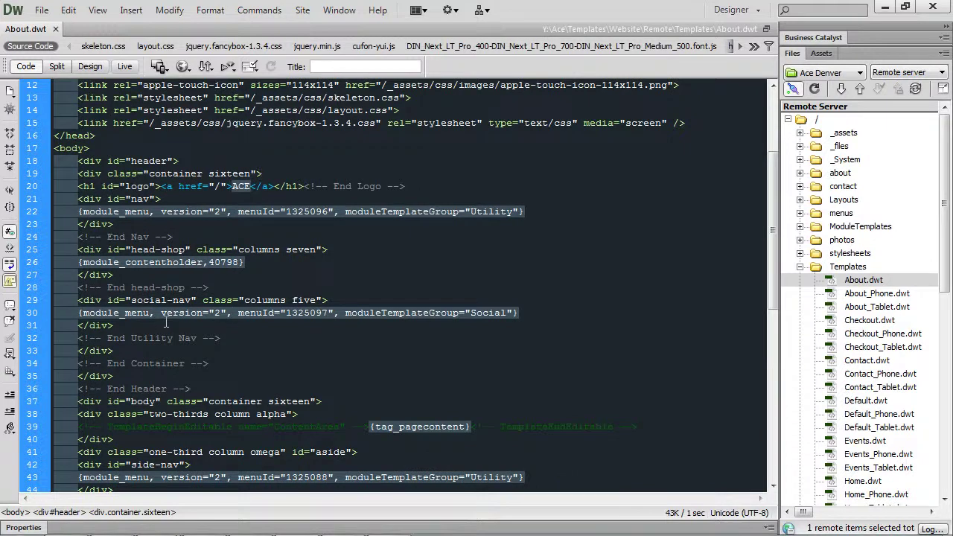
pyautogui.scroll(-1, 168, 323)
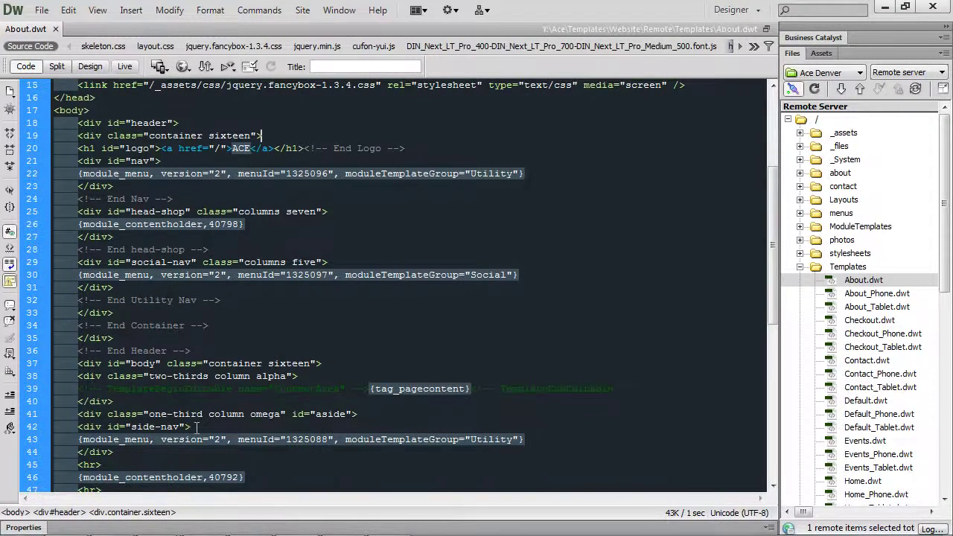
pyautogui.scroll(-10, 164, 431)
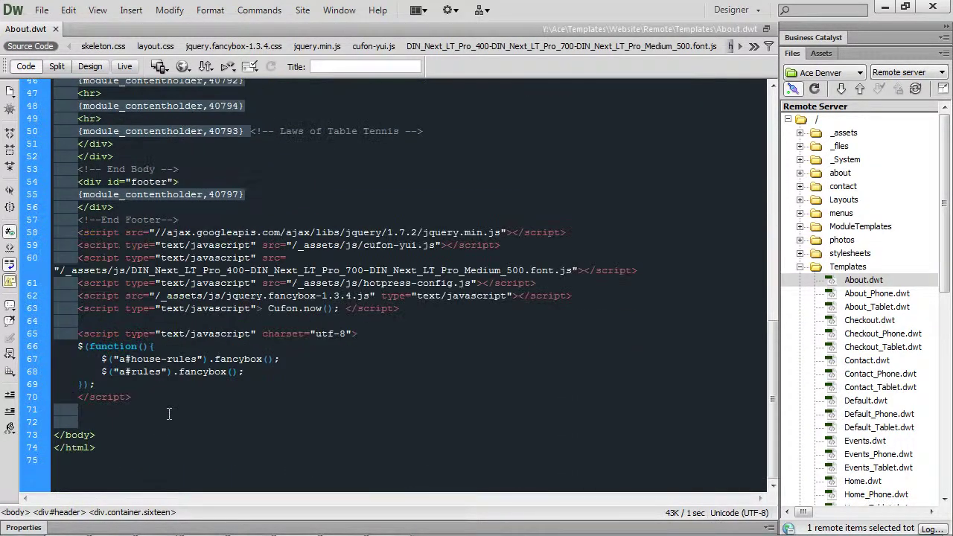
pyautogui.scroll(4, 291, 260)
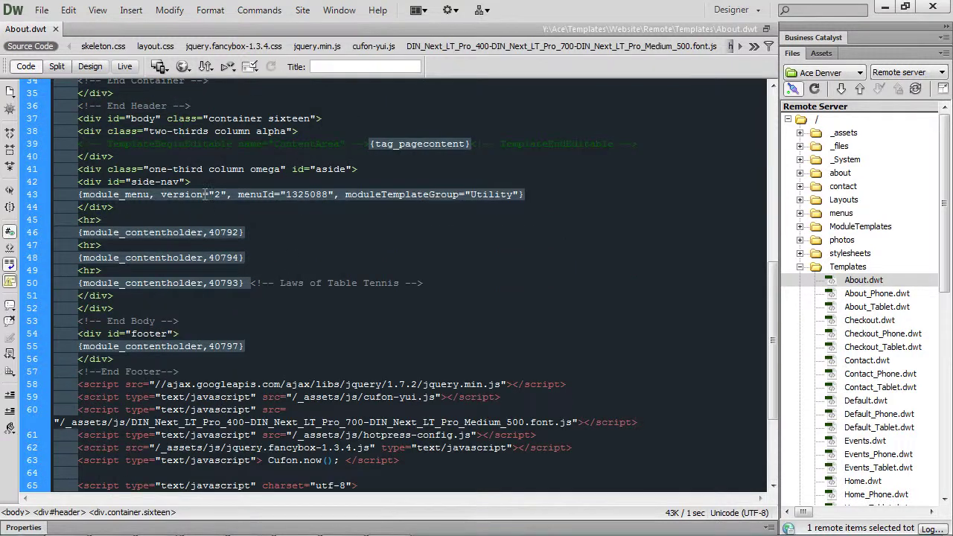
pyautogui.scroll(-2, 186, 248)
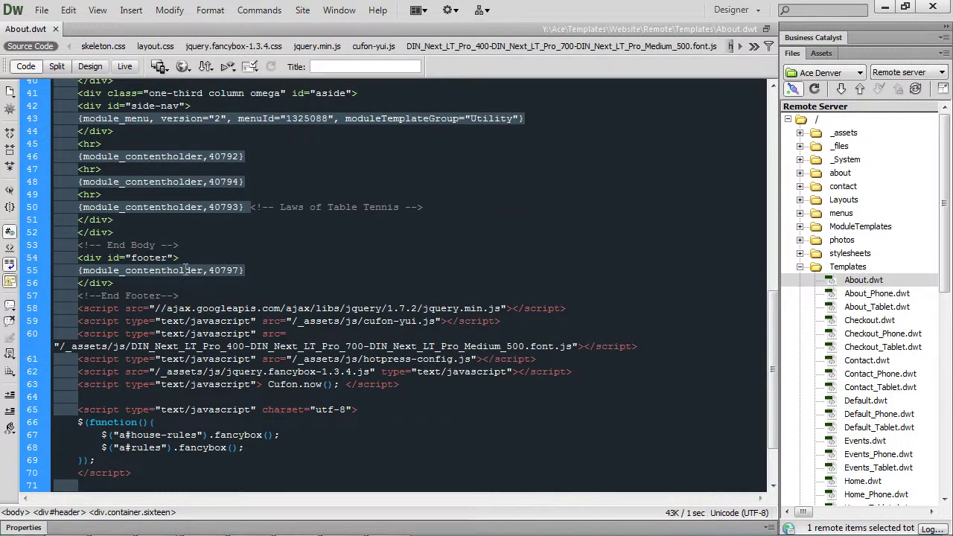
pyautogui.scroll(12, 327, 311)
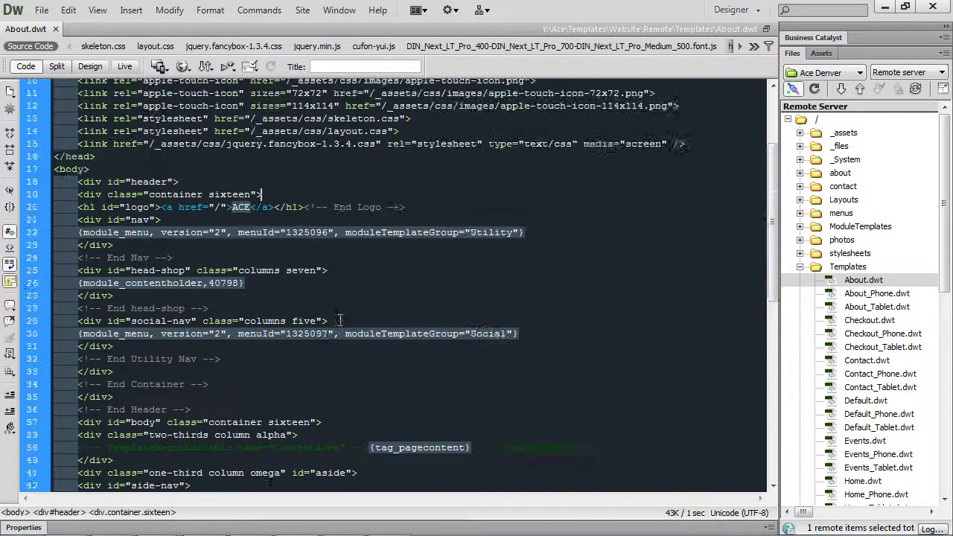
# Insert the [Template] Primary menu module on a new line inside the nav div, above the existing version 2 menu tag.
pyautogui.scroll(-2, 345, 317)
pyautogui.click(173, 258)
pyautogui.press('Return')
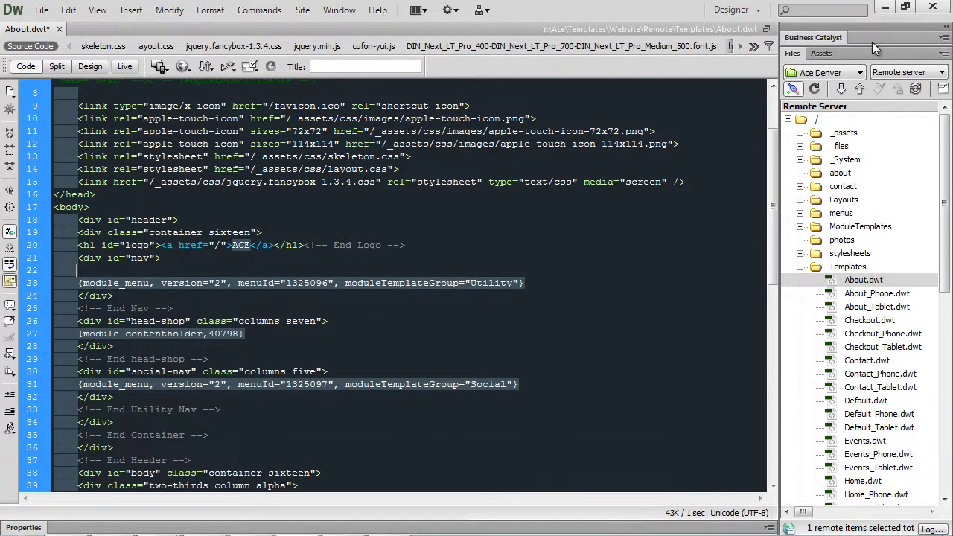
pyautogui.click(827, 38)
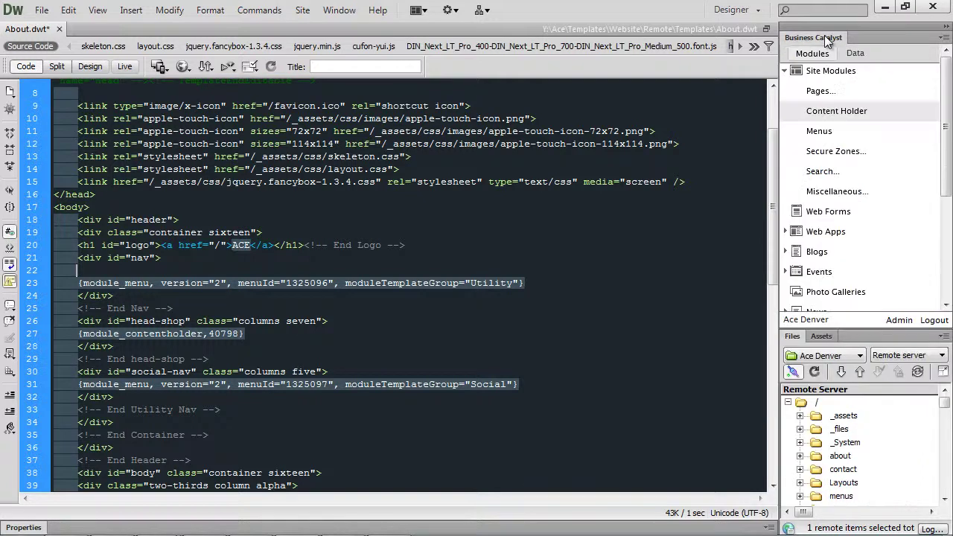
pyautogui.doubleClick(835, 136)
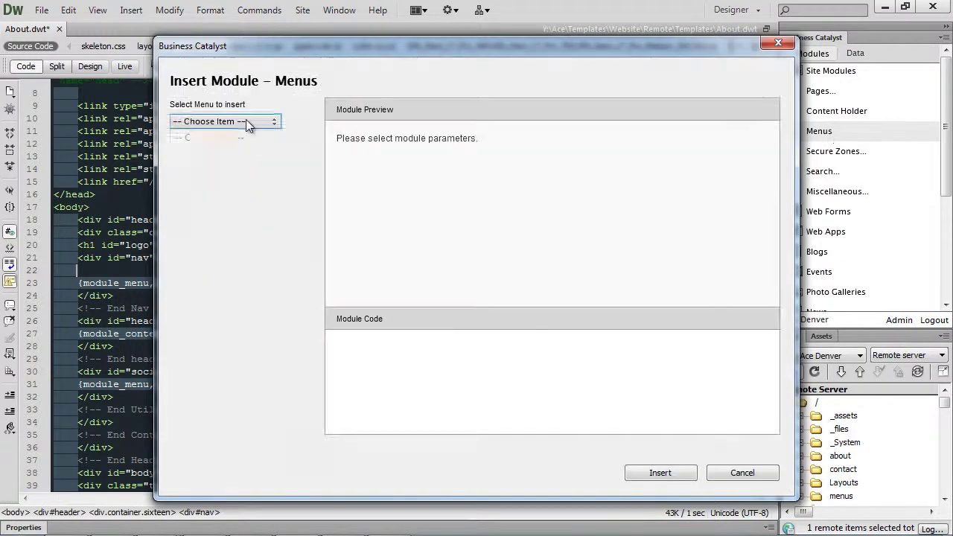
pyautogui.click(246, 120)
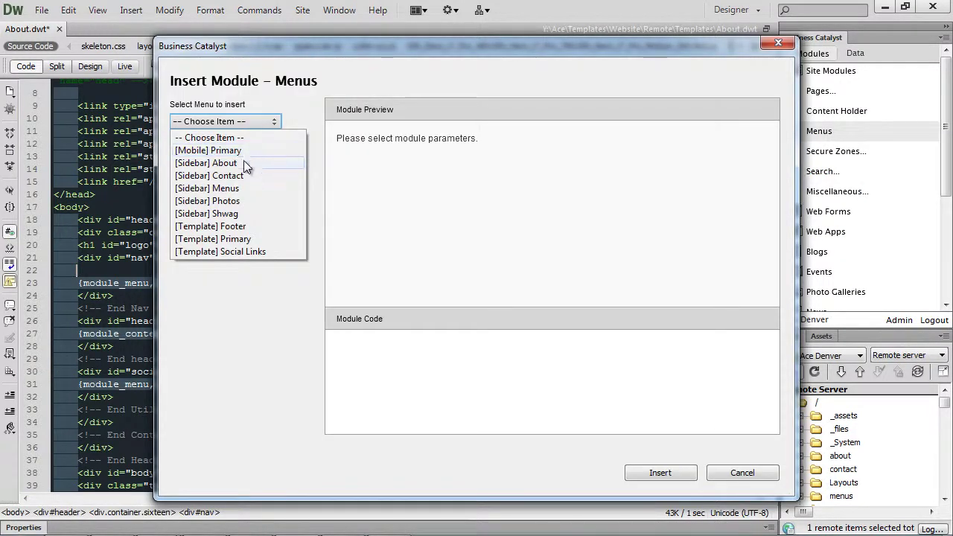
pyautogui.click(249, 238)
pyautogui.click(675, 475)
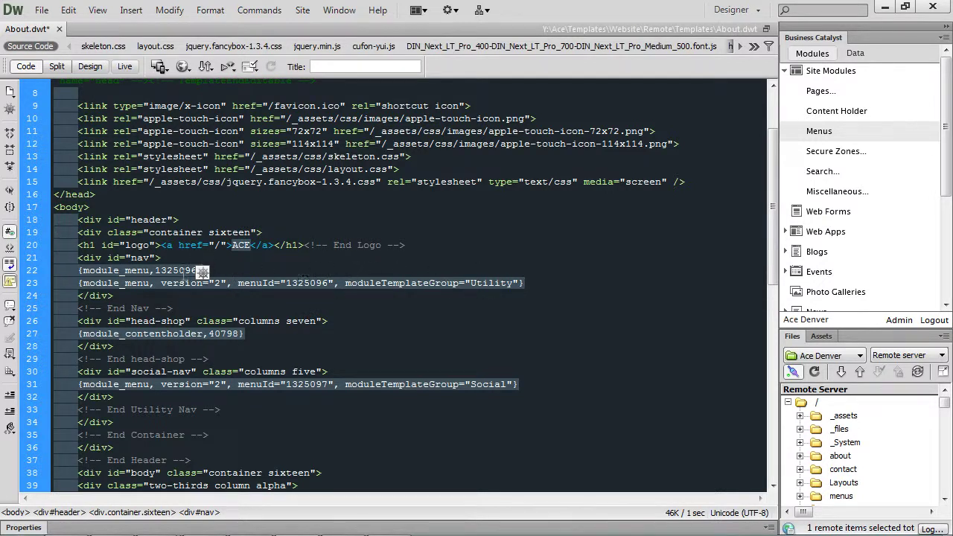
pyautogui.doubleClick(183, 272)
pyautogui.click(163, 283)
# Open container.html from the Default menu layout folder under ModuleTemplates on the remote server.
pyautogui.click(831, 39)
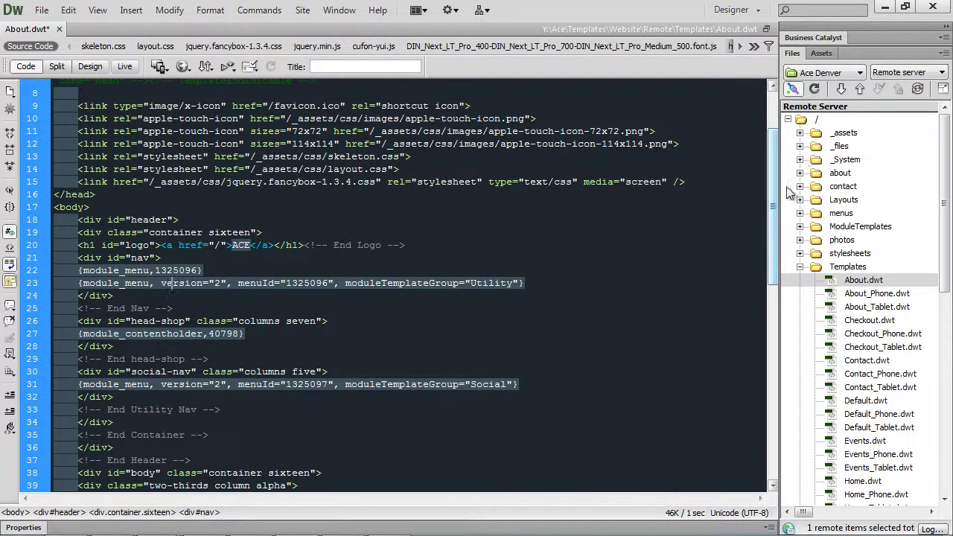
pyautogui.click(799, 266)
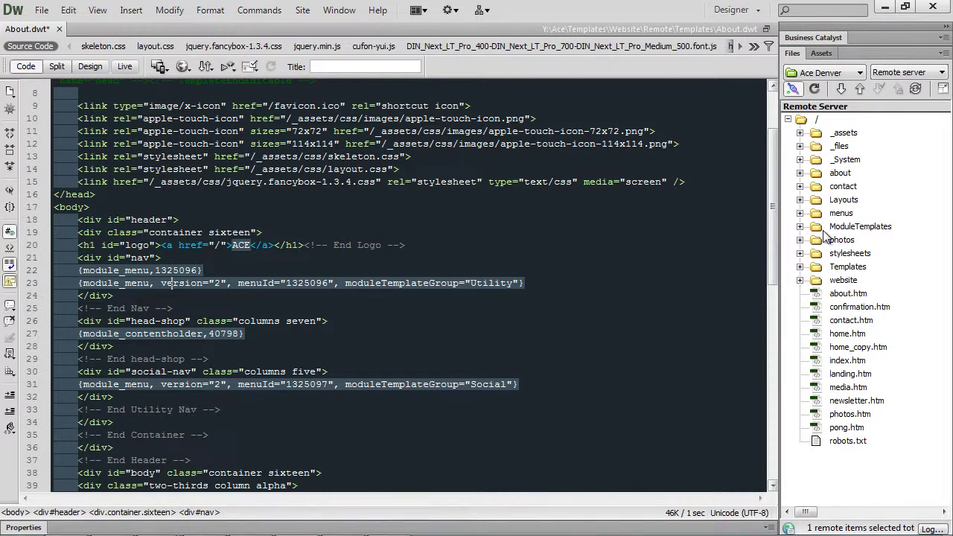
pyautogui.click(800, 228)
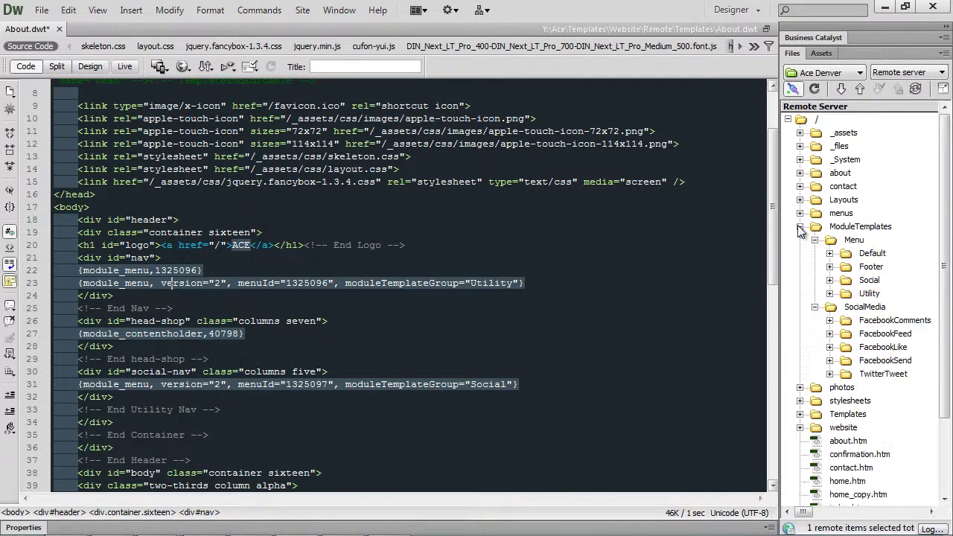
pyautogui.click(815, 308)
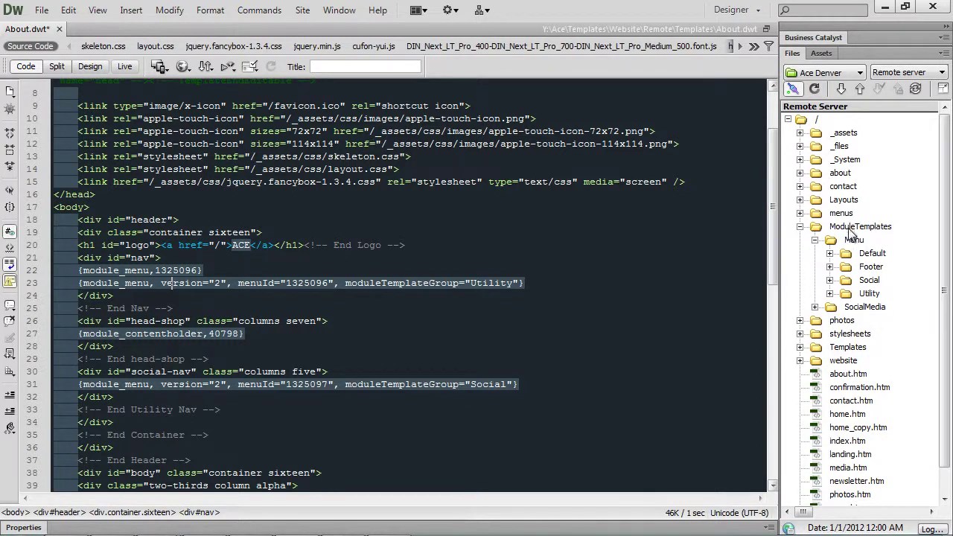
pyautogui.click(855, 256)
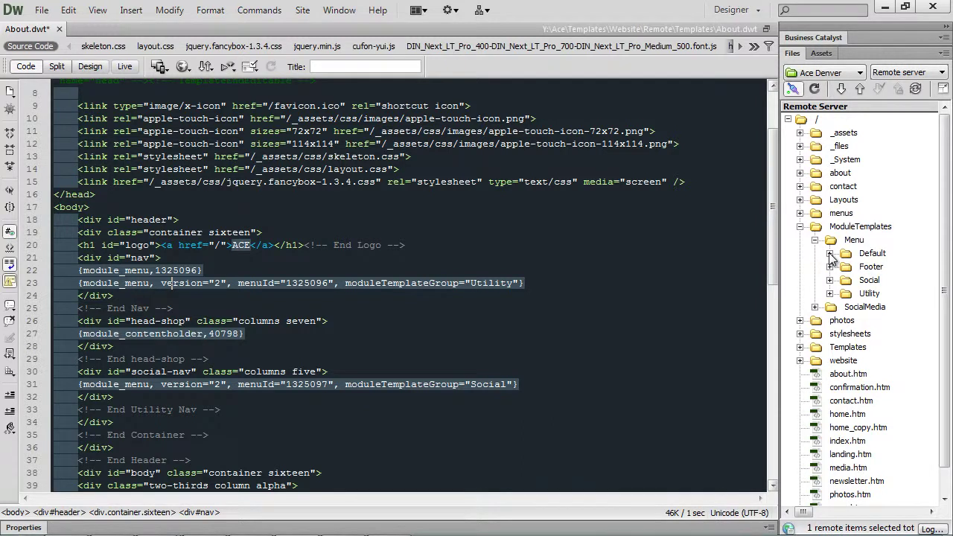
pyautogui.click(830, 255)
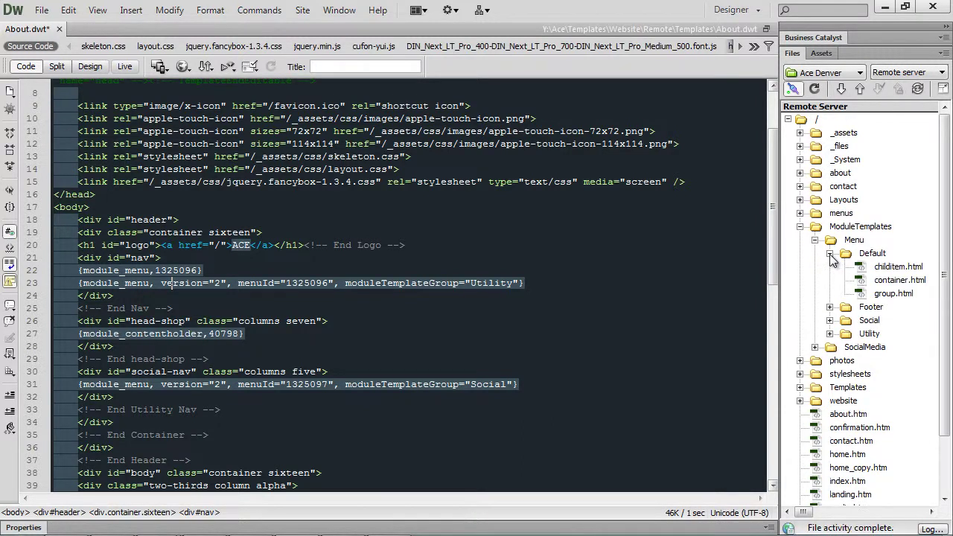
pyautogui.click(887, 281)
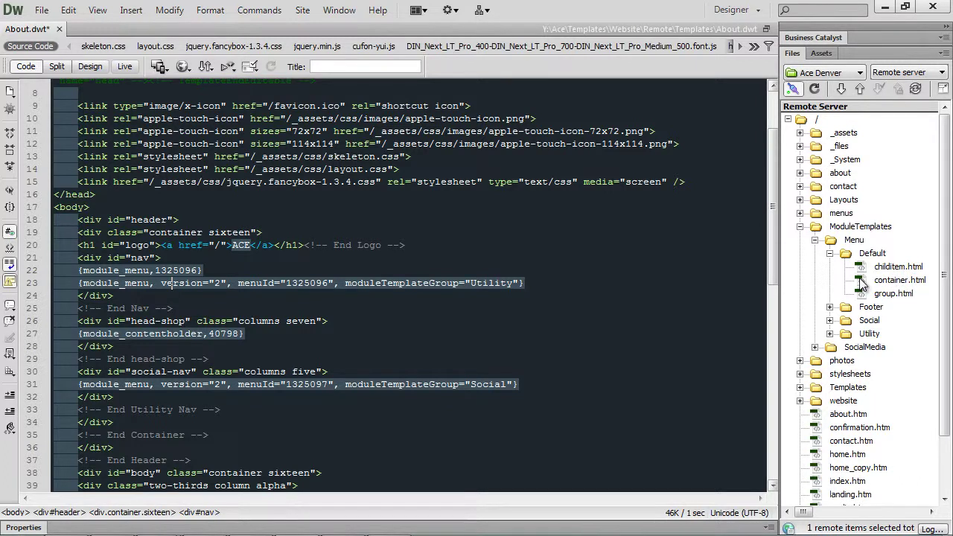
pyautogui.doubleClick(861, 283)
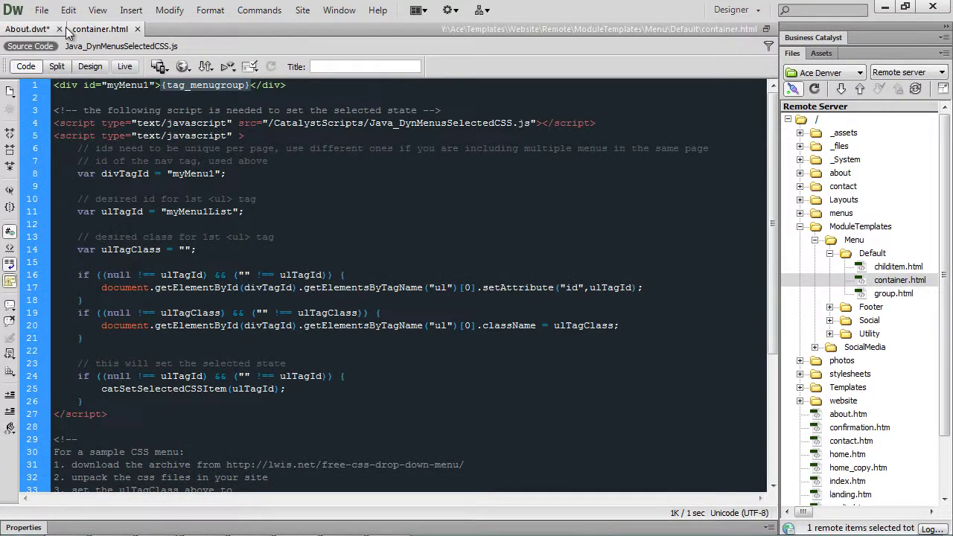
# Open the recent file csshtmlonly.html and examine its outer menu div.
pyautogui.click(41, 10)
pyautogui.moveTo(238, 101)
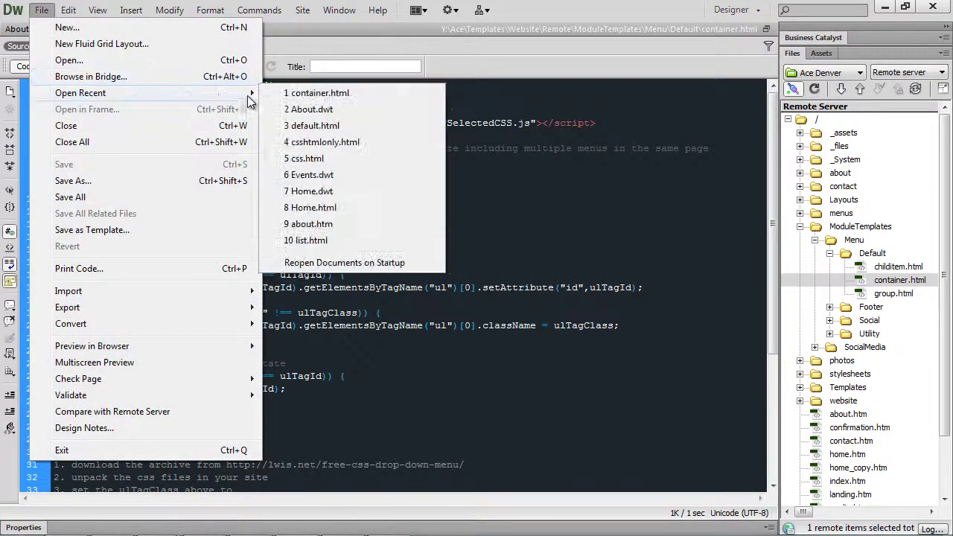
pyautogui.click(341, 142)
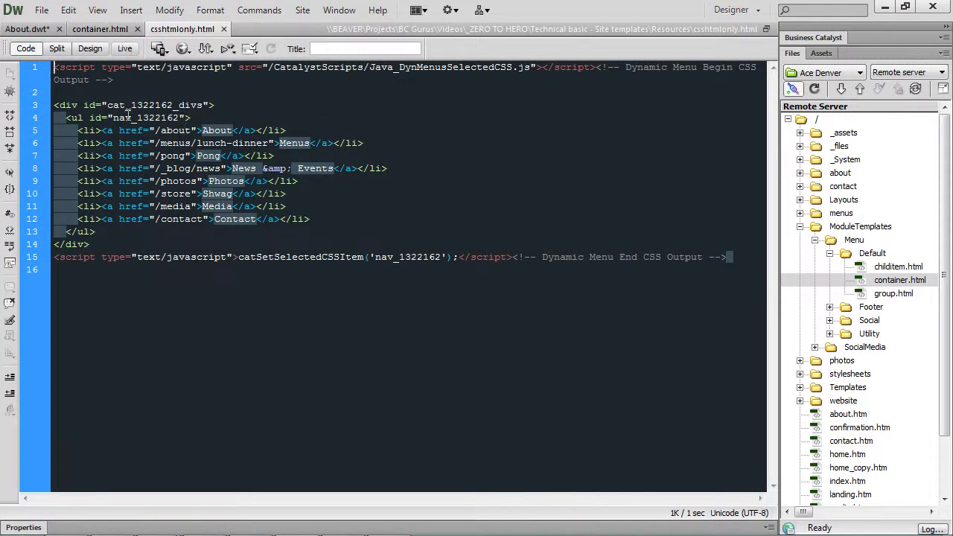
pyautogui.moveTo(227, 107); pyautogui.dragTo(52, 100)
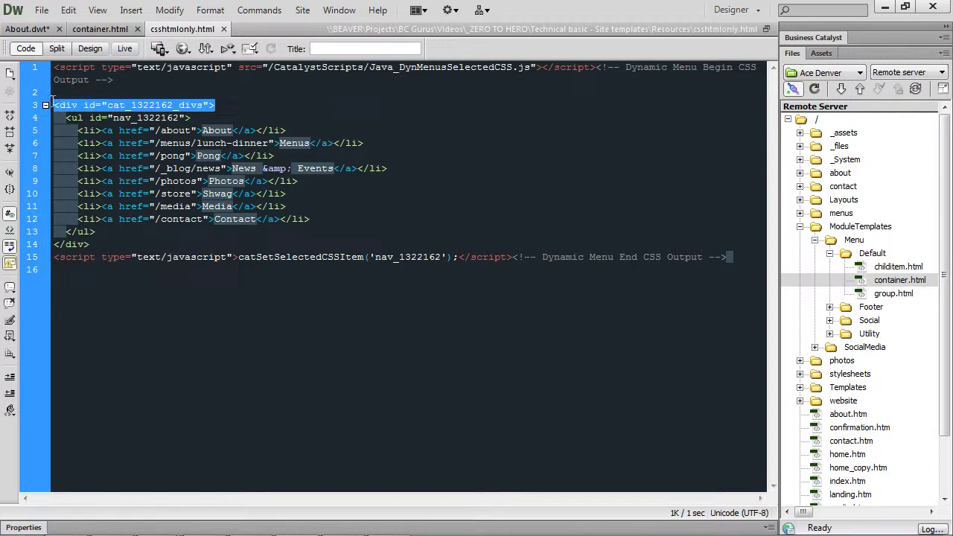
pyautogui.click(141, 105)
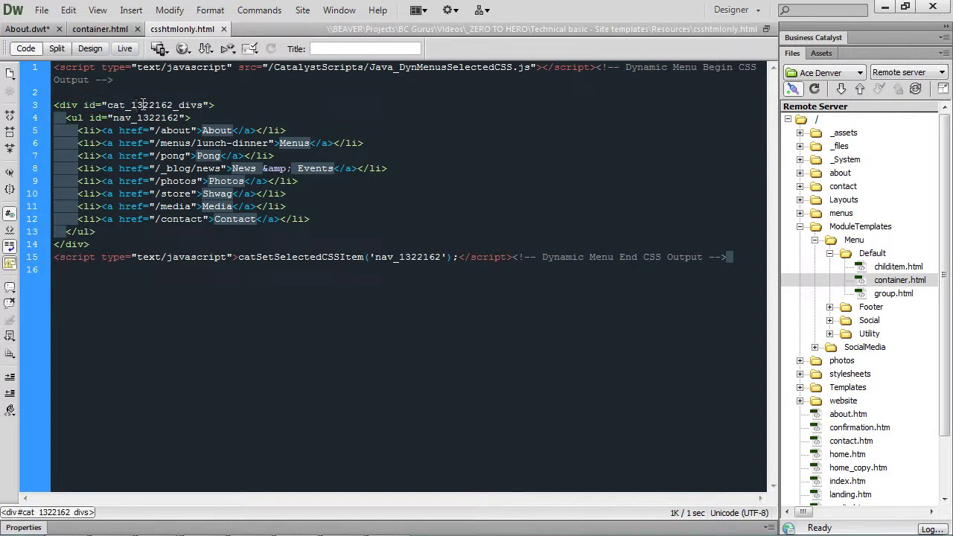
# Examine the opening div tag and its myMenu1 id in container.html.
pyautogui.click(110, 31)
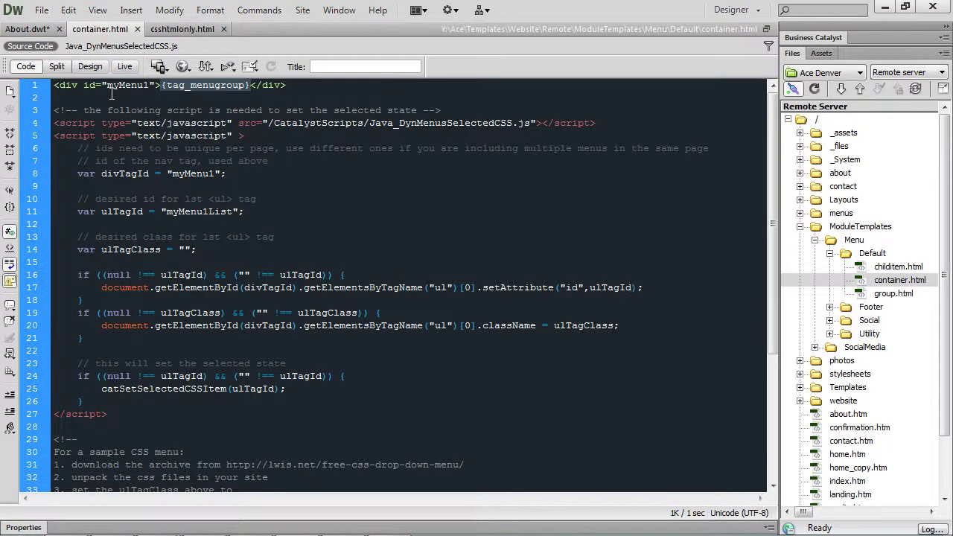
pyautogui.moveTo(159, 87); pyautogui.dragTo(49, 82)
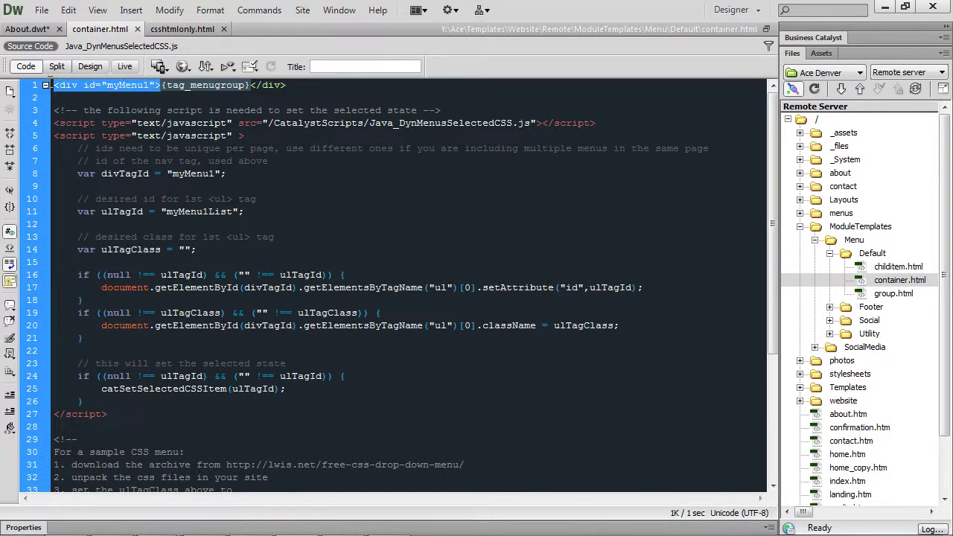
pyautogui.click(112, 97)
pyautogui.moveTo(107, 85); pyautogui.dragTo(139, 87)
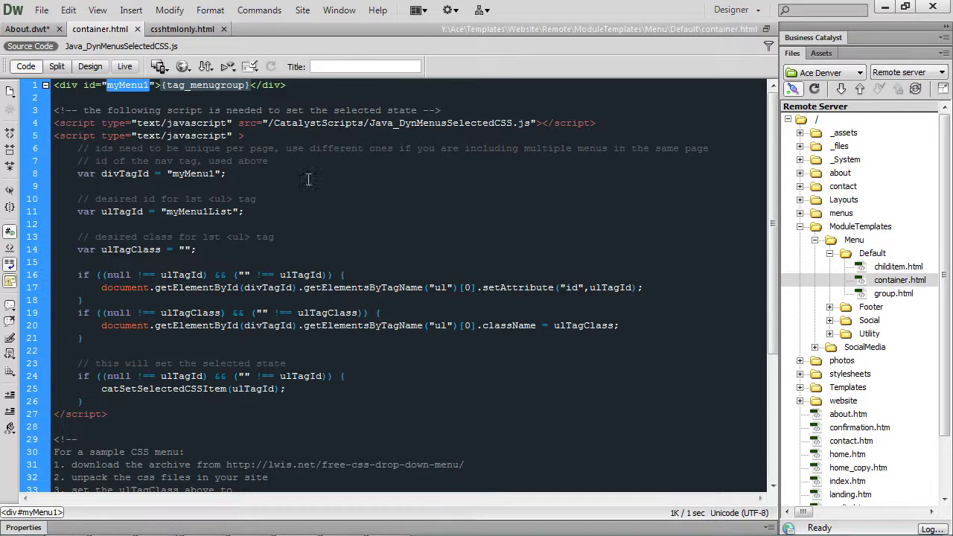
# Compare the ul list block in csshtmlonly.html with the {tag_menugroup} tag inside the div of container.html.
pyautogui.click(168, 30)
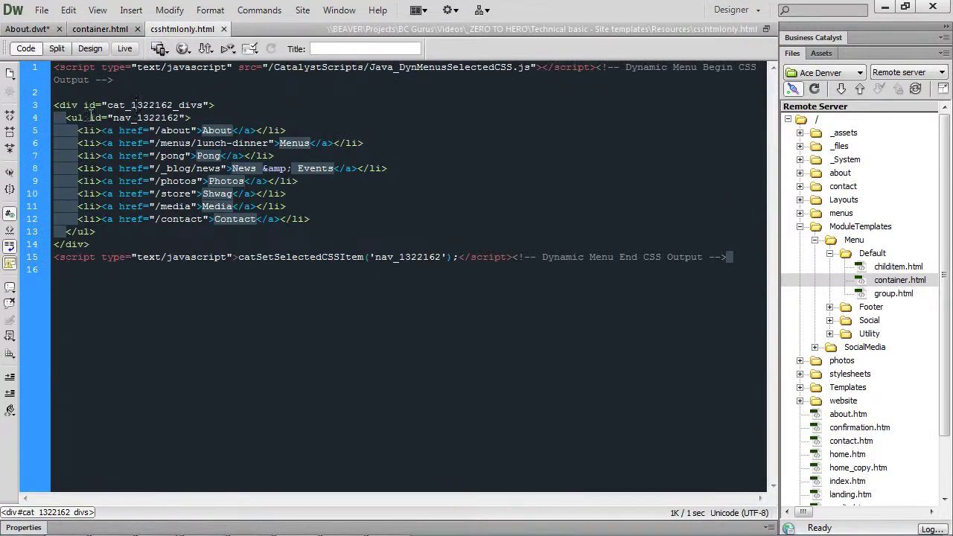
pyautogui.moveTo(66, 117); pyautogui.dragTo(149, 232)
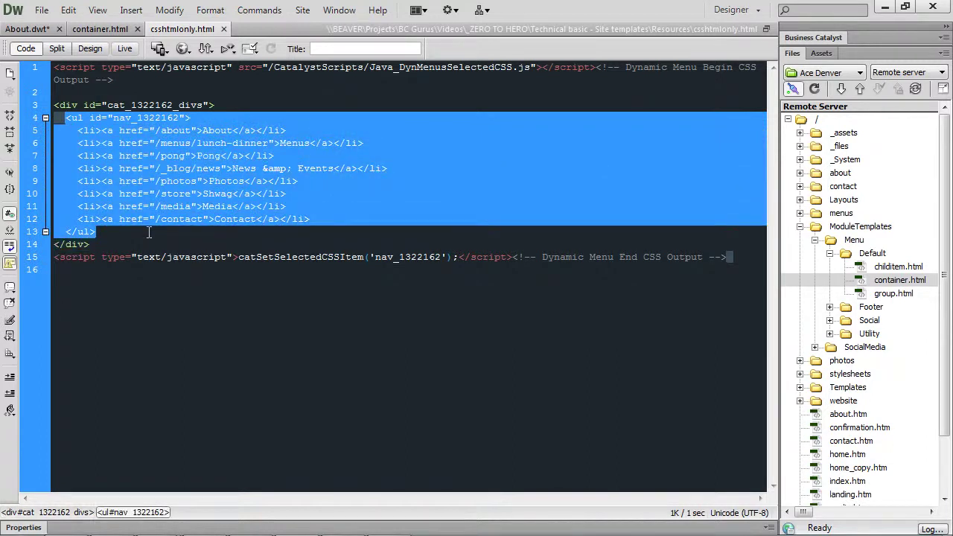
pyautogui.click(100, 29)
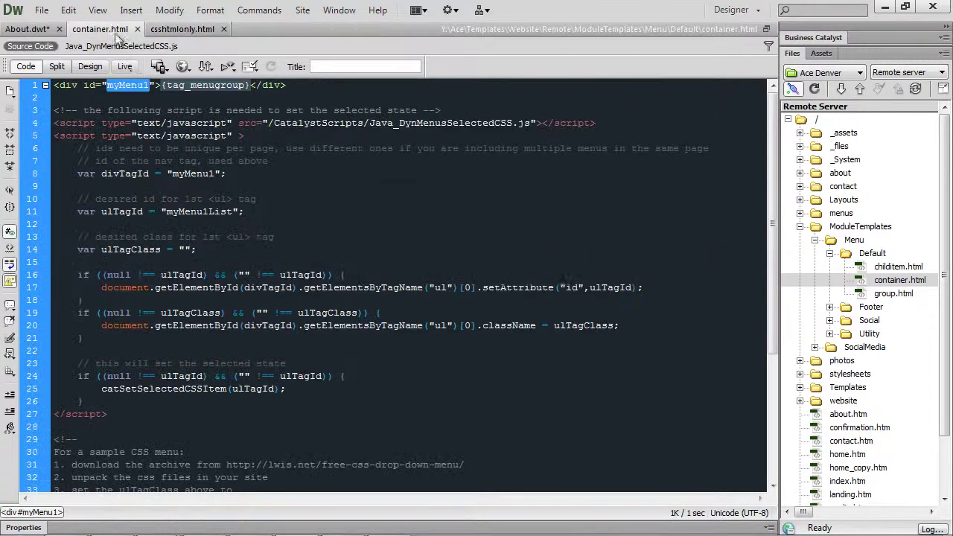
pyautogui.click(162, 85)
pyautogui.moveTo(162, 86); pyautogui.dragTo(251, 86)
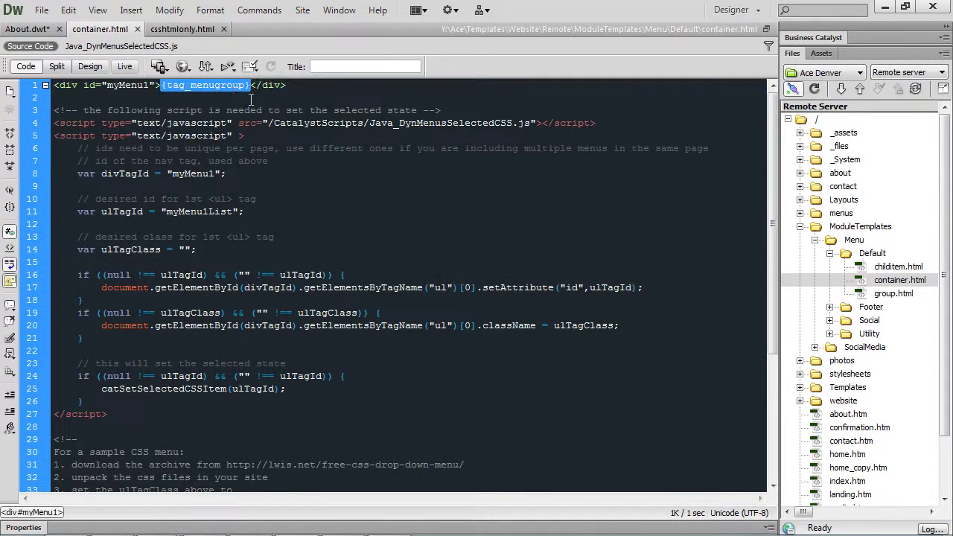
# Open group.html from the Default menu layout folder, place it beside container.html and examine its {tag_menuchilditem} tag.
pyautogui.click(889, 296)
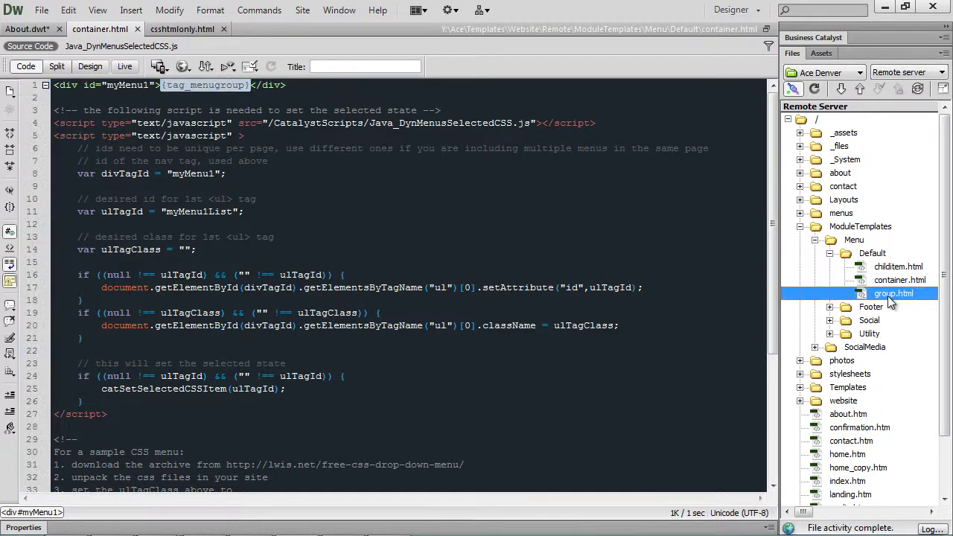
pyautogui.doubleClick(888, 296)
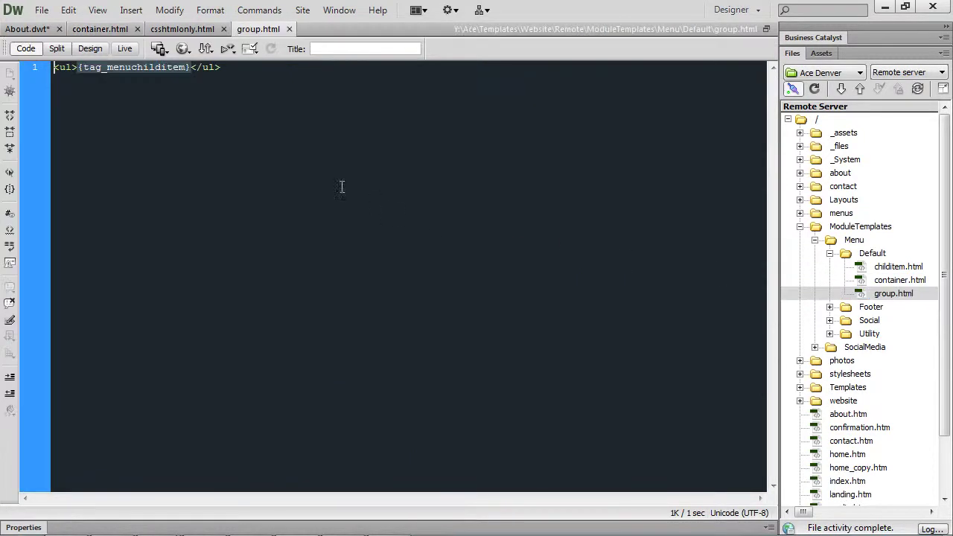
pyautogui.moveTo(259, 29); pyautogui.dragTo(183, 29)
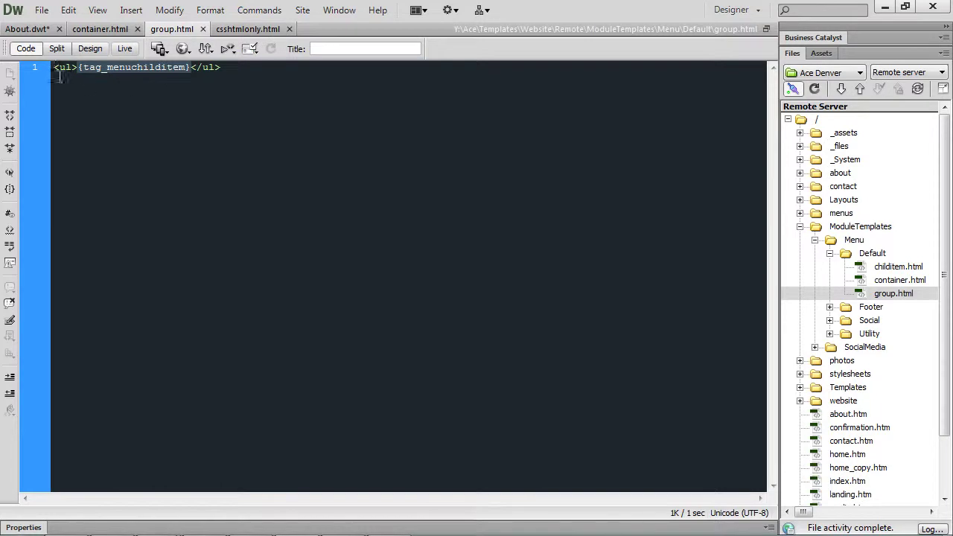
pyautogui.click(177, 68)
# Compare the ulTagId variable in container.html with the div and ul ids in csshtmlonly.html, then return to group.html.
pyautogui.click(112, 30)
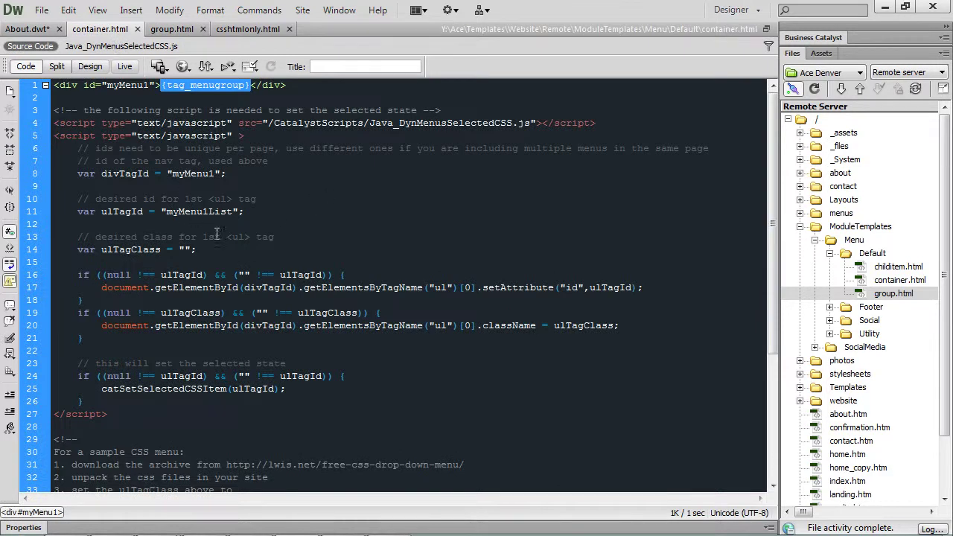
pyautogui.click(113, 211)
pyautogui.click(248, 29)
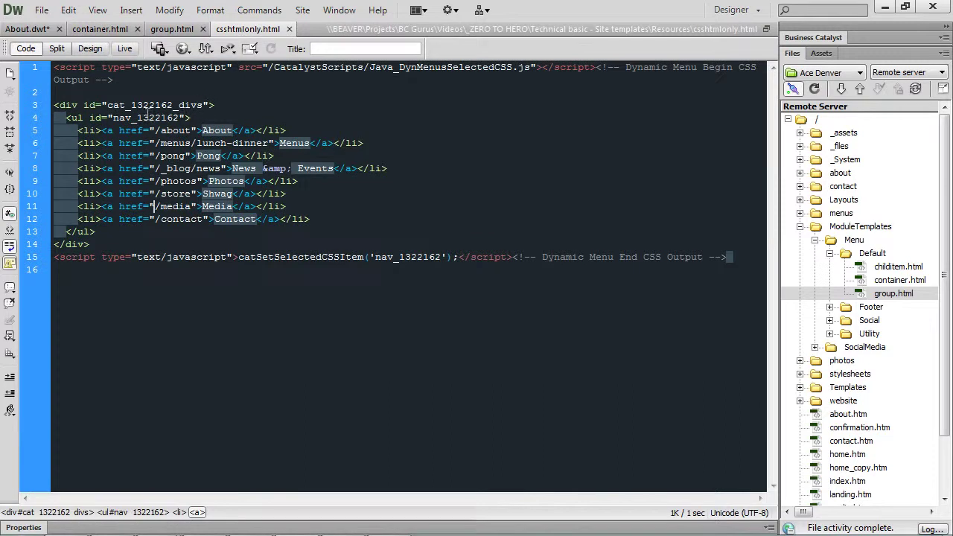
pyautogui.moveTo(135, 117); pyautogui.dragTo(157, 105)
pyautogui.click(151, 112)
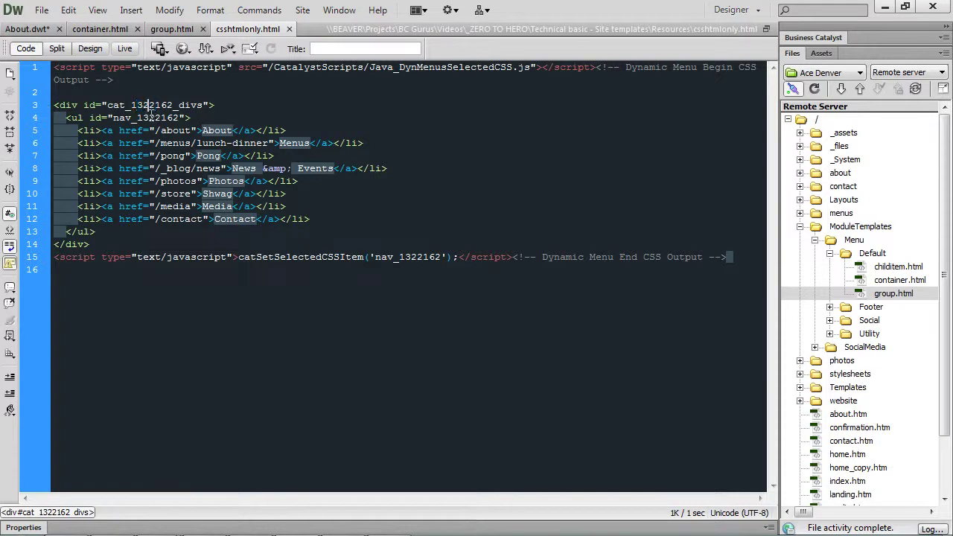
pyautogui.click(172, 29)
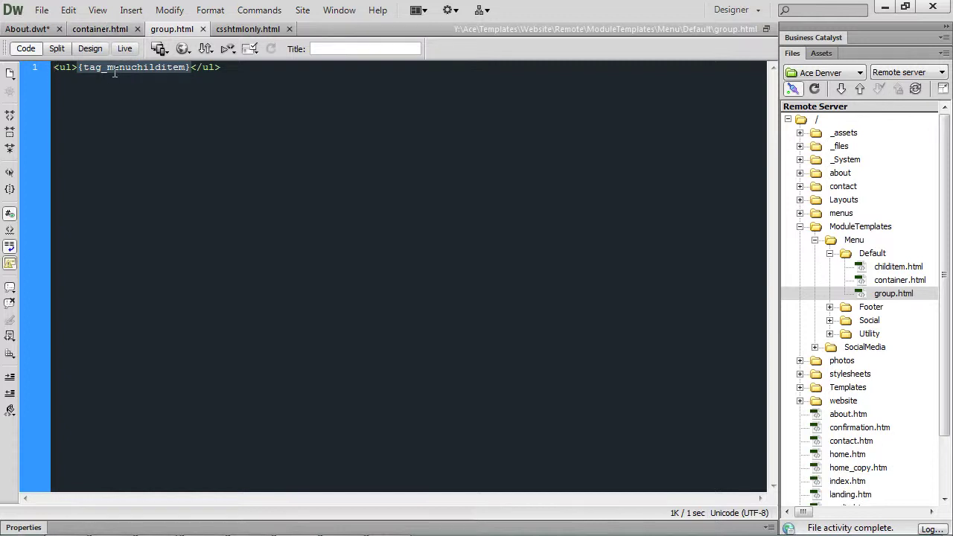
# Open childitem.html from the Default menu layout and split its li markup so the link and {tag_menugroup} sit on separate indented lines.
pyautogui.click(886, 268)
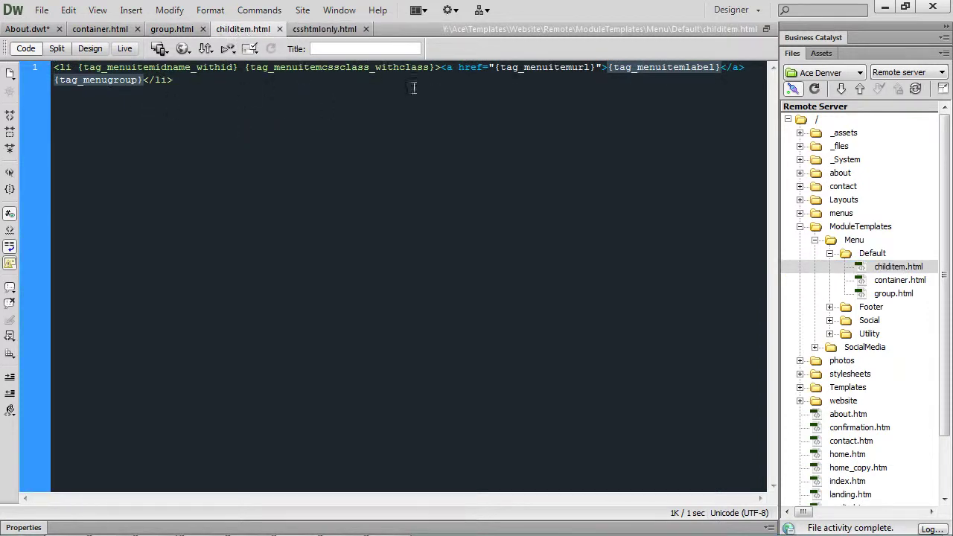
pyautogui.press('Return')
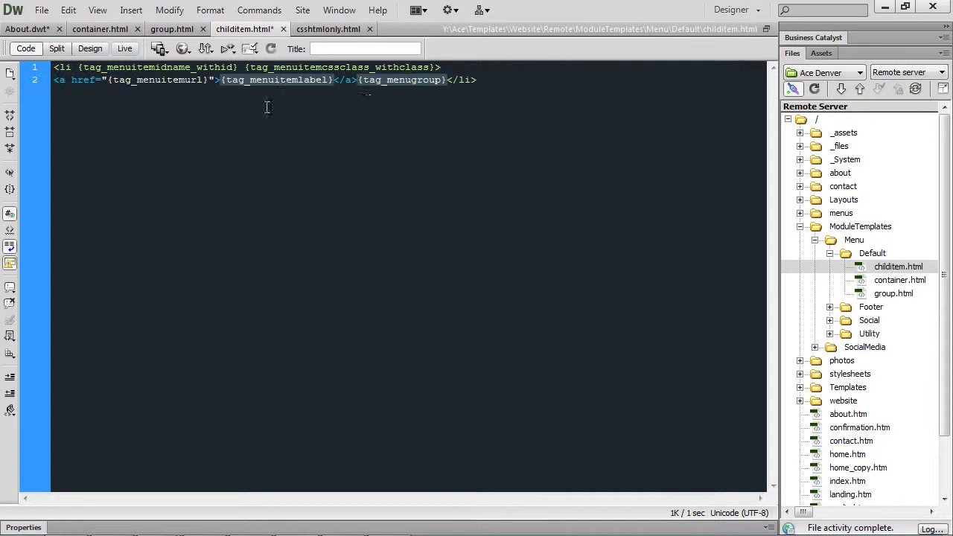
pyautogui.click(445, 83)
pyautogui.press('Return')
pyautogui.press('Up')
pyautogui.press('Tab')
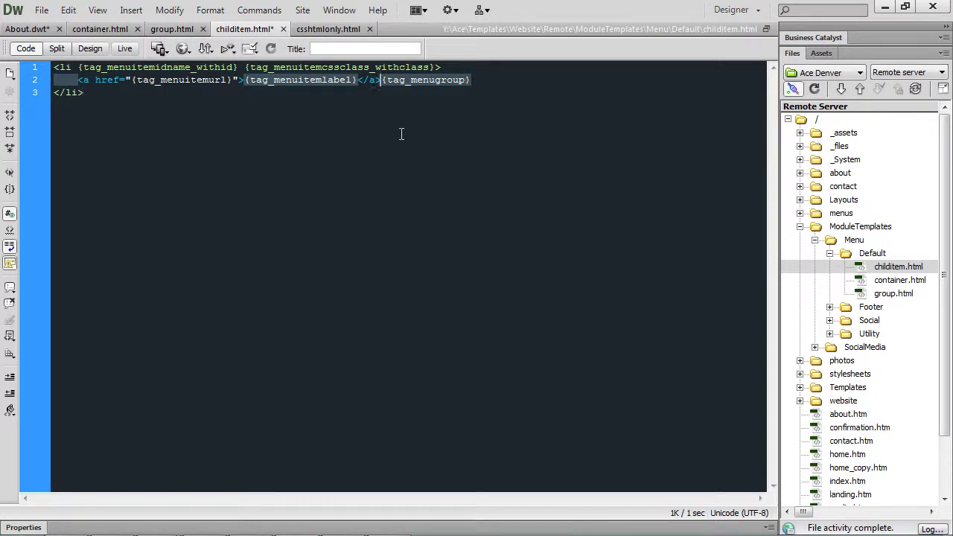
pyautogui.press('Return')
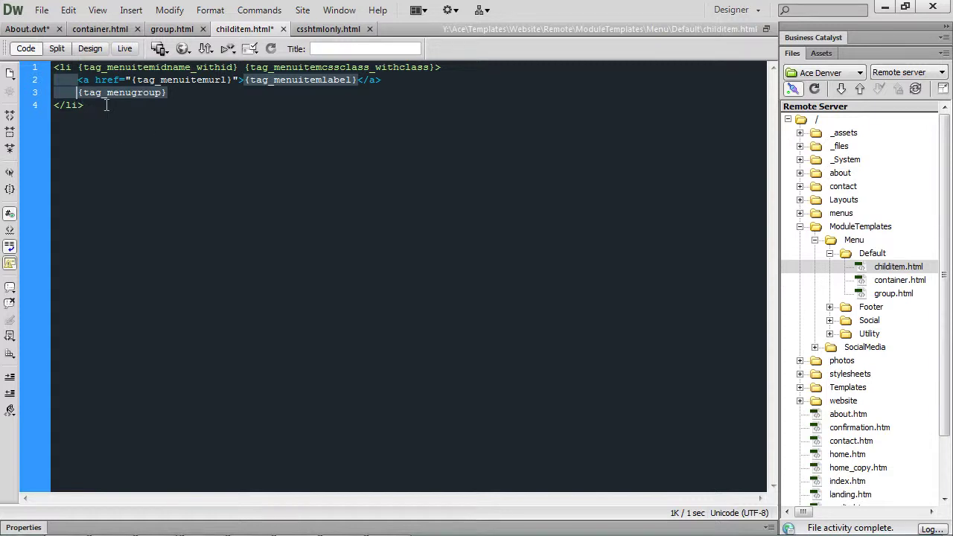
# Close childitem.html without saving, and close group.html and container.html.
pyautogui.click(284, 29)
pyautogui.click(487, 308)
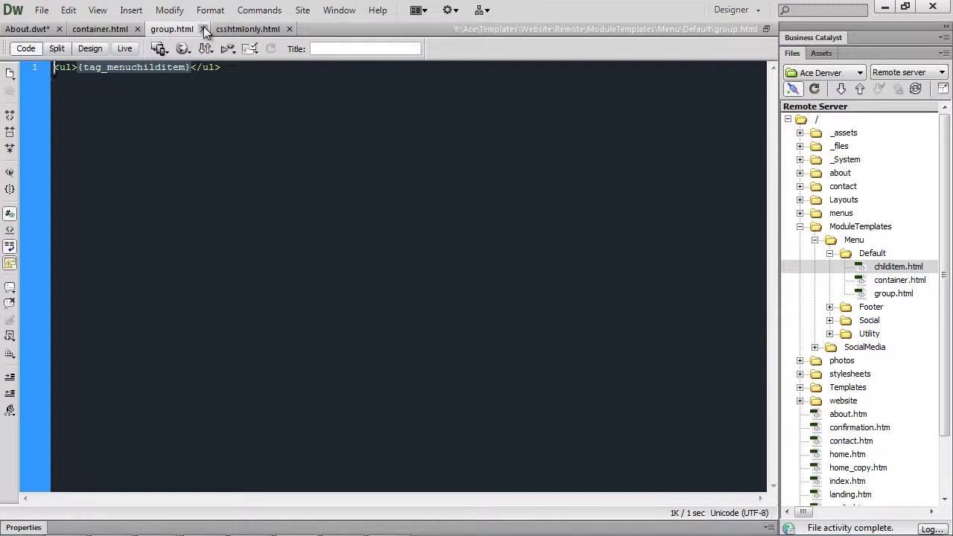
pyautogui.click(204, 30)
pyautogui.click(137, 30)
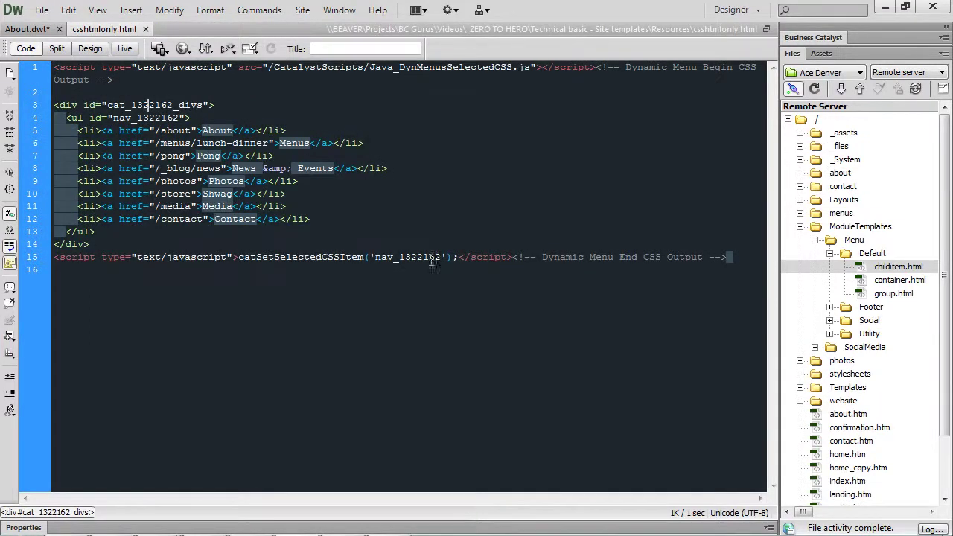
# Return to About.dwt and duplicate the Default menu layout folder under ModuleTemplates/Menu.
pyautogui.click(829, 253)
pyautogui.click(28, 29)
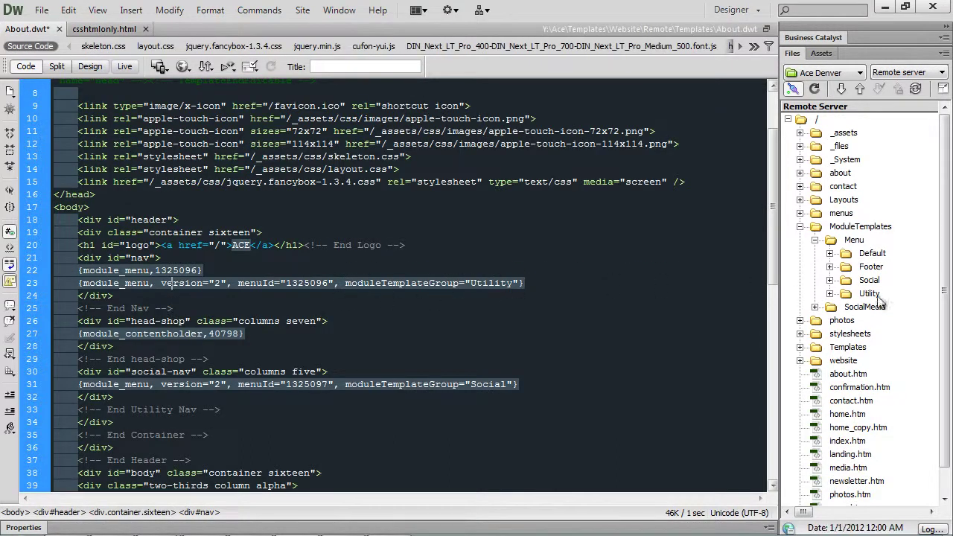
pyautogui.click(871, 254)
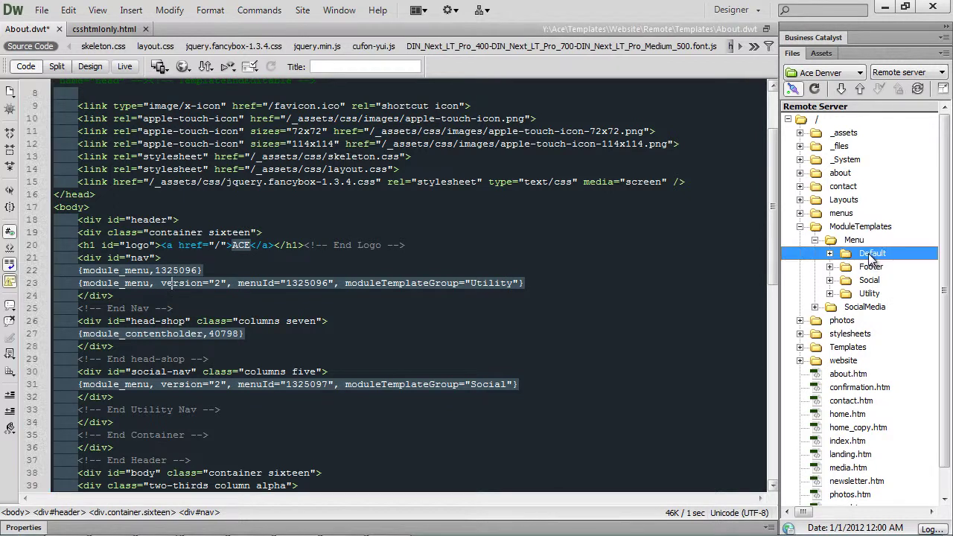
pyautogui.rightClick(871, 253)
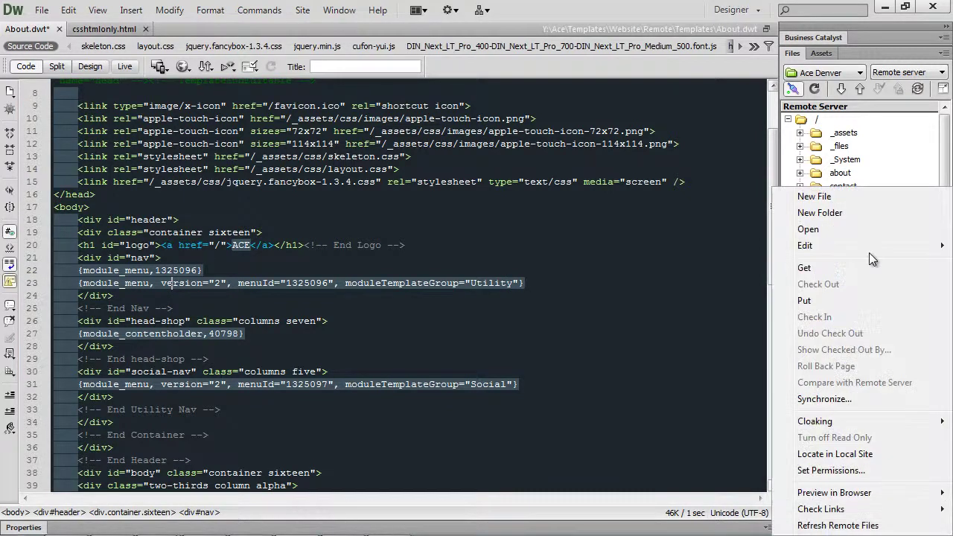
pyautogui.moveTo(835, 248)
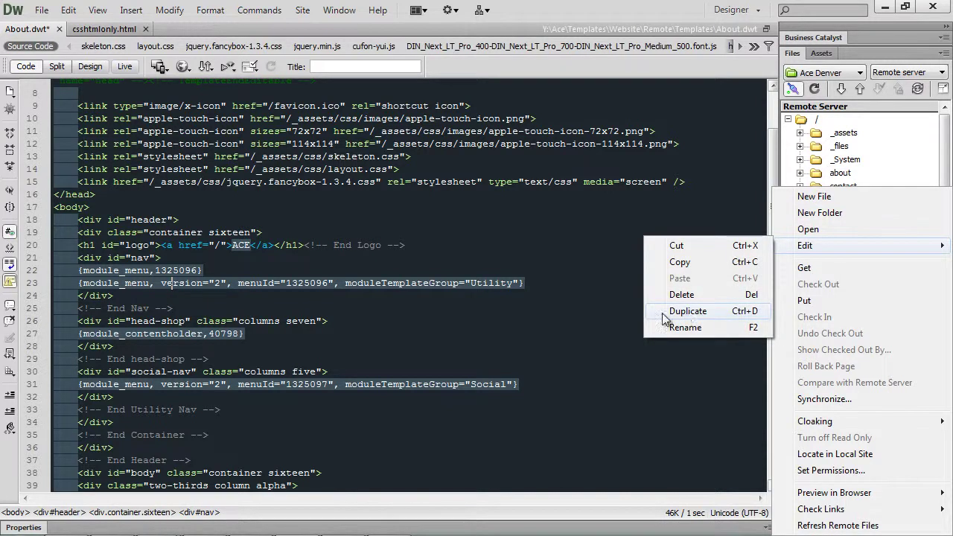
pyautogui.click(687, 312)
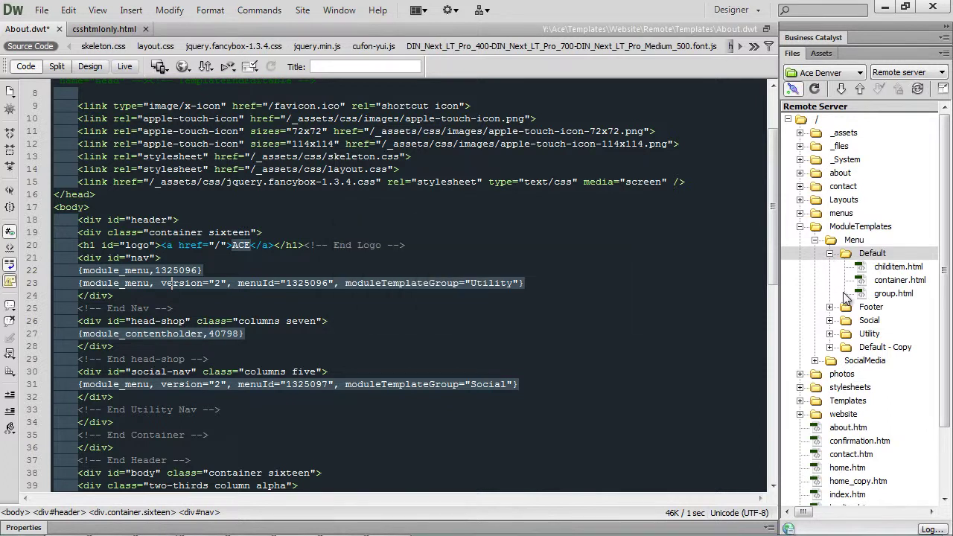
pyautogui.click(829, 253)
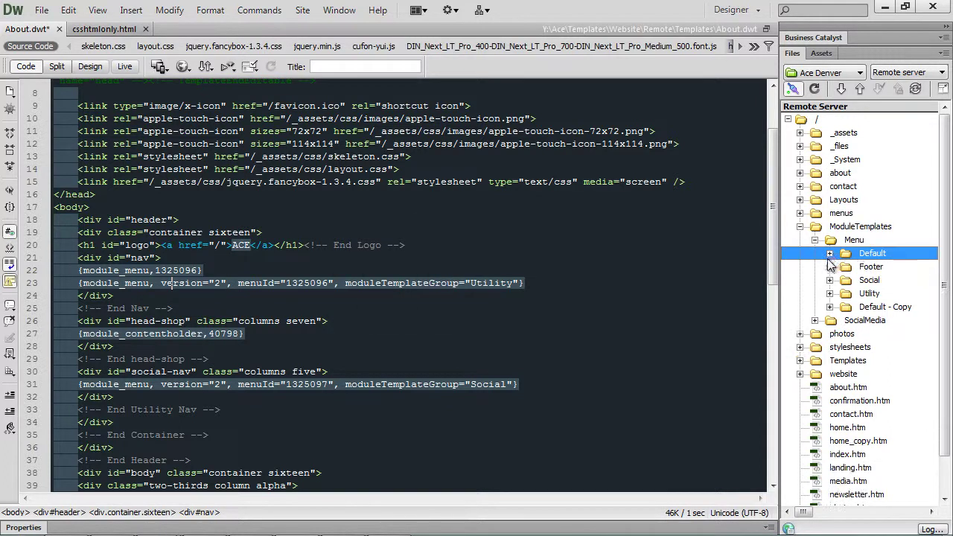
# Rename the copied Default menu layout folder to Primary.
pyautogui.click(873, 308)
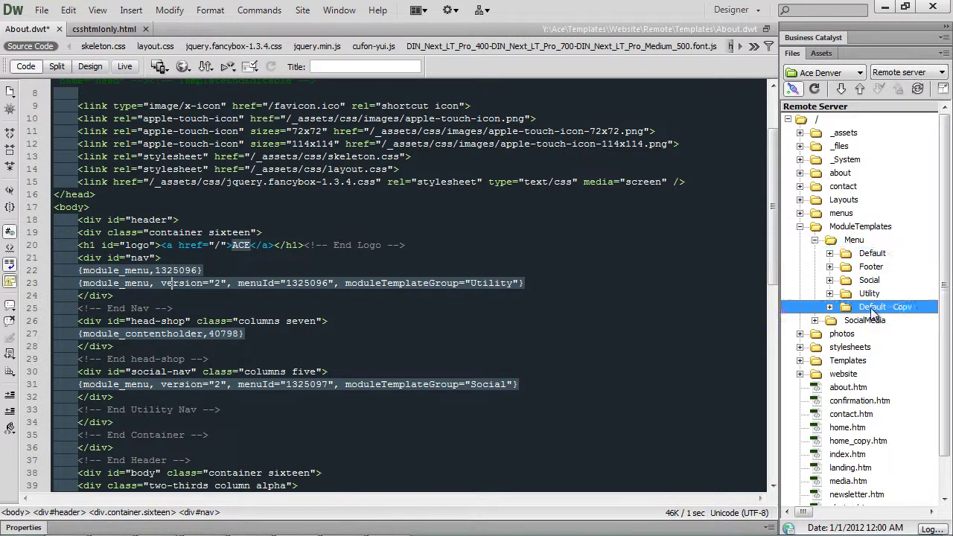
pyautogui.click(872, 308)
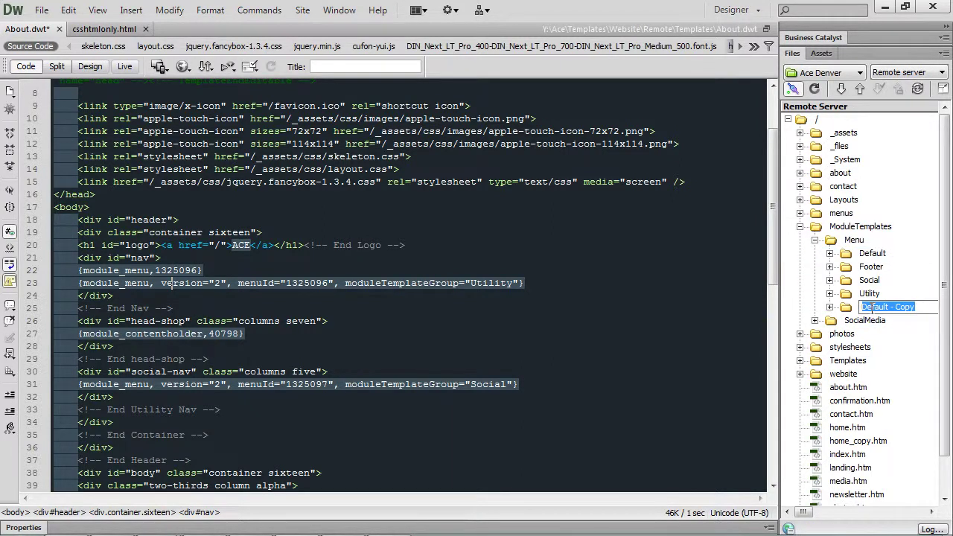
pyautogui.write('Primary')
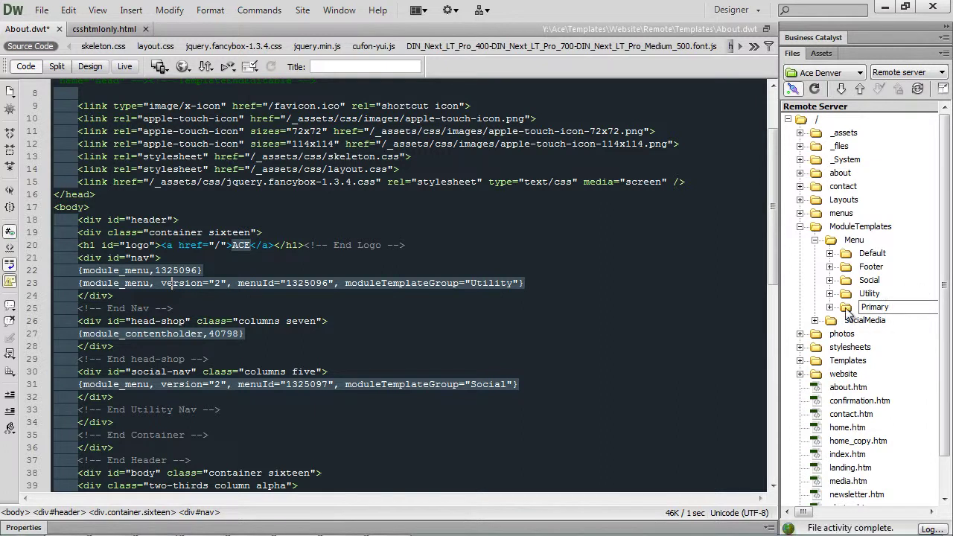
pyautogui.click(846, 311)
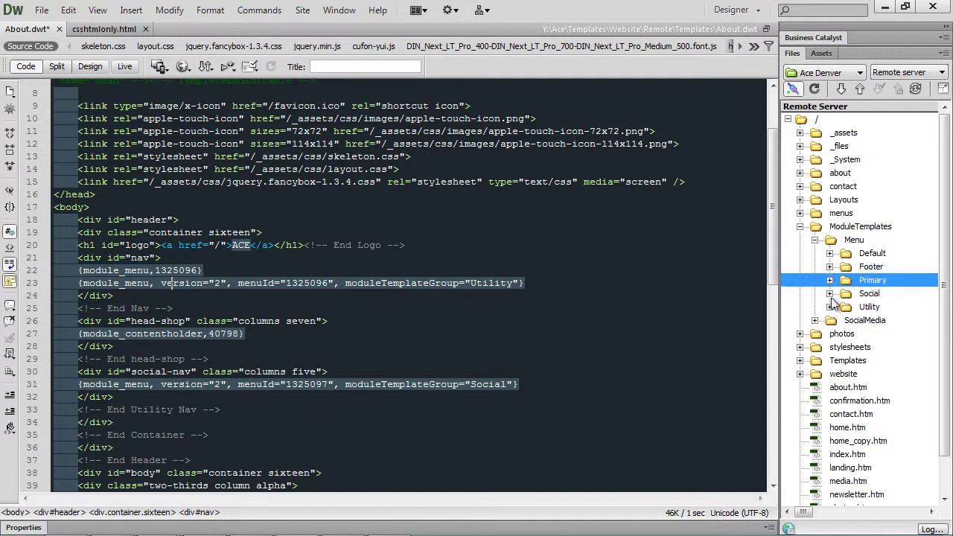
# Open container.html from the Utility menu layout folder.
pyautogui.click(830, 306)
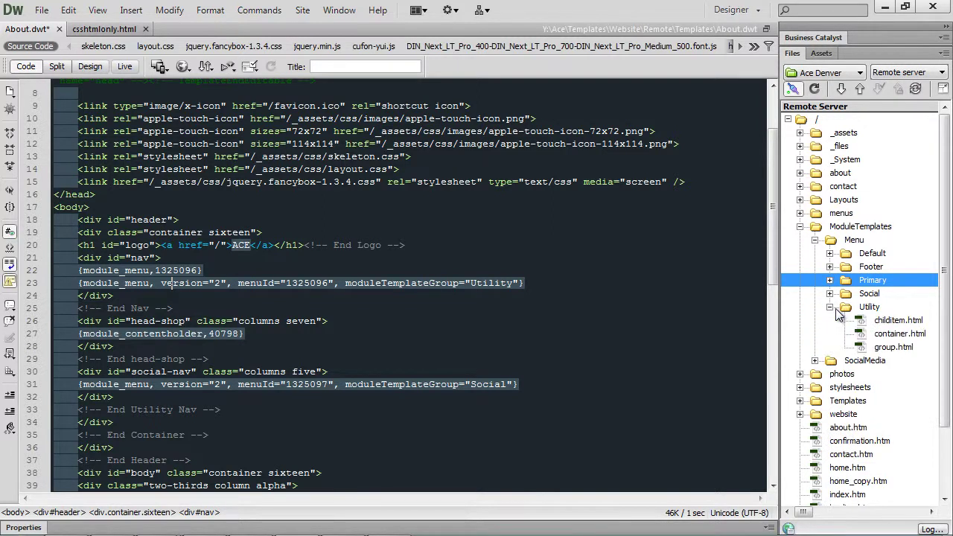
pyautogui.click(862, 334)
pyautogui.doubleClick(862, 334)
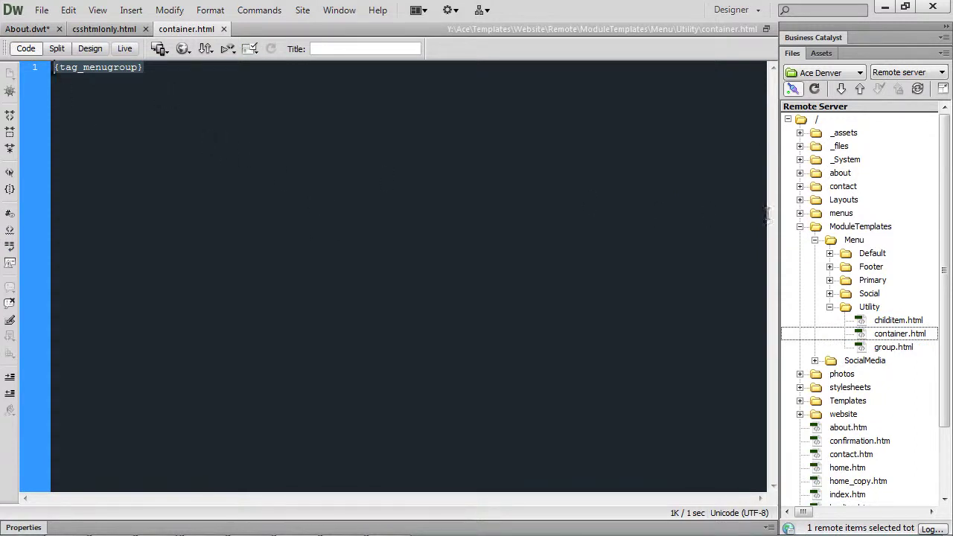
# Open container.html from the Default menu layout folder and examine its wrapping div, selected-state script and commented CSS links.
pyautogui.click(829, 254)
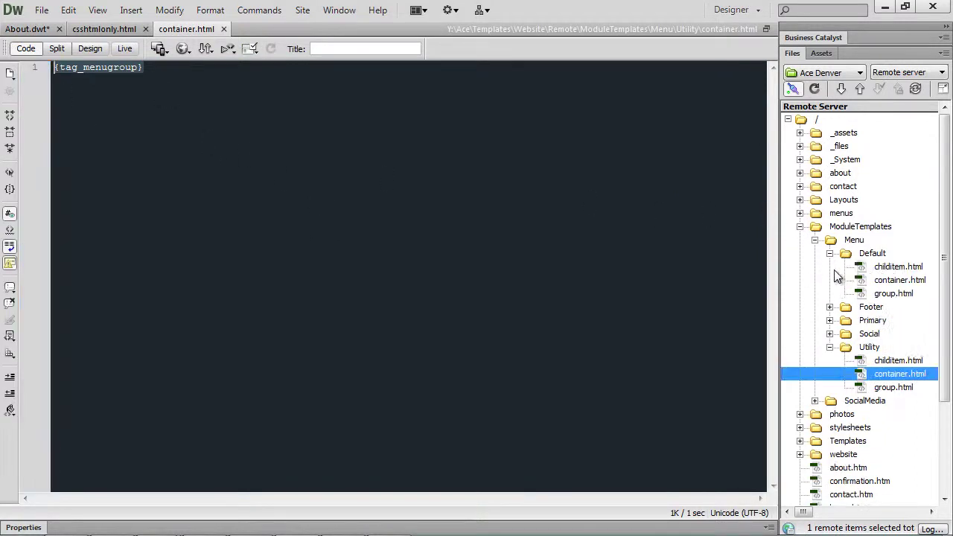
pyautogui.click(887, 284)
pyautogui.doubleClick(887, 285)
pyautogui.moveTo(163, 86); pyautogui.dragTo(52, 87)
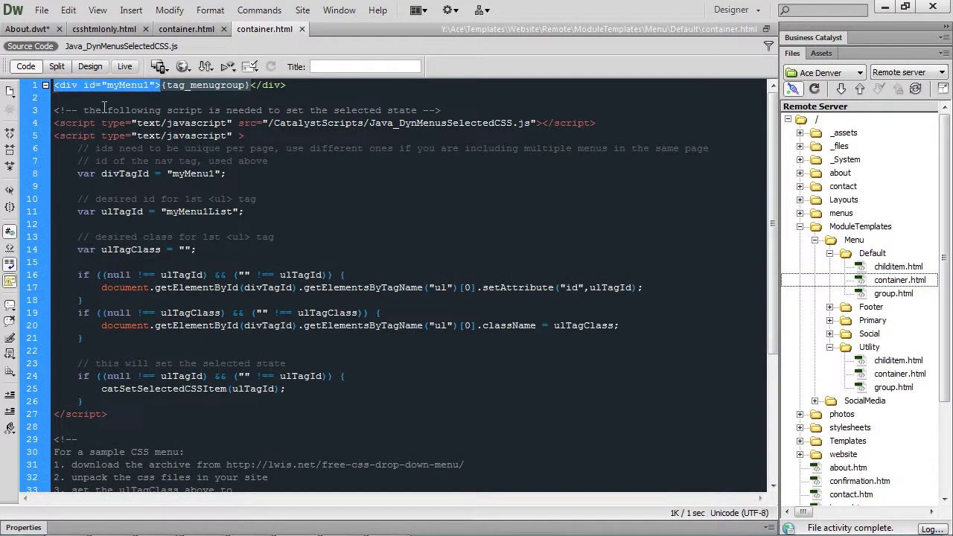
pyautogui.scroll(-5, 192, 255)
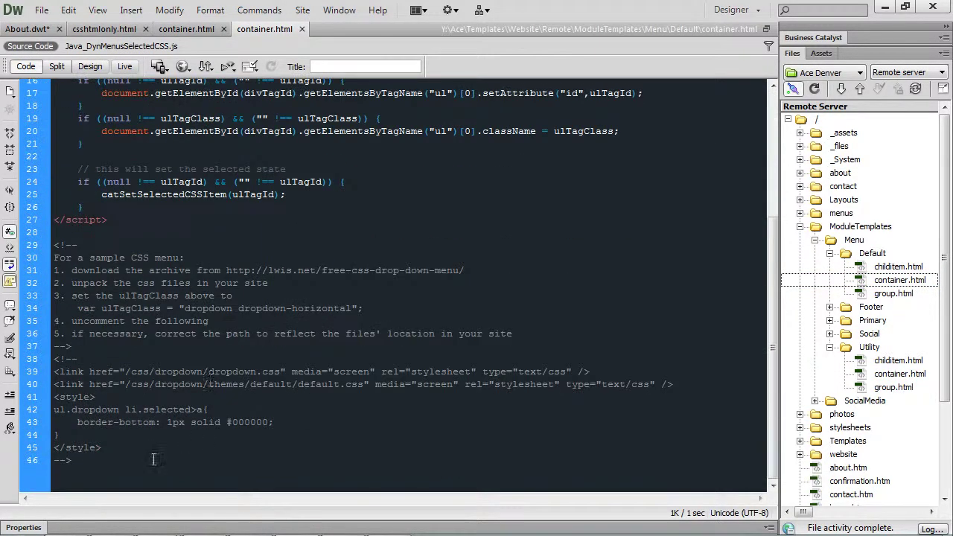
pyautogui.scroll(5, 159, 456)
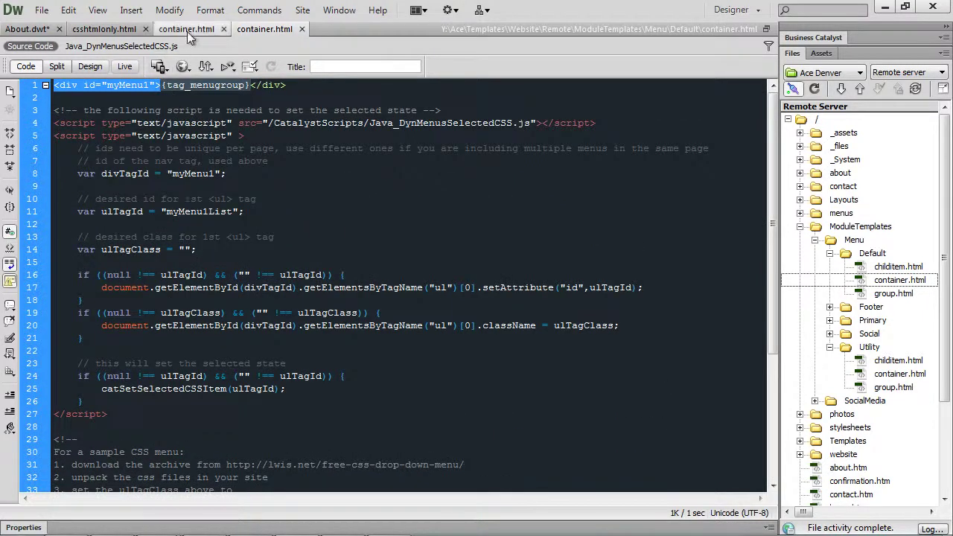
# Examine the {tag_menugroup} tag in the Utility layout's container.html.
pyautogui.click(187, 29)
pyautogui.moveTo(143, 67); pyautogui.dragTo(57, 65)
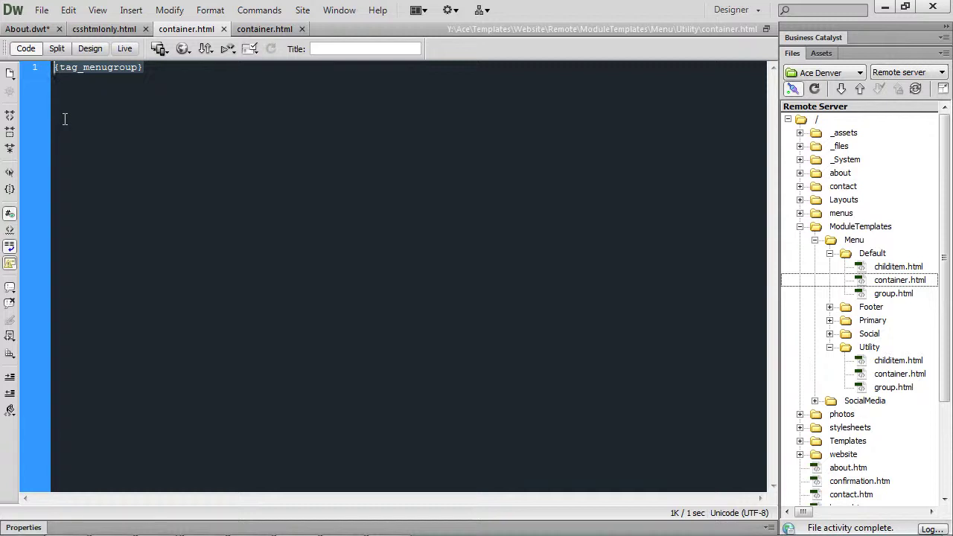
pyautogui.moveTo(277, 521)
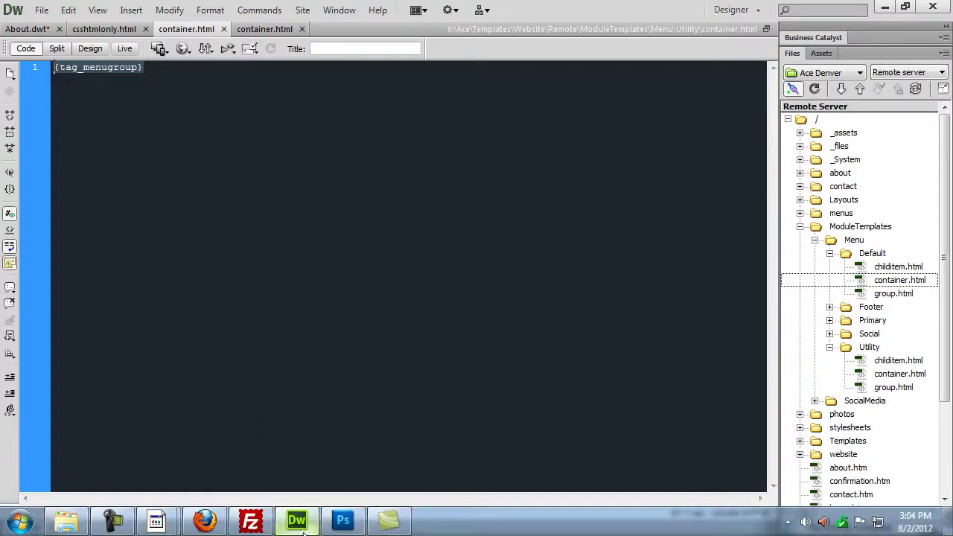
# Switch to Firefox, load acedenver.hotpressplatform.com in a new tab and open the site's About page.
pyautogui.click(216, 523)
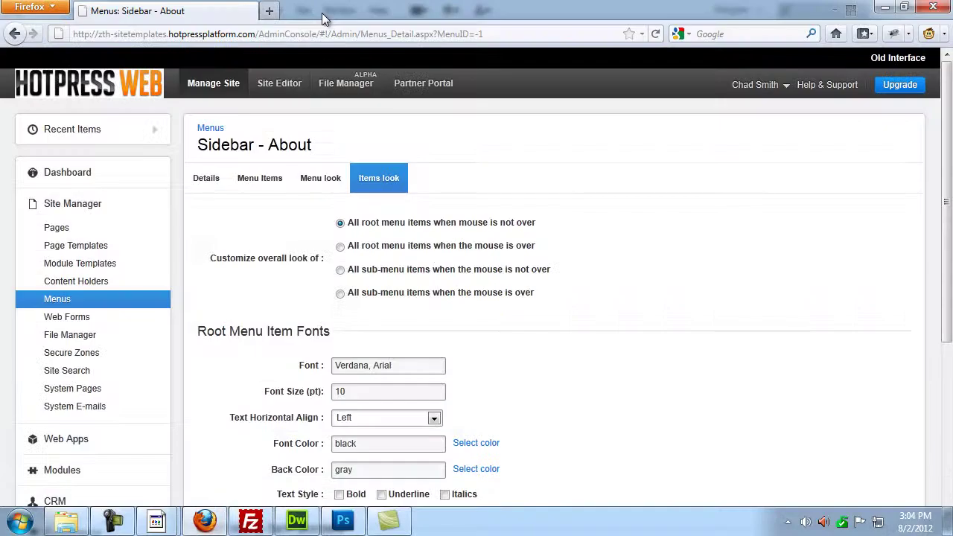
pyautogui.click(269, 10)
pyautogui.write('ace')
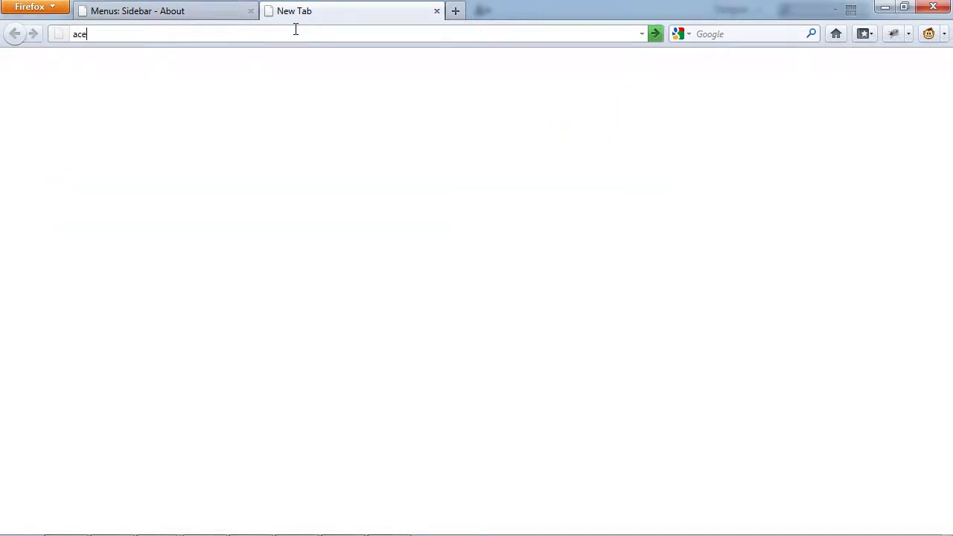
pyautogui.press('Return')
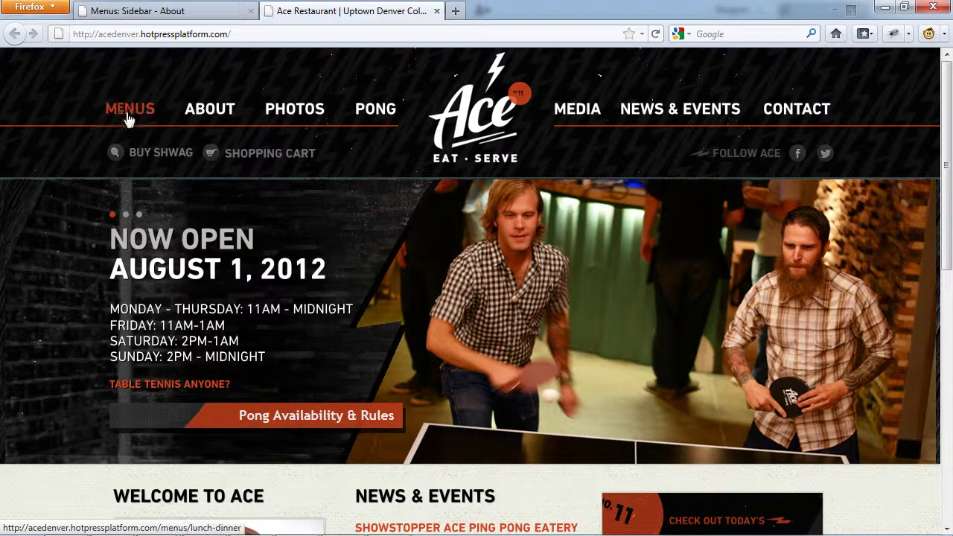
pyautogui.click(220, 117)
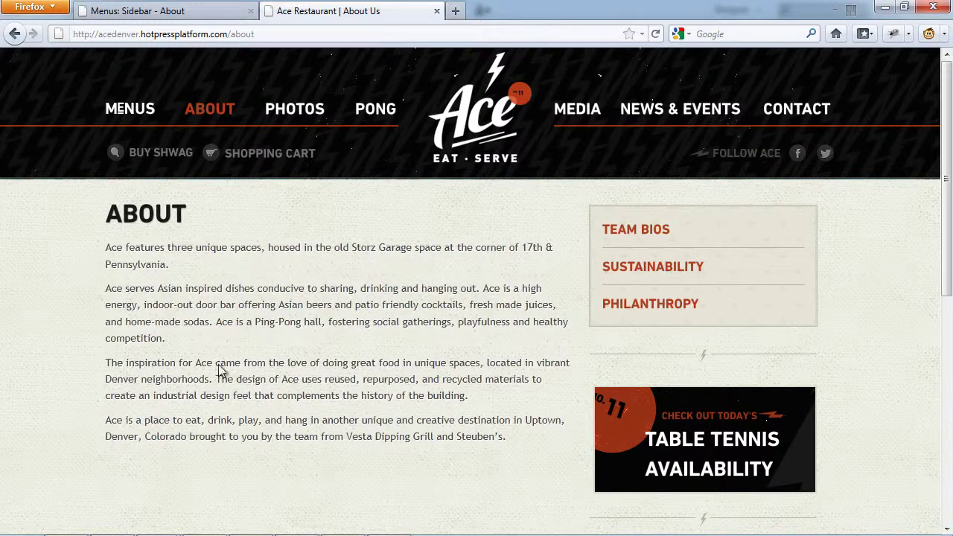
# Back in Dreamweaver, compare the Default and Utility container.html files, and examine group.html from the Utility menu layout folder.
pyautogui.moveTo(268, 530)
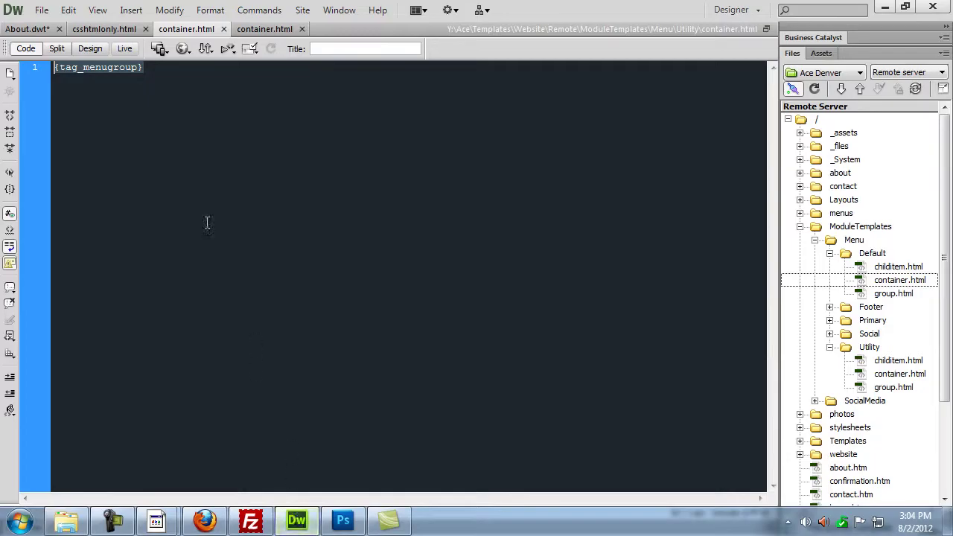
pyautogui.click(265, 29)
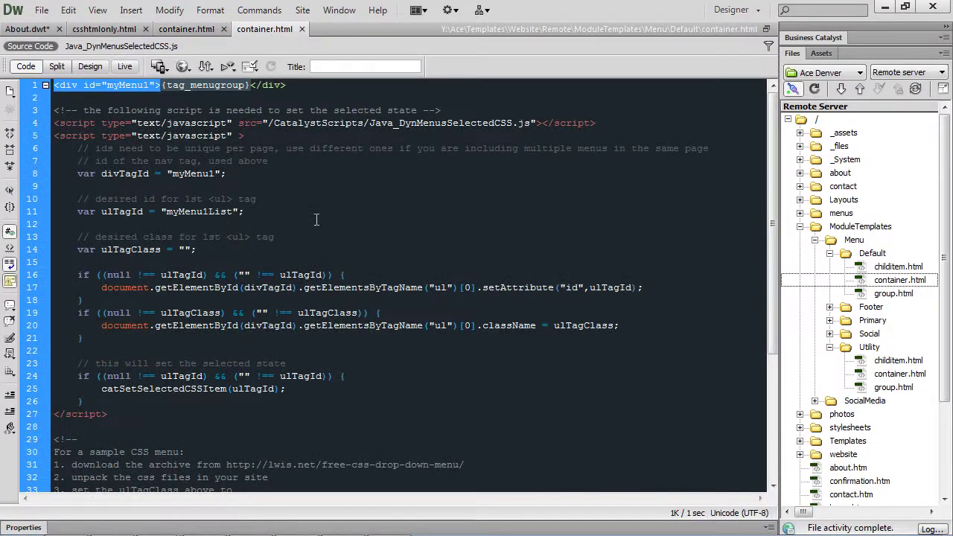
pyautogui.click(193, 32)
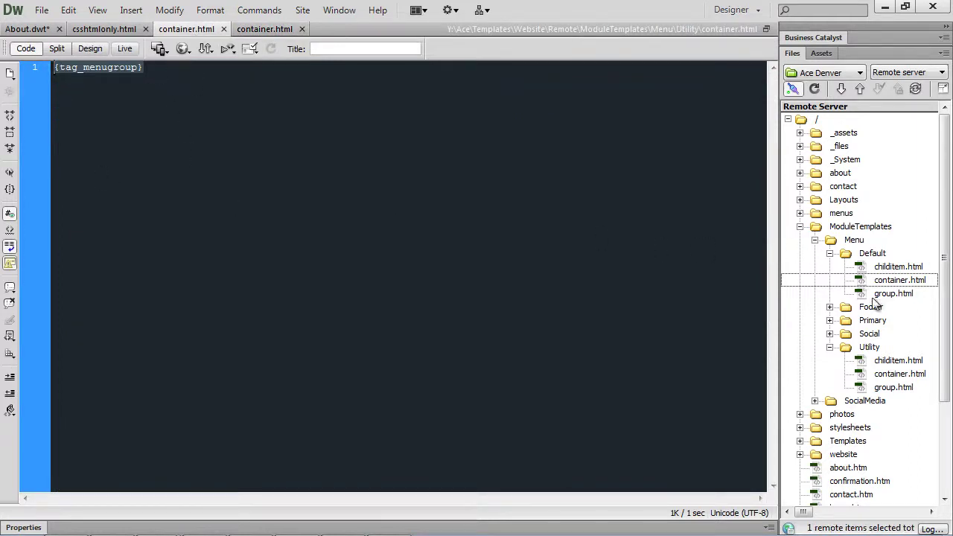
pyautogui.click(891, 388)
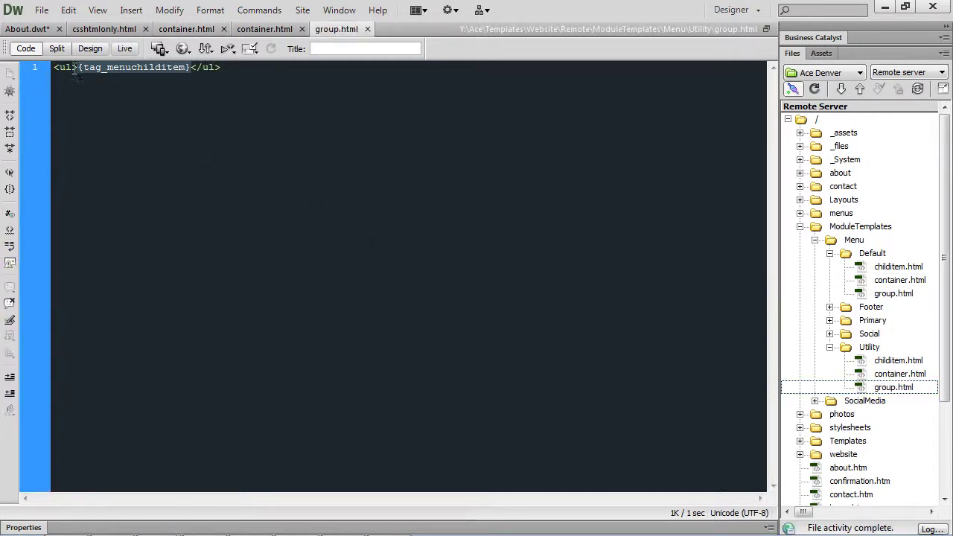
pyautogui.click(78, 67)
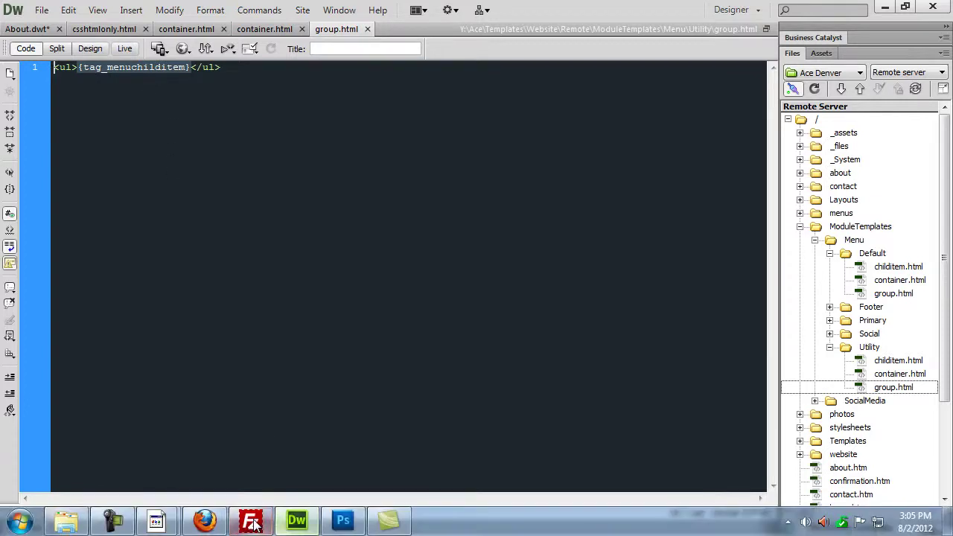
# In Firefox, inspect the About navigation link with Firebug and examine the ul and selected li inside the nav div.
pyautogui.click(210, 524)
pyautogui.rightClick(209, 109)
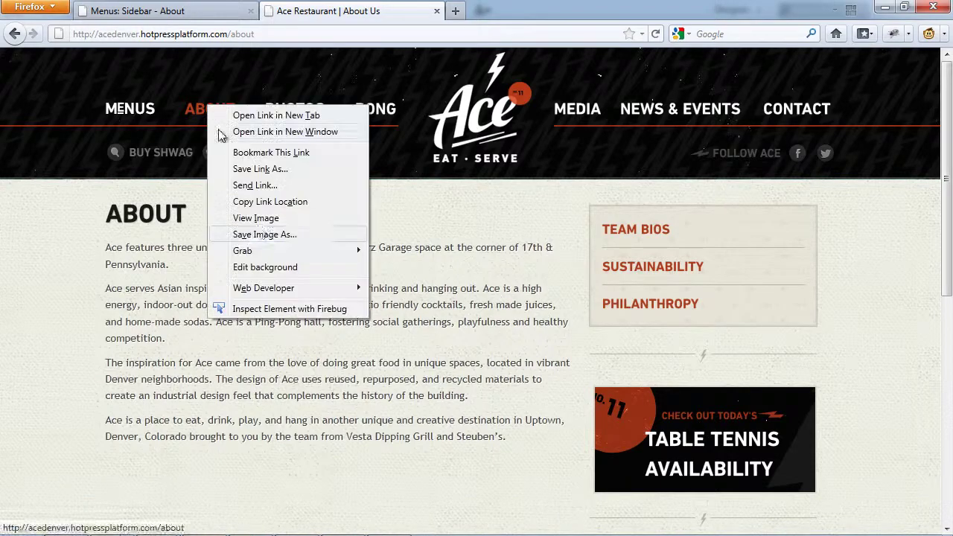
pyautogui.click(294, 306)
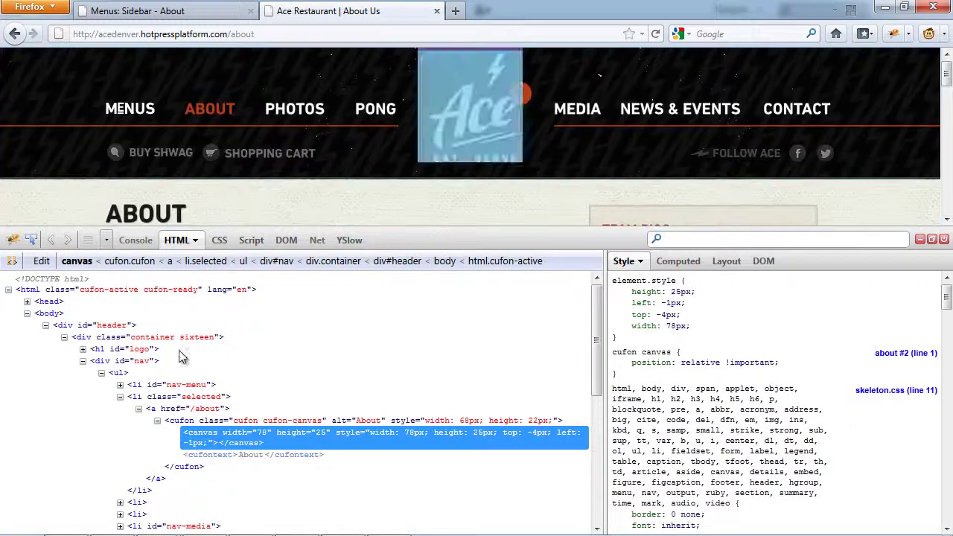
pyautogui.click(102, 373)
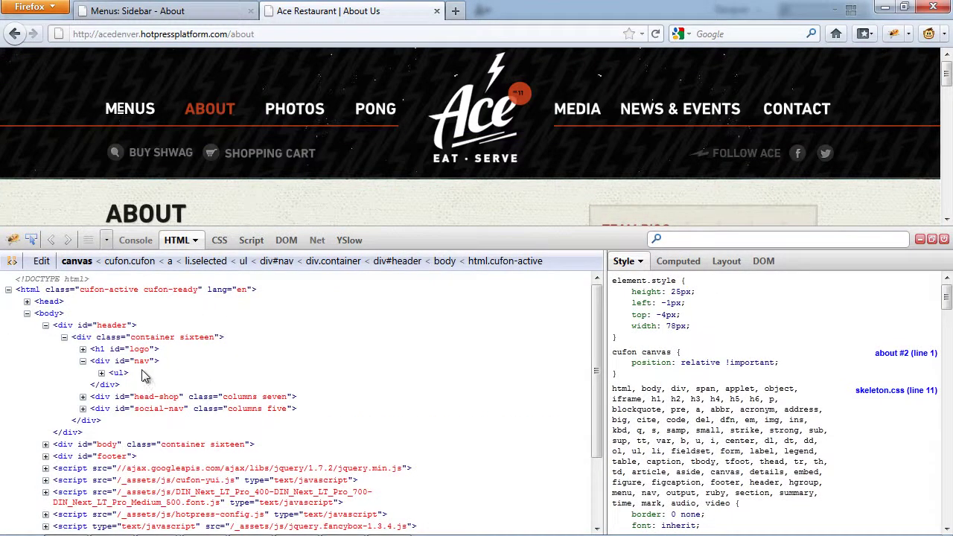
pyautogui.click(102, 373)
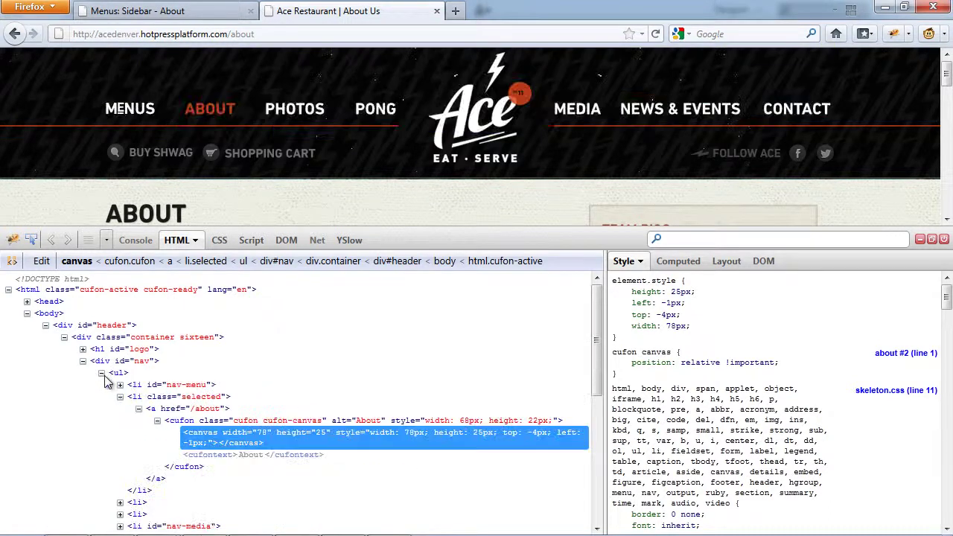
pyautogui.click(120, 398)
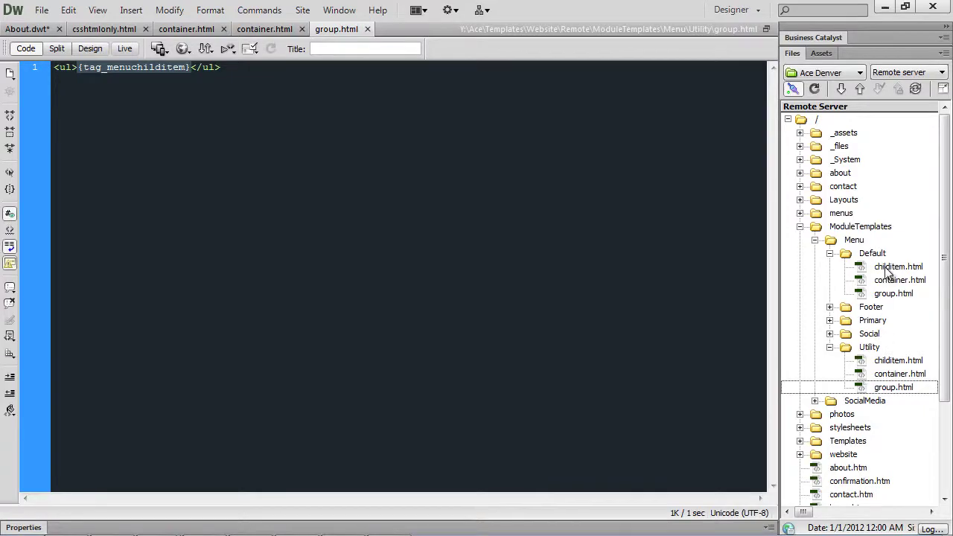
# In Dreamweaver, open childitem.html from the Default menu layout folder.
pyautogui.doubleClick(886, 269)
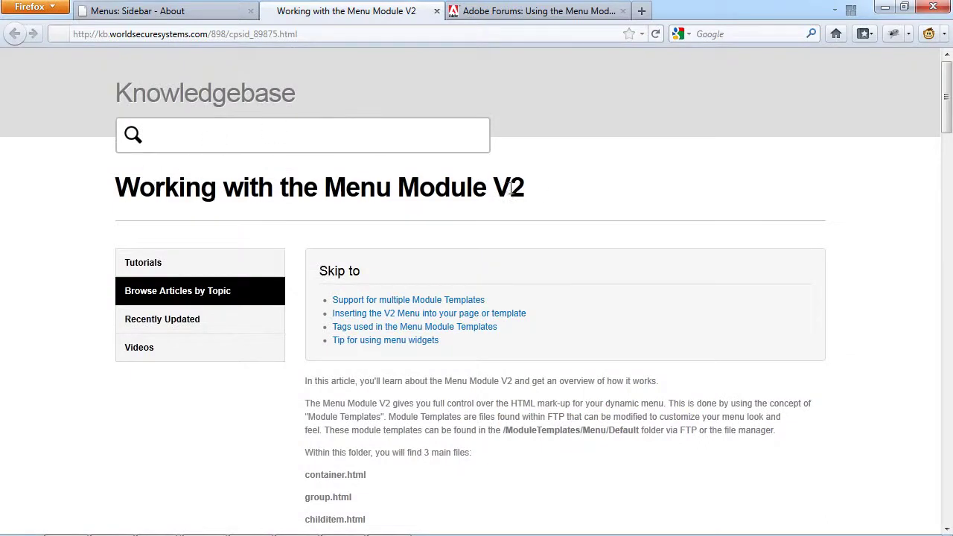
# In Firefox, read the Working with the Menu Module V2 article on template files, multiple templates, menu insertion, tags and widgets.
pyautogui.scroll(-3, 753, 229)
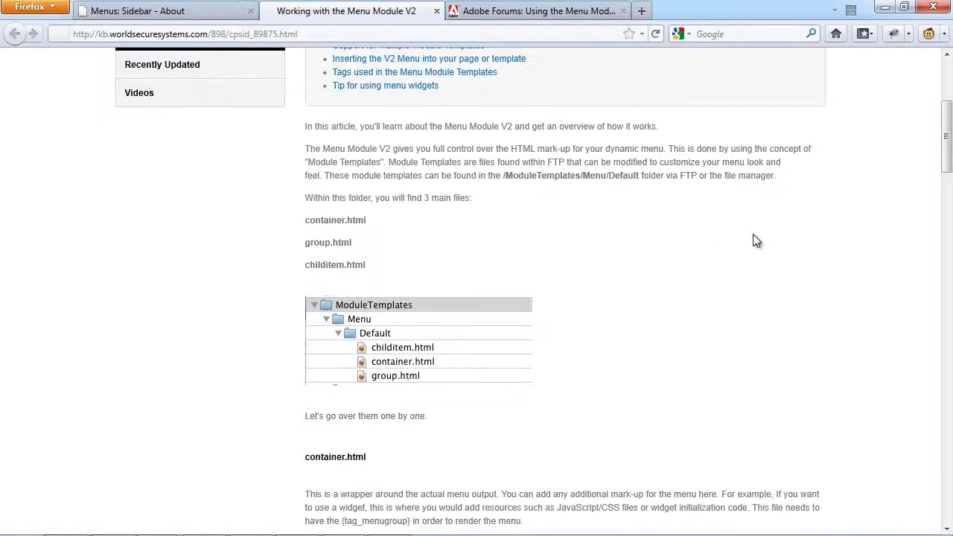
pyautogui.scroll(1, 634, 242)
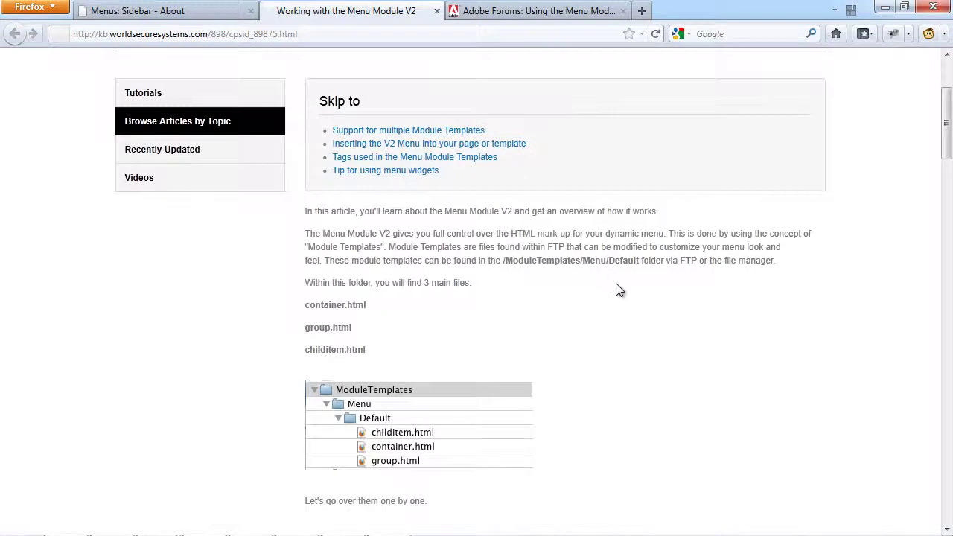
pyautogui.scroll(-3, 616, 289)
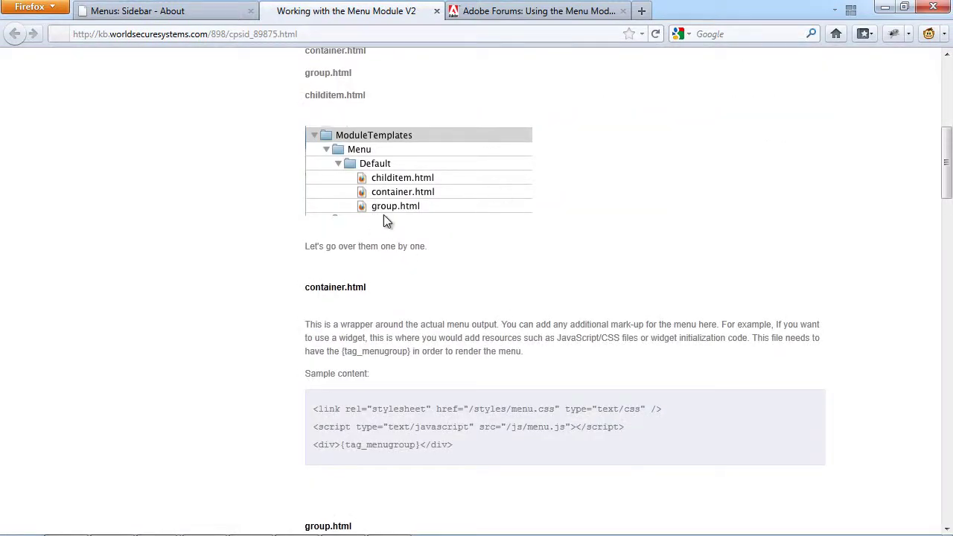
pyautogui.scroll(-4, 385, 217)
pyautogui.scroll(1, 383, 227)
pyautogui.scroll(-1, 327, 215)
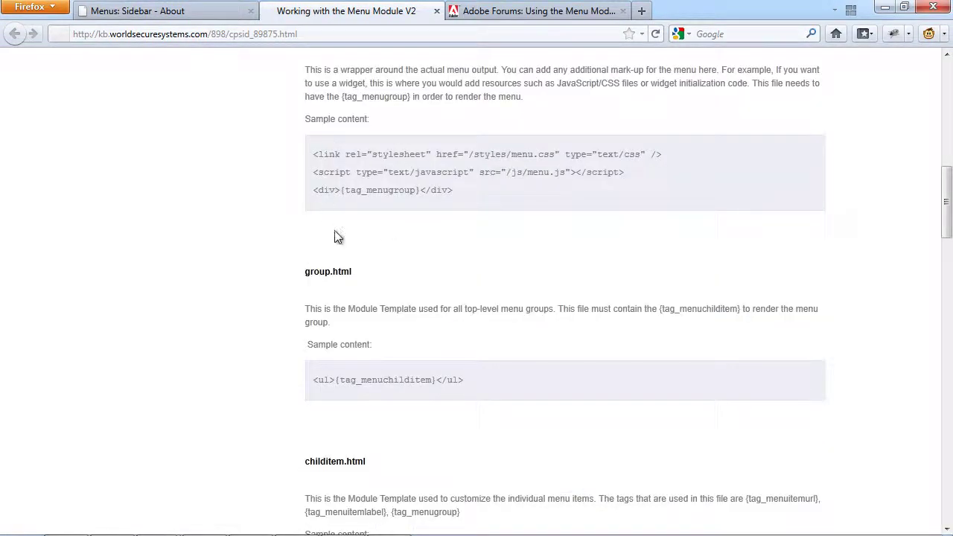
pyautogui.scroll(-3, 335, 231)
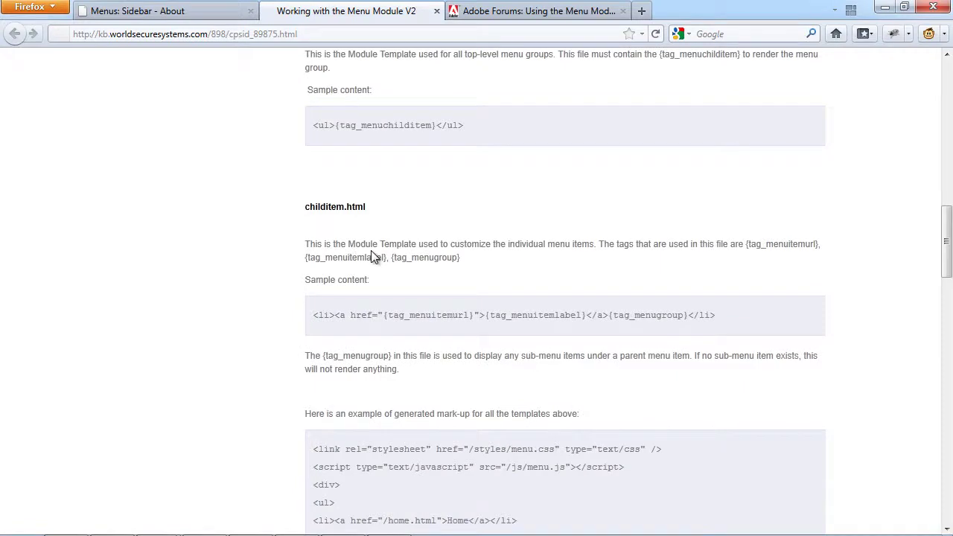
pyautogui.scroll(-3, 388, 278)
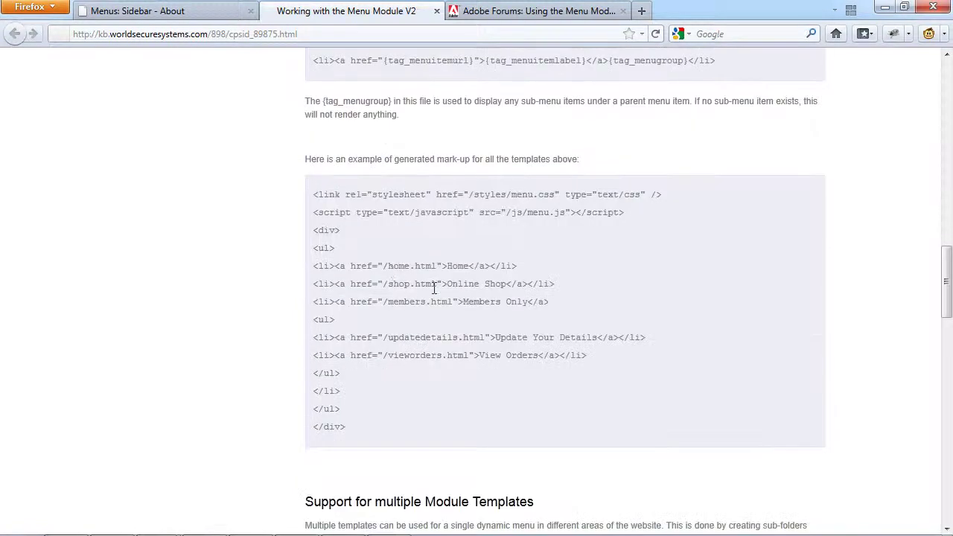
pyautogui.scroll(-7, 305, 265)
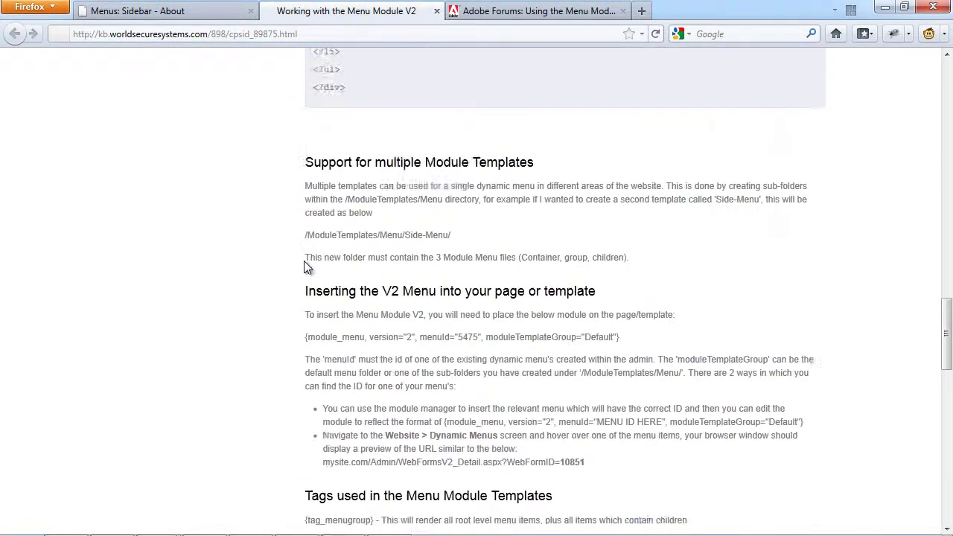
pyautogui.scroll(-2, 305, 268)
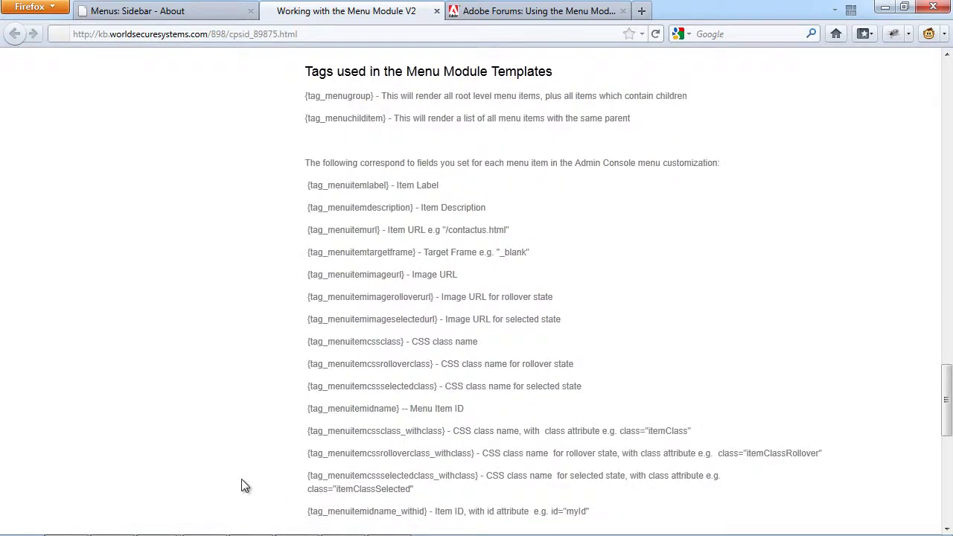
pyautogui.scroll(-5, 241, 480)
pyautogui.scroll(-1, 272, 447)
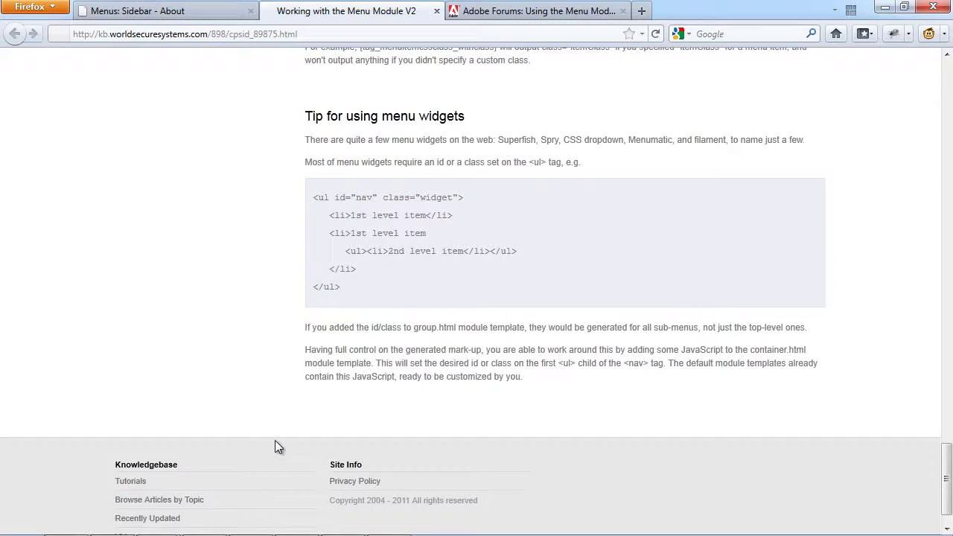
pyautogui.scroll(10, 275, 440)
pyautogui.scroll(8, 275, 440)
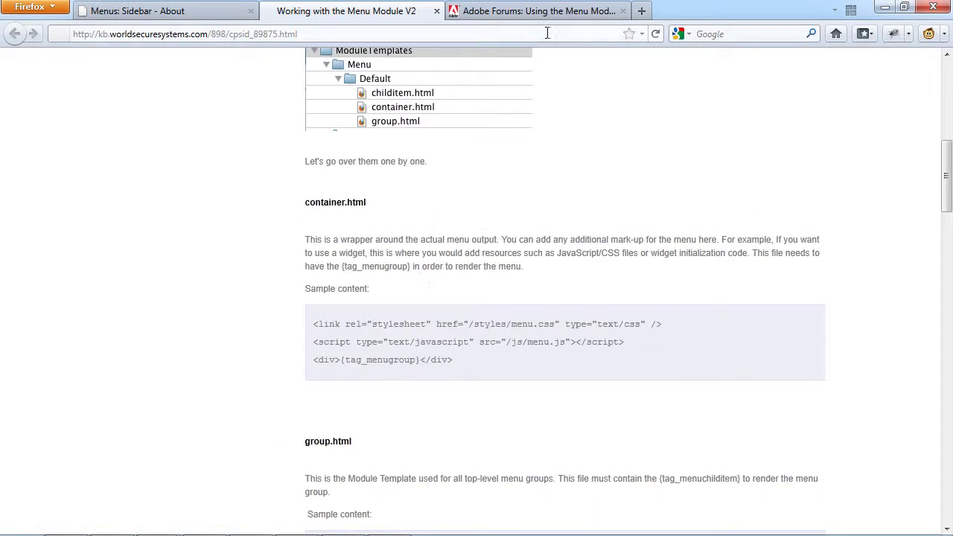
# Open the Adobe Forums document Using the Menu Module Version 2 and examine its table of menu template tags.
pyautogui.click(528, 10)
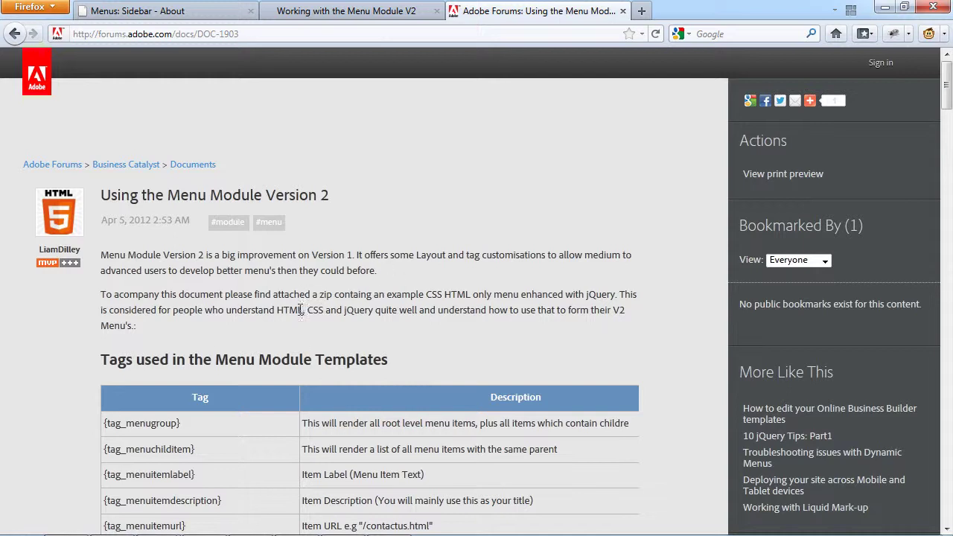
pyautogui.scroll(-2, 507, 298)
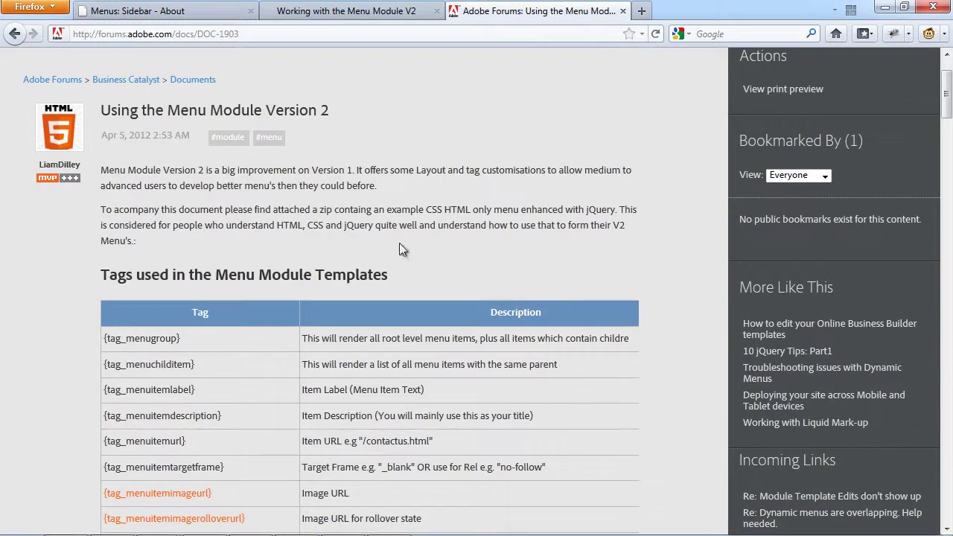
pyautogui.scroll(-6, 366, 242)
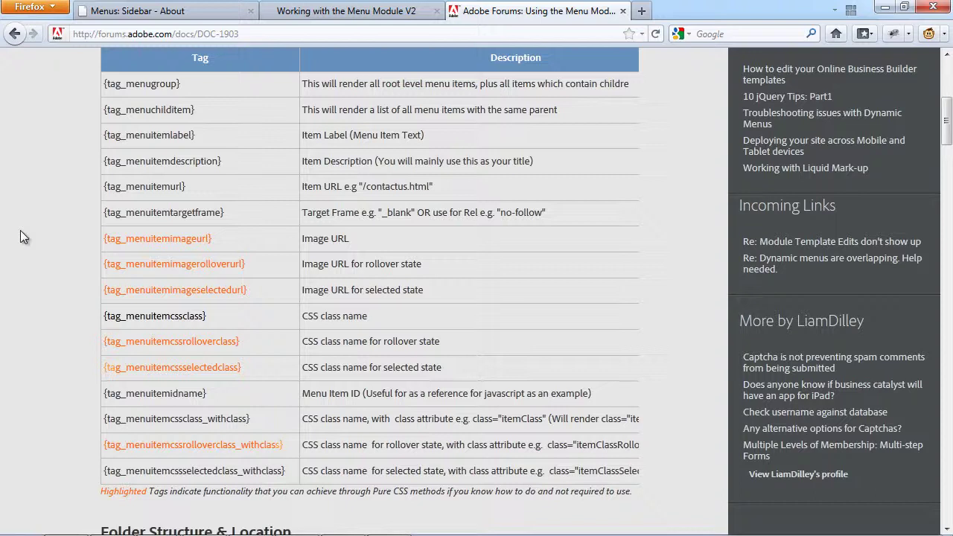
# Open acedenver.hotpressplatform.com in another new tab and look over the home page from header to footer.
pyautogui.click(197, 16)
pyautogui.click(641, 10)
pyautogui.write('a')
pyautogui.press('Return')
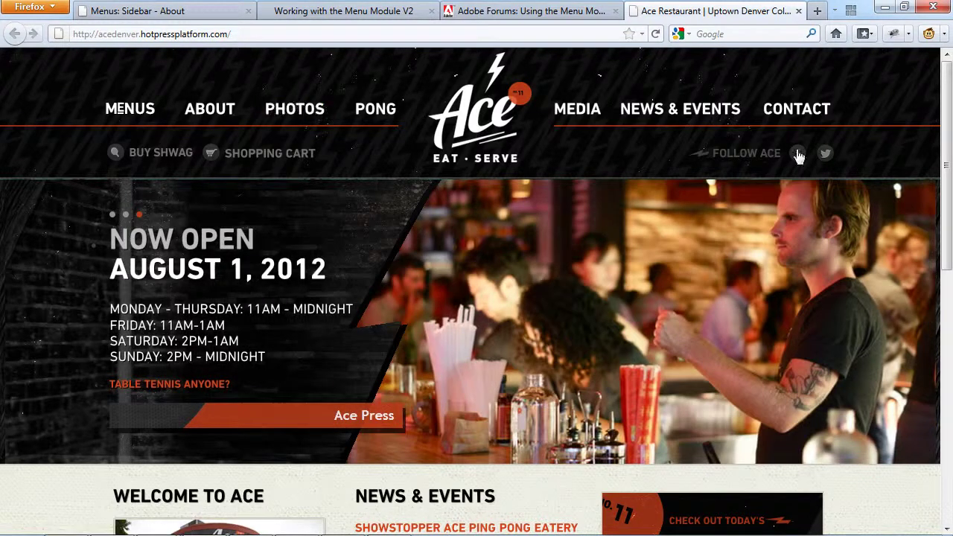
pyautogui.scroll(-10, 228, 368)
pyautogui.scroll(5, 615, 504)
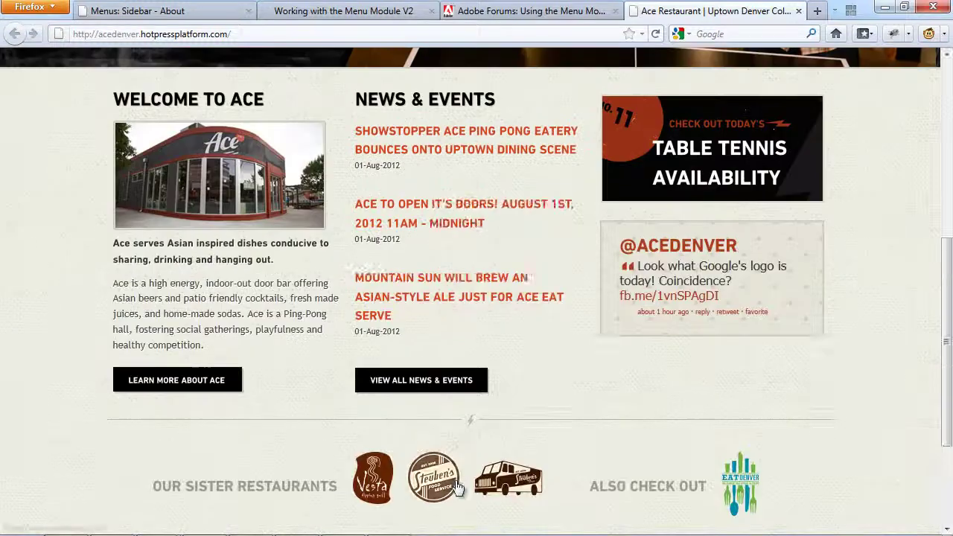
pyautogui.scroll(5, 518, 459)
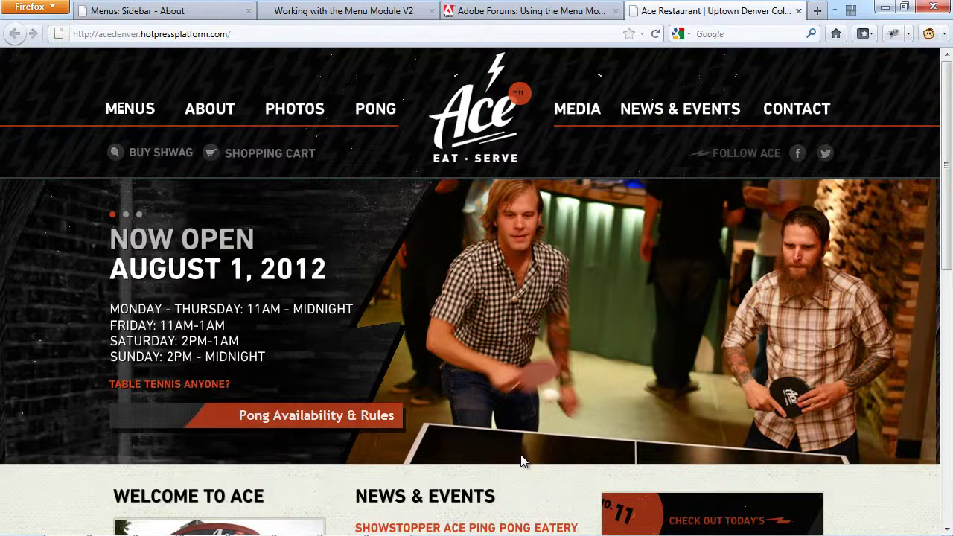
# Open the site's About page and examine its header navigation, sidebar menu and footer links.
pyautogui.click(222, 108)
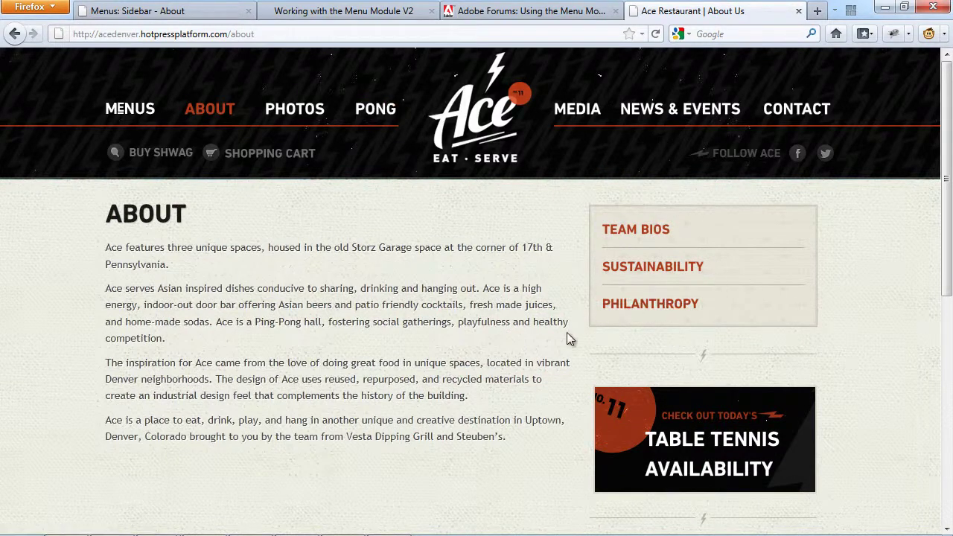
pyautogui.scroll(-5, 501, 401)
pyautogui.scroll(-2, 501, 399)
pyautogui.scroll(5, 431, 362)
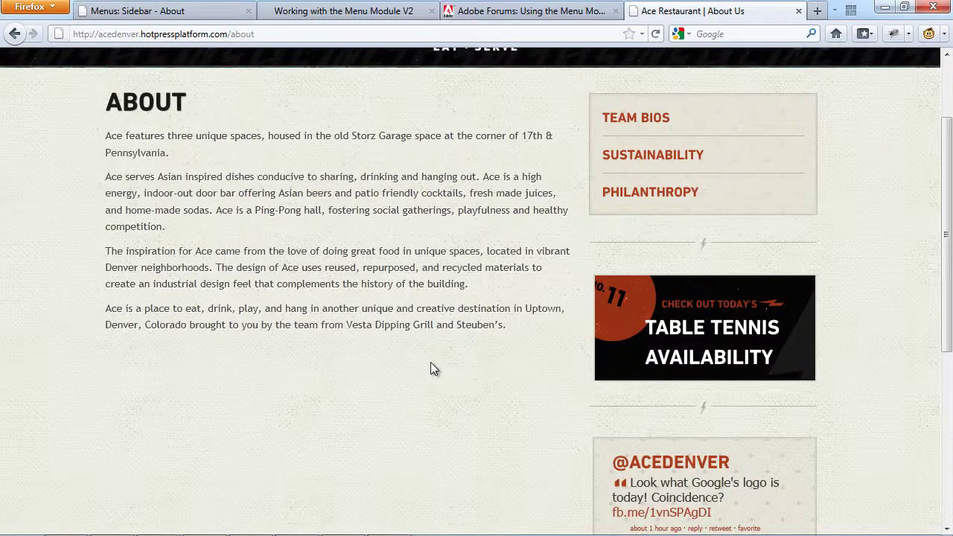
pyautogui.scroll(3, 430, 362)
pyautogui.scroll(-8, 431, 362)
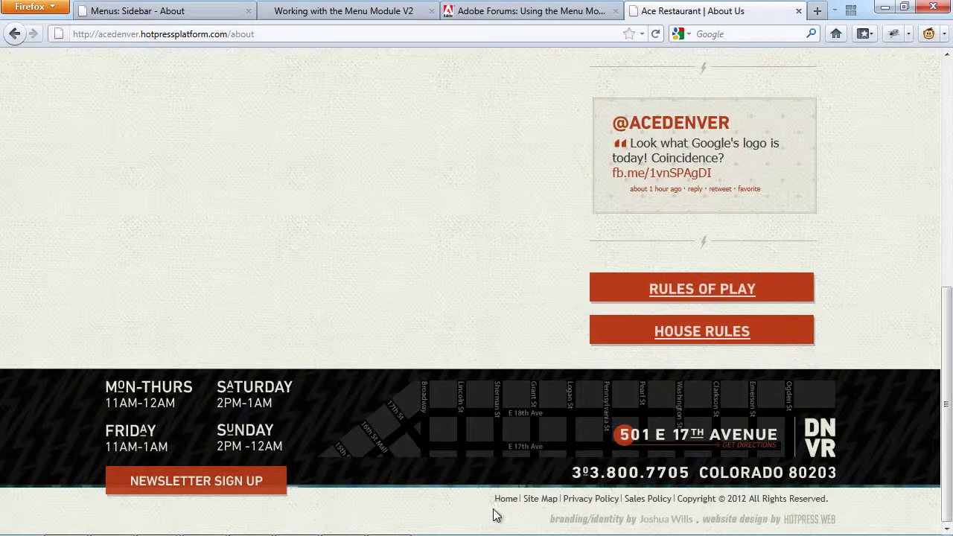
pyautogui.scroll(10, 496, 515)
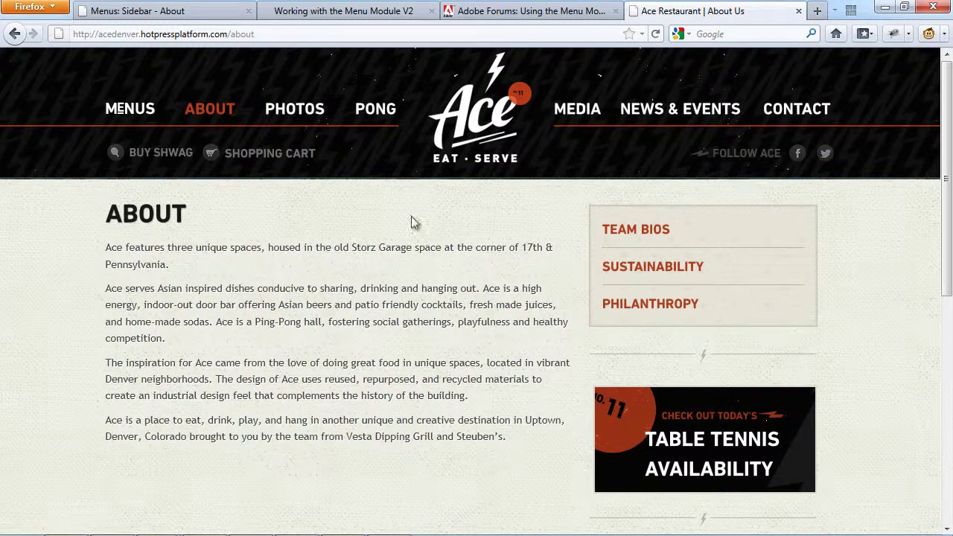
# In Dreamweaver, expand the Social menu layout folder on the remote server, examine its container.html code, and close the file.
pyautogui.hotkey('alt', 'Tab')
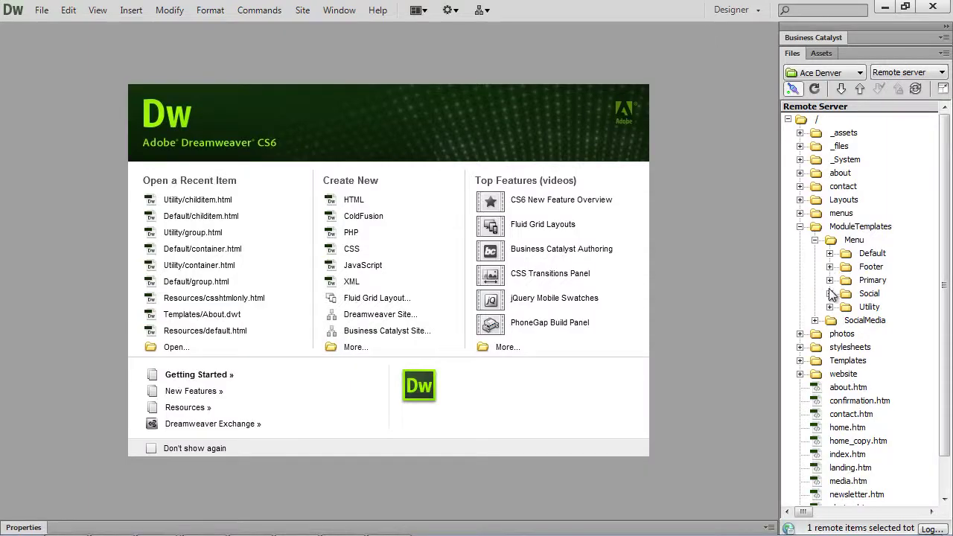
pyautogui.click(829, 293)
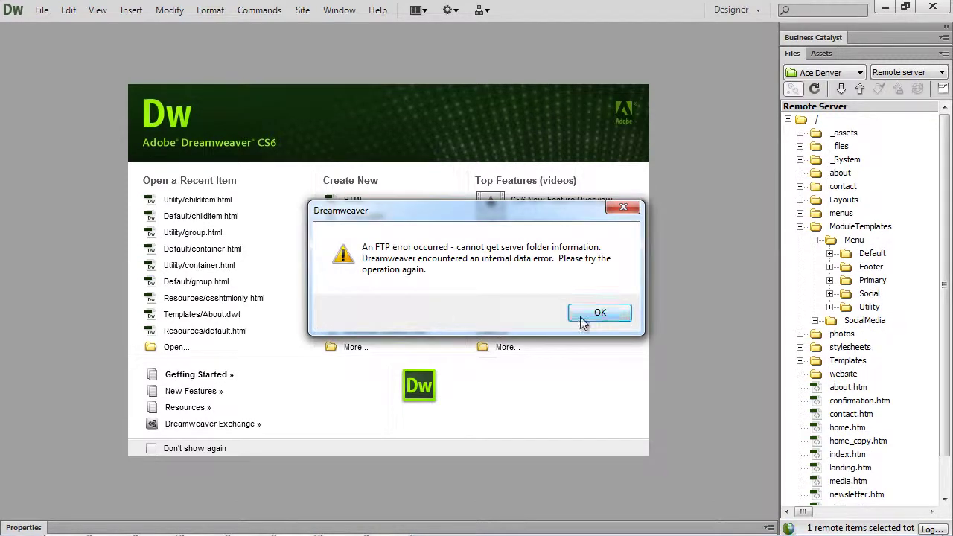
pyautogui.click(601, 313)
pyautogui.click(829, 293)
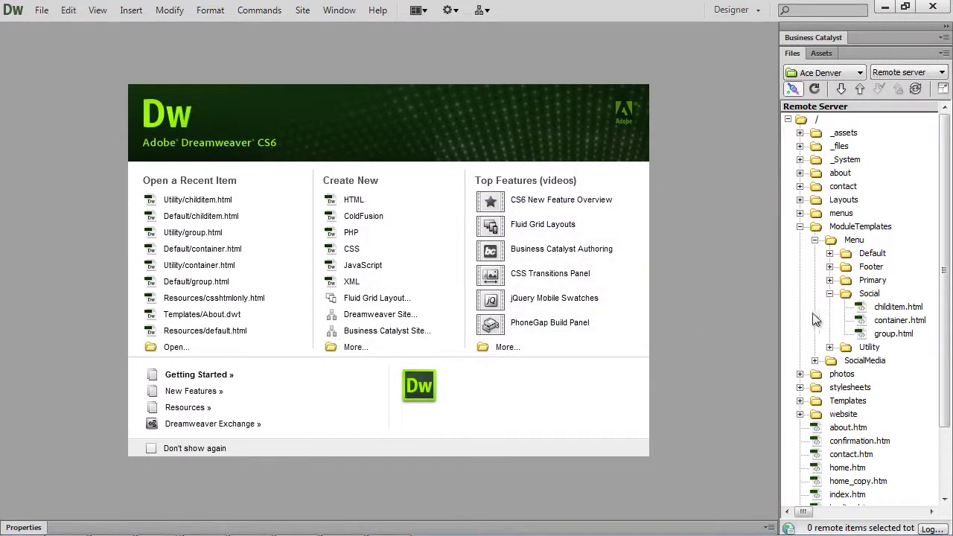
pyautogui.doubleClick(886, 321)
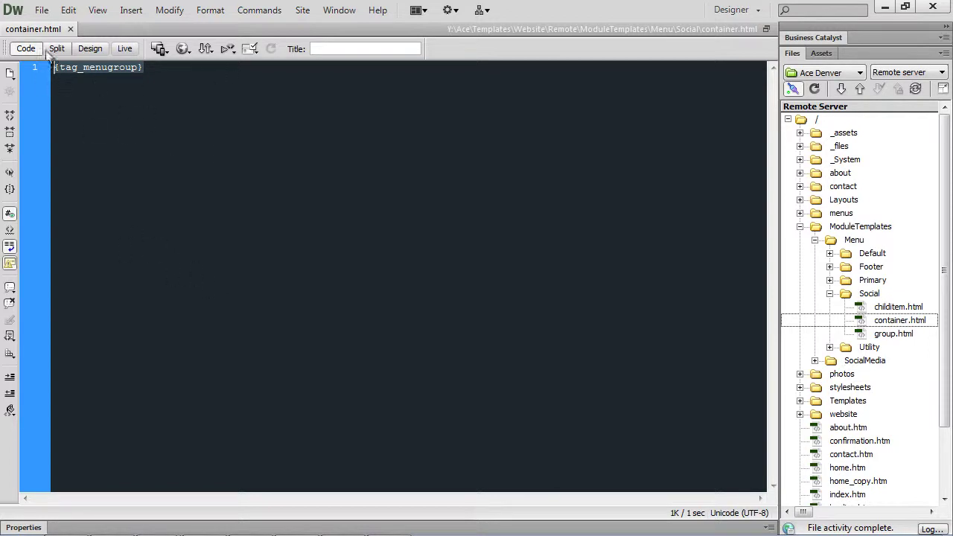
pyautogui.click(71, 30)
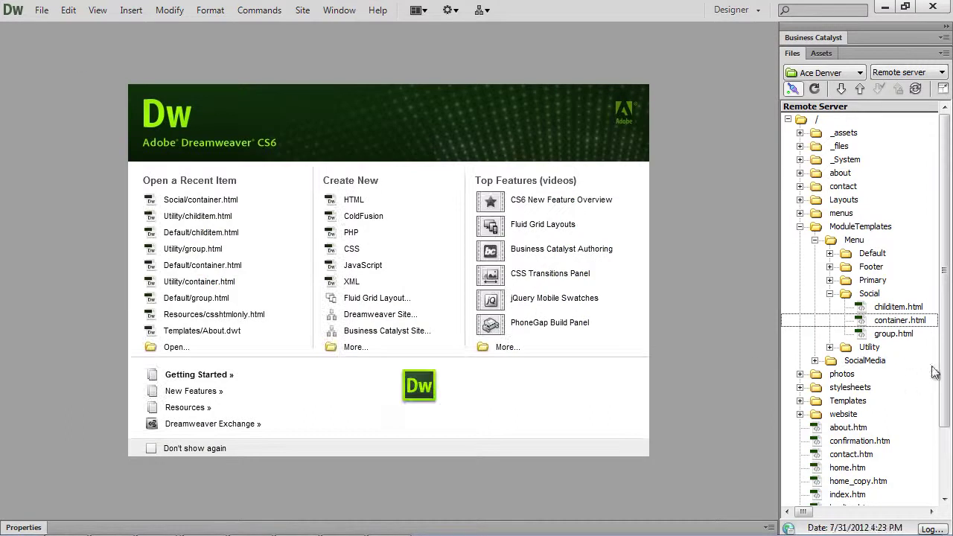
# Open the Social layout's group.html, put the closing </ul> tag on its own line, and compare the Follow Us title item with the live About page.
pyautogui.doubleClick(893, 333)
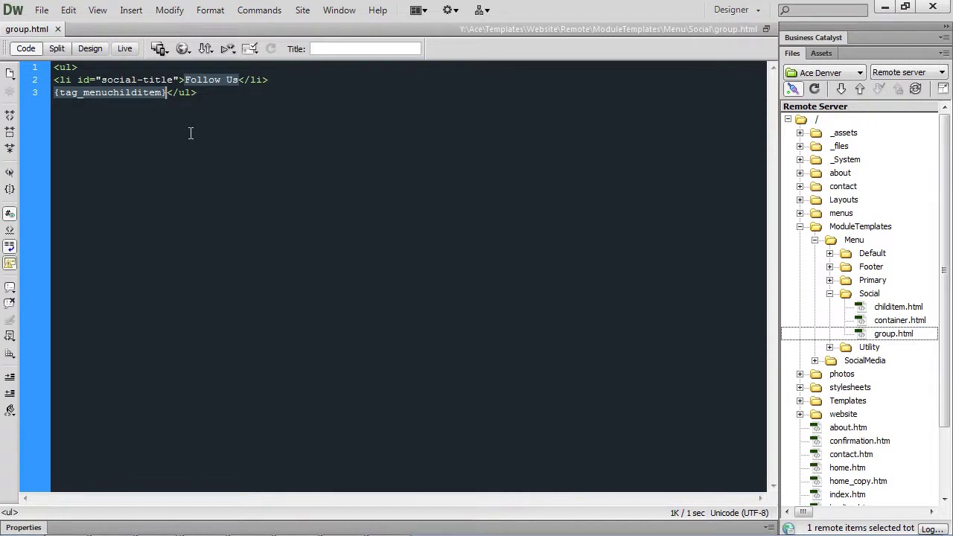
pyautogui.press('Return')
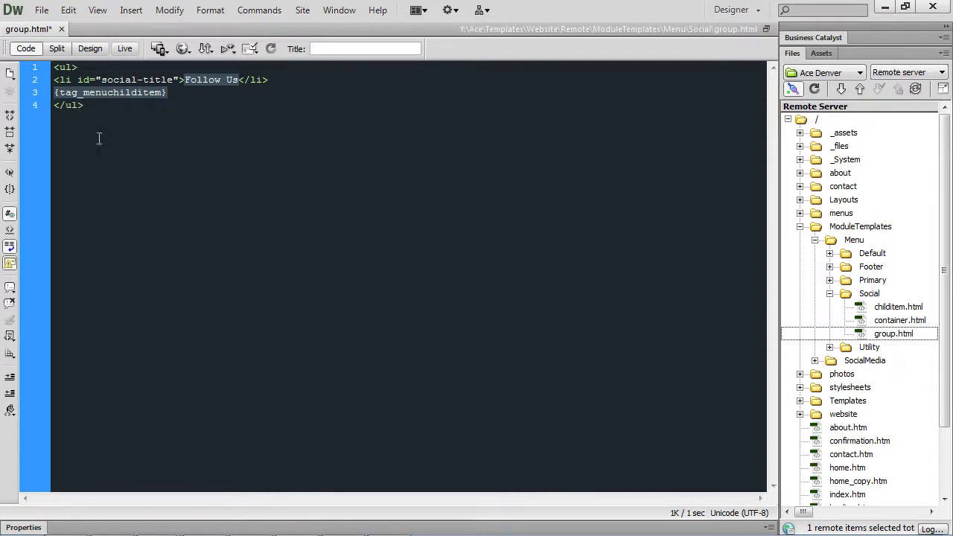
pyautogui.moveTo(239, 79); pyautogui.dragTo(185, 80)
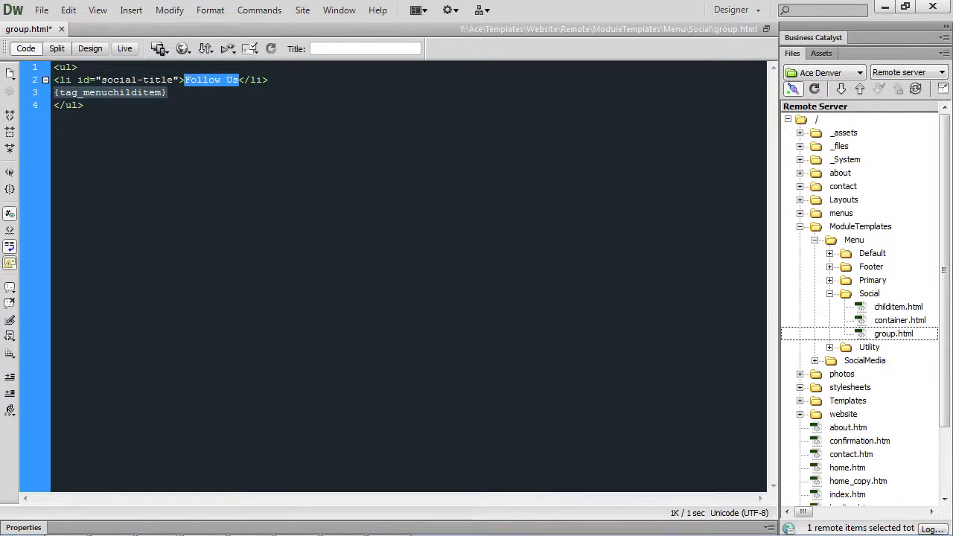
pyautogui.click(205, 521)
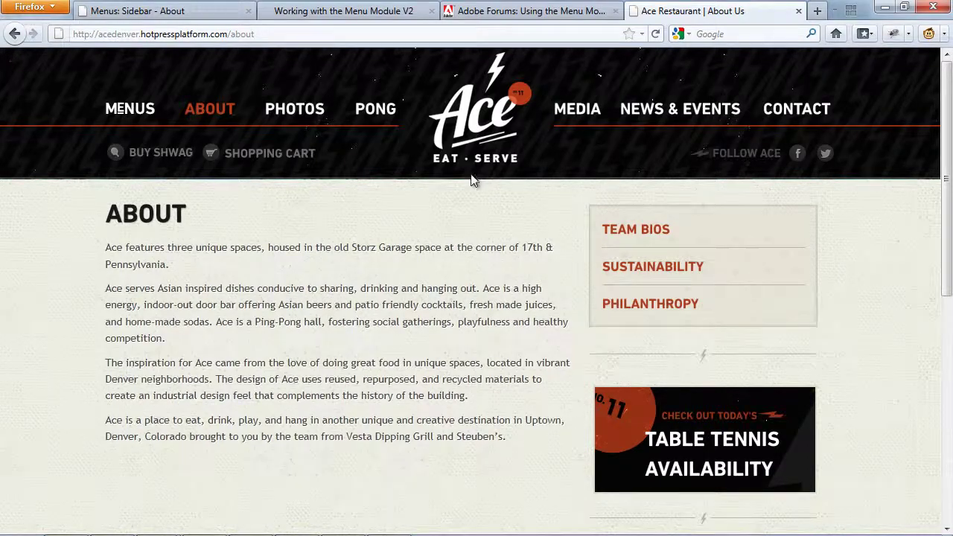
pyautogui.hotkey('alt', 'Tab')
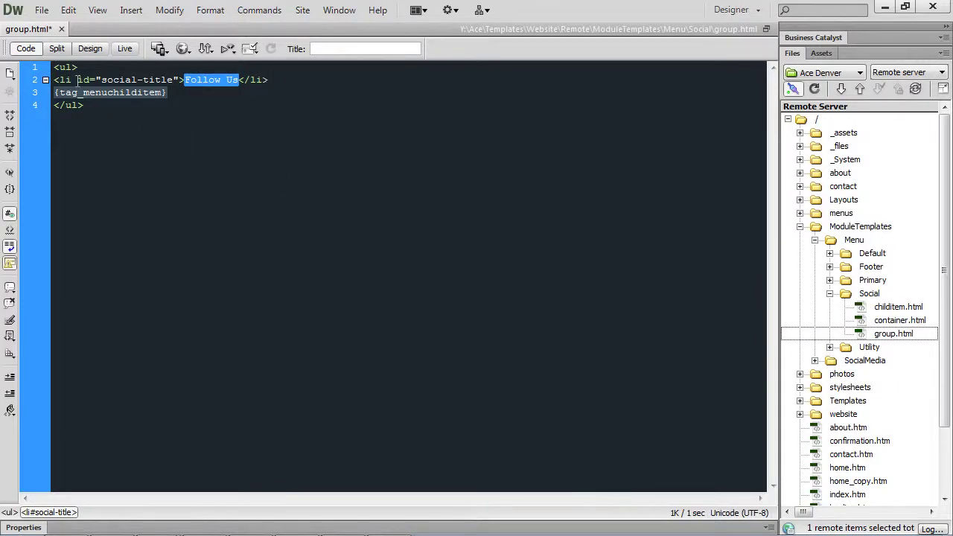
pyautogui.moveTo(168, 92); pyautogui.dragTo(54, 92)
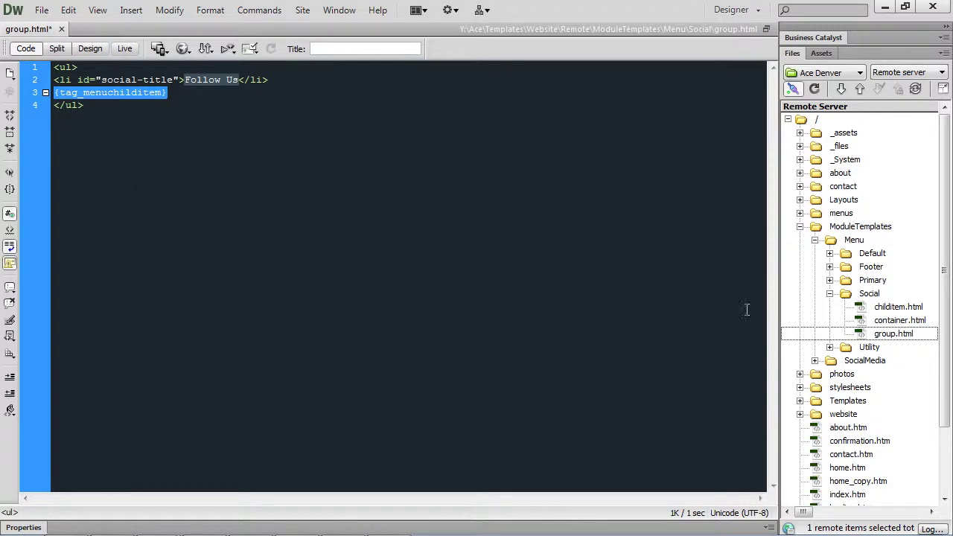
# Open the Social layout's childitem.html and examine the tag_menuitemtargetframe tag in the link's target attribute.
pyautogui.doubleClick(863, 308)
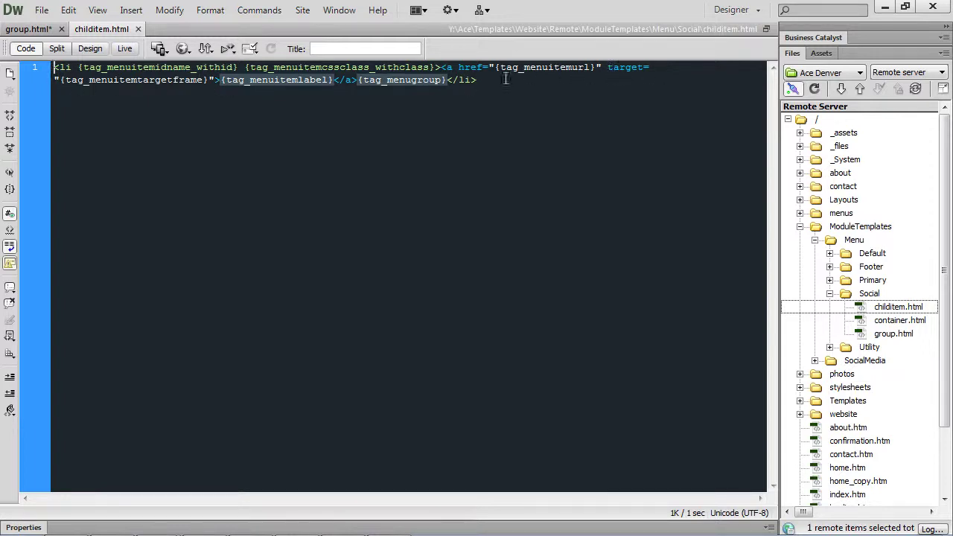
pyautogui.moveTo(205, 79); pyautogui.dragTo(84, 81)
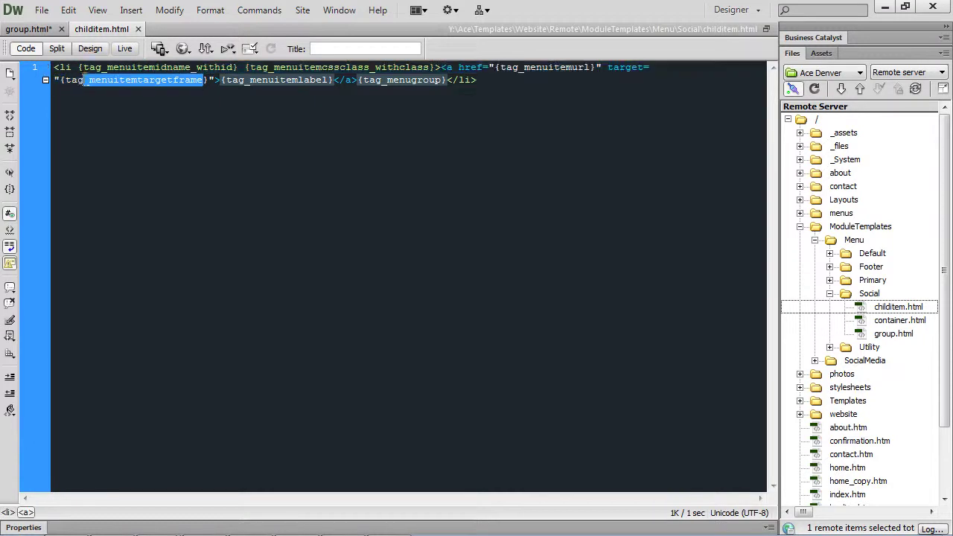
pyautogui.click(120, 118)
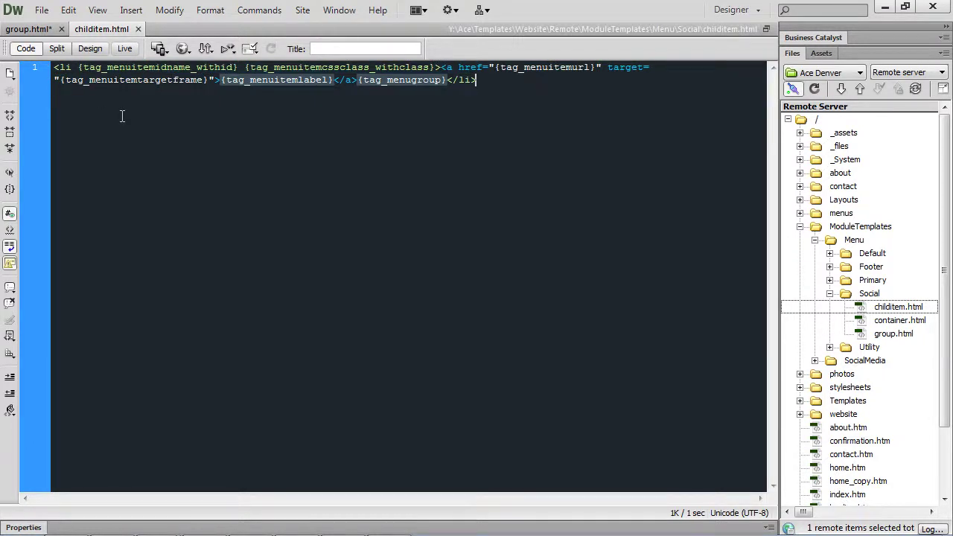
# In Firefox, set the Target Frame of the Sidebar - About menu's Team BCGurus item to _blank, and return to childitem.html in Dreamweaver.
pyautogui.hotkey('alt', 'Tab')
pyautogui.click(253, 178)
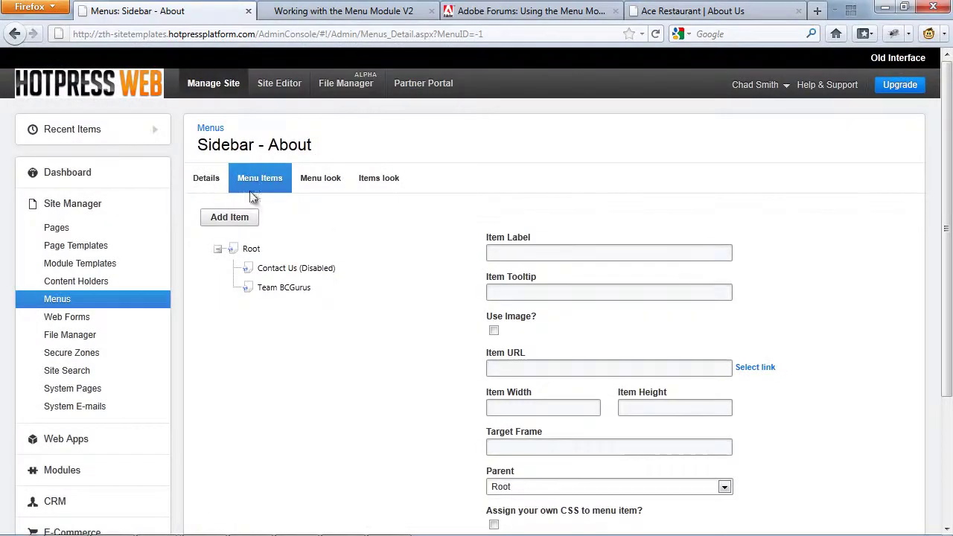
pyautogui.click(294, 288)
pyautogui.click(512, 446)
pyautogui.write('_blank')
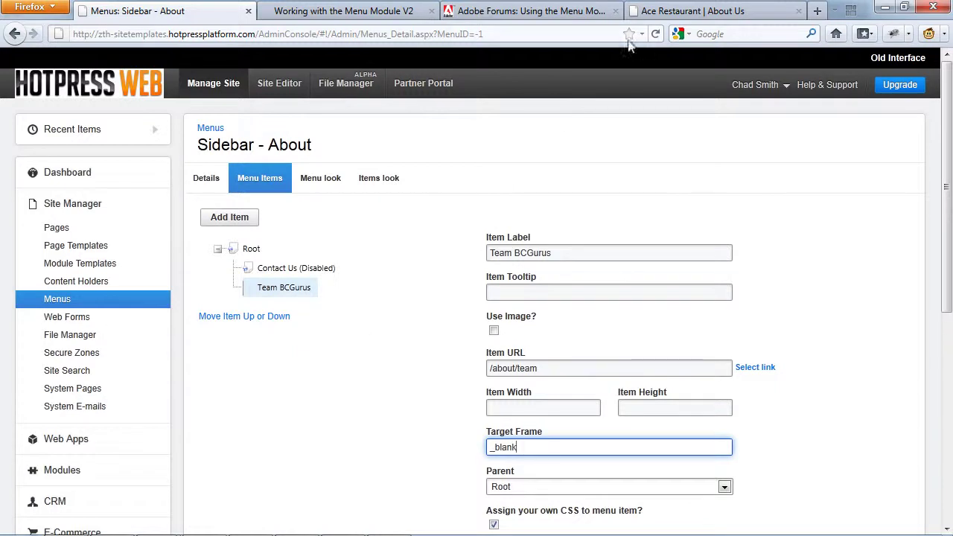
pyautogui.hotkey('alt', 'Tab')
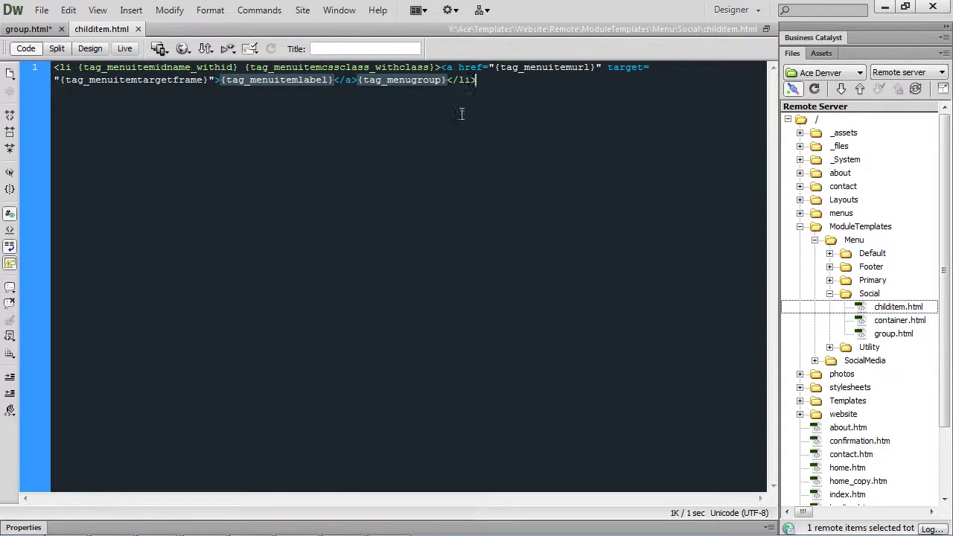